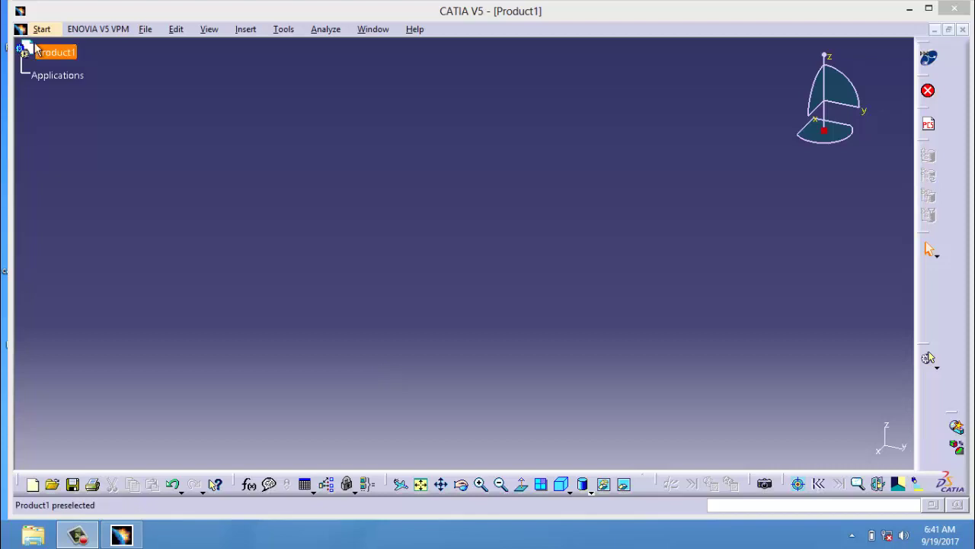
Start a new part in the Wireframe and Surface Design workbench
click(41, 29)
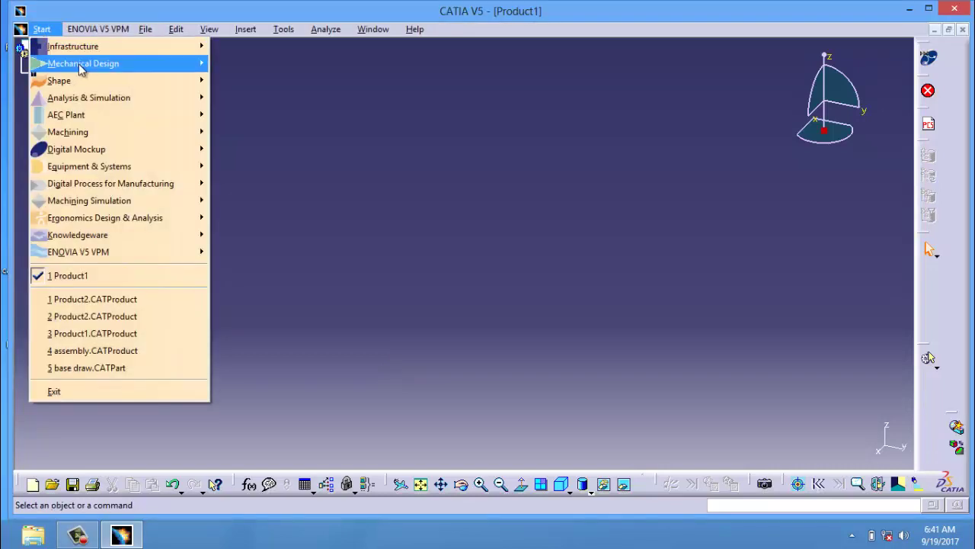
mouse_move(83, 64)
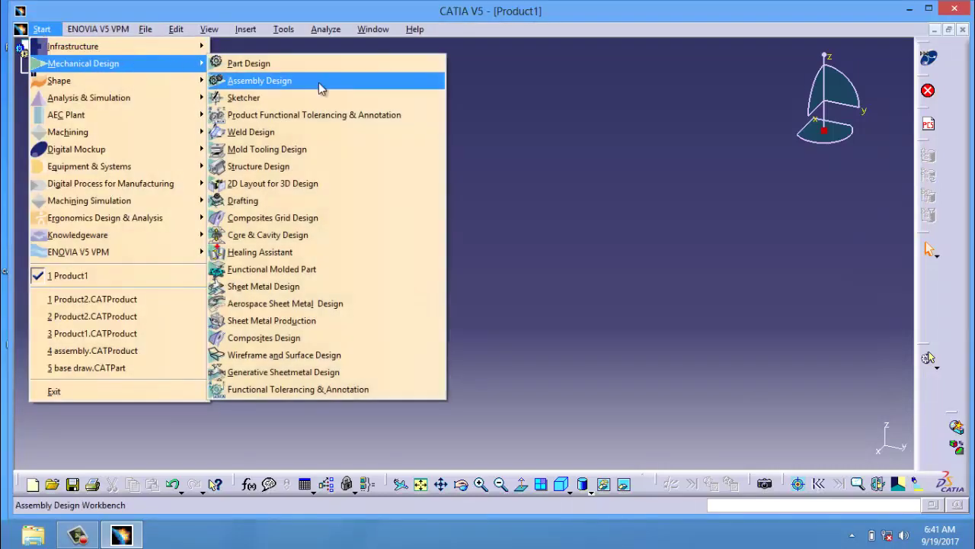
click(283, 355)
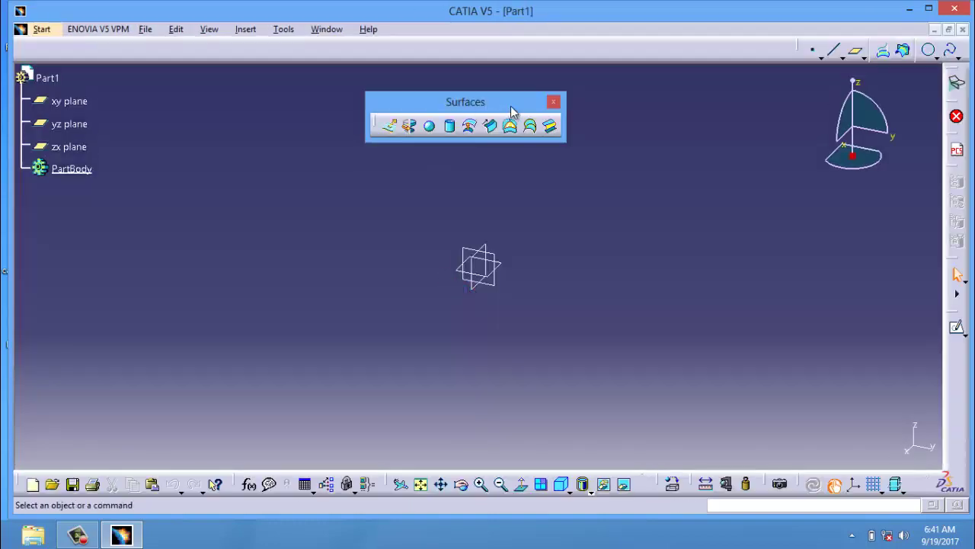
Arrange the Surfaces and Operations toolbars as floating palettes away from the model
drag(512, 111, 546, 40)
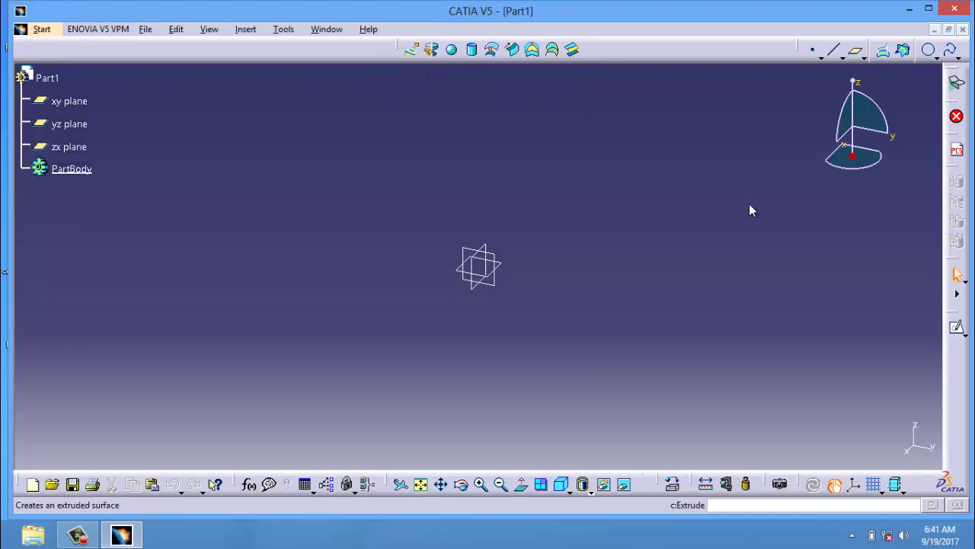
right_click(957, 400)
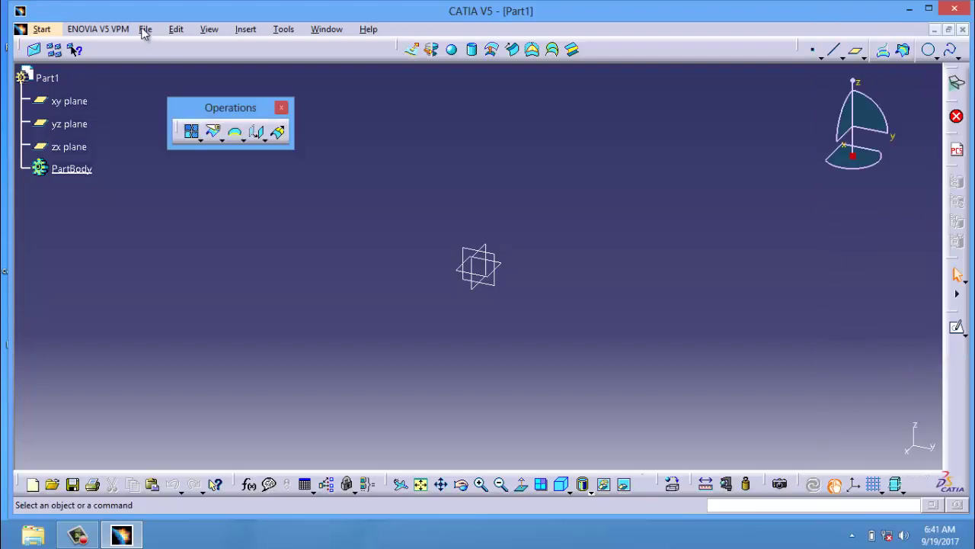
drag(234, 113, 609, 85)
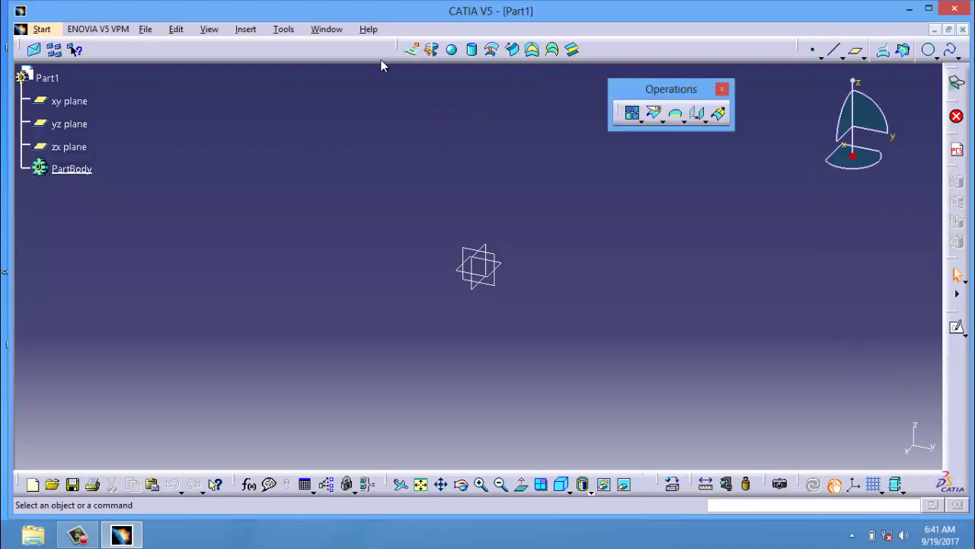
drag(402, 50, 373, 114)
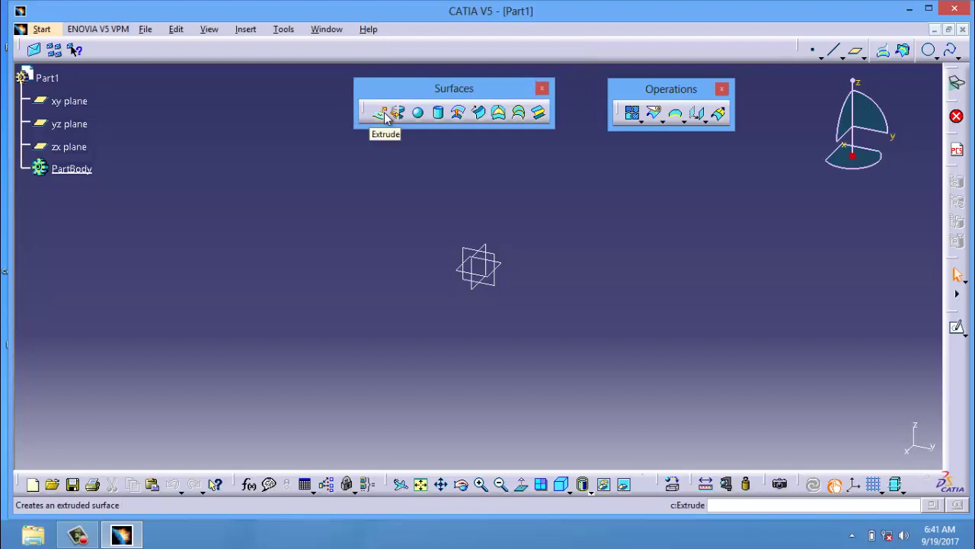
Cancel the empty extrusion and sketch a rectangle on a plane, then exit the sketch
click(385, 115)
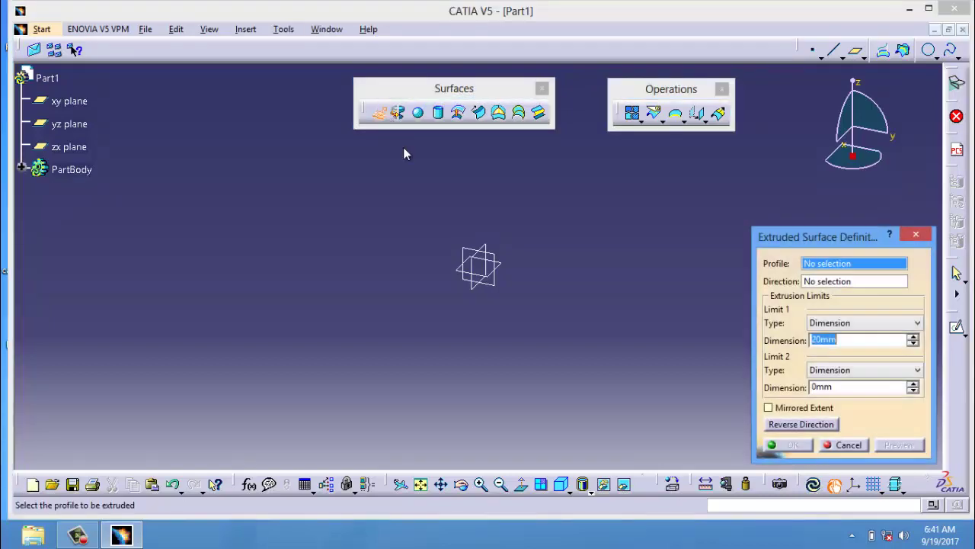
click(847, 445)
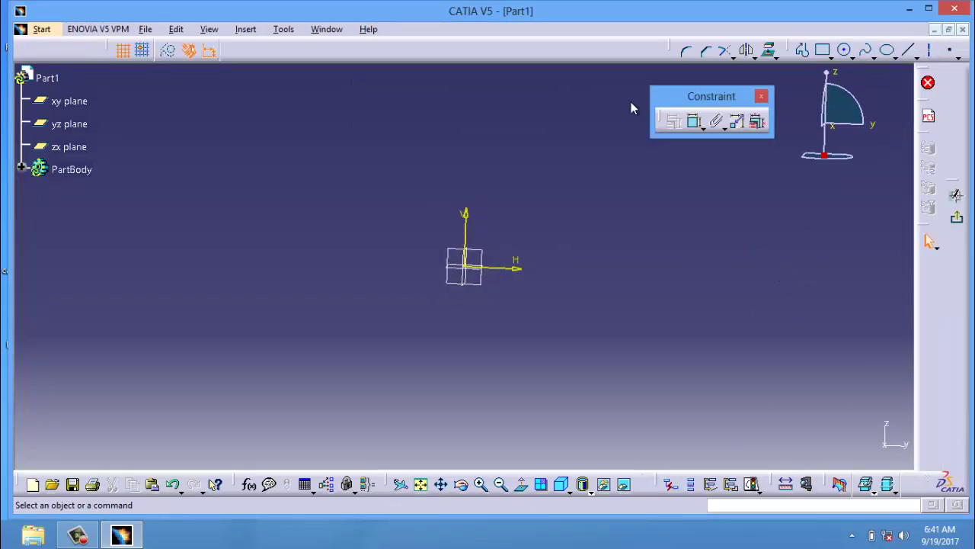
click(846, 52)
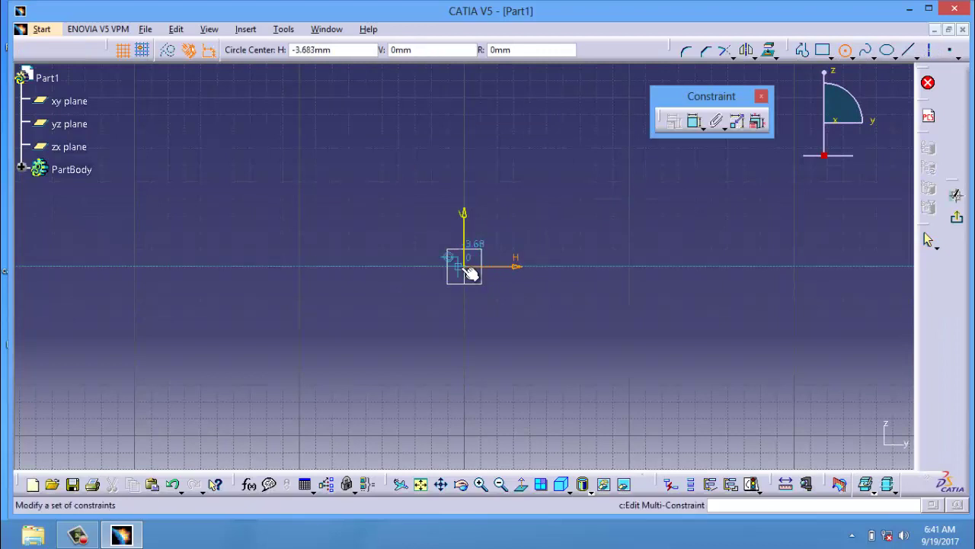
click(824, 50)
click(357, 198)
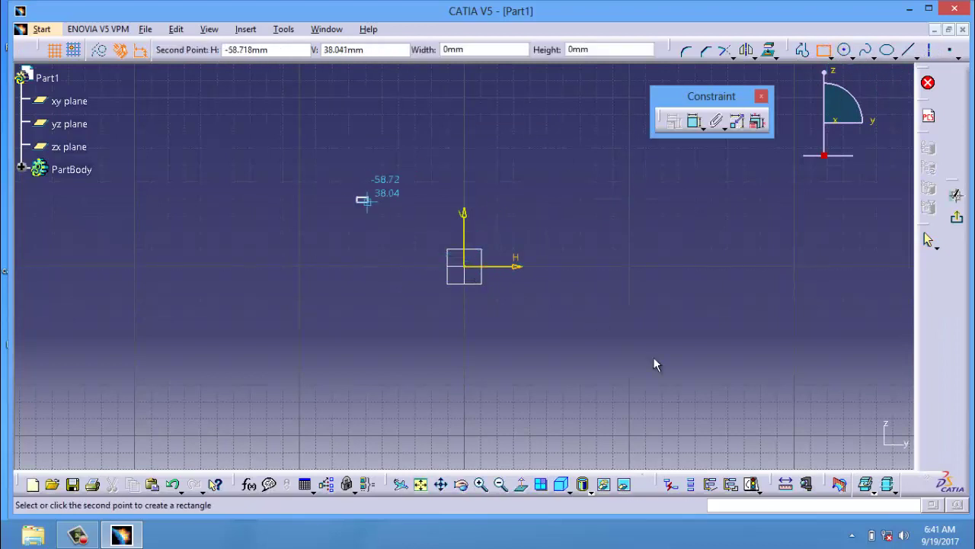
click(621, 362)
click(957, 217)
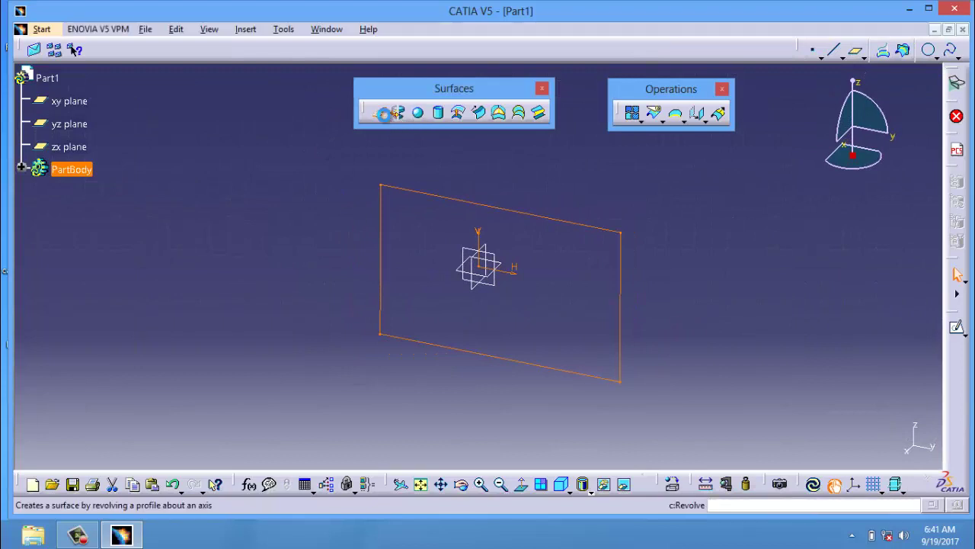
Extrude Sketch.1 into a surface with Mirrored Extent, 73mm on each side
click(378, 113)
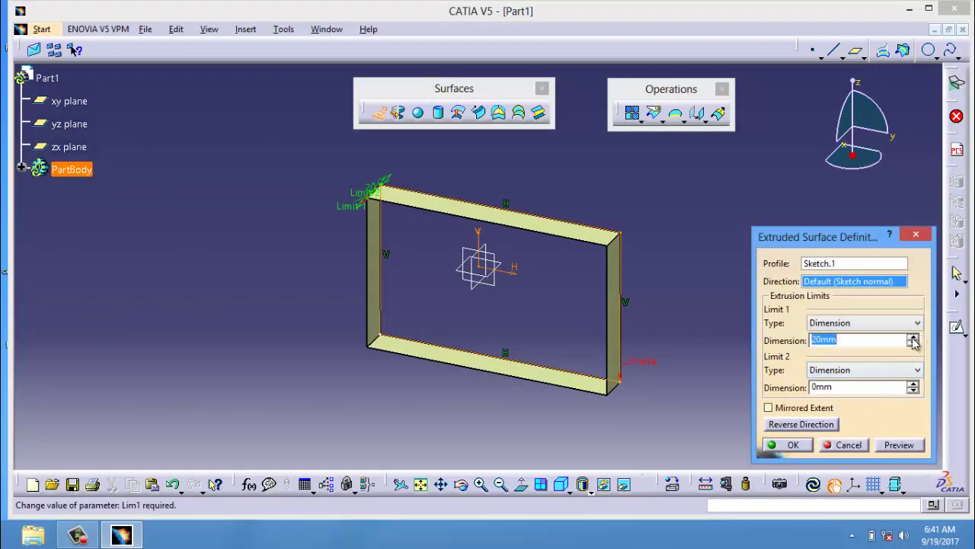
drag(913, 340, 912, 338)
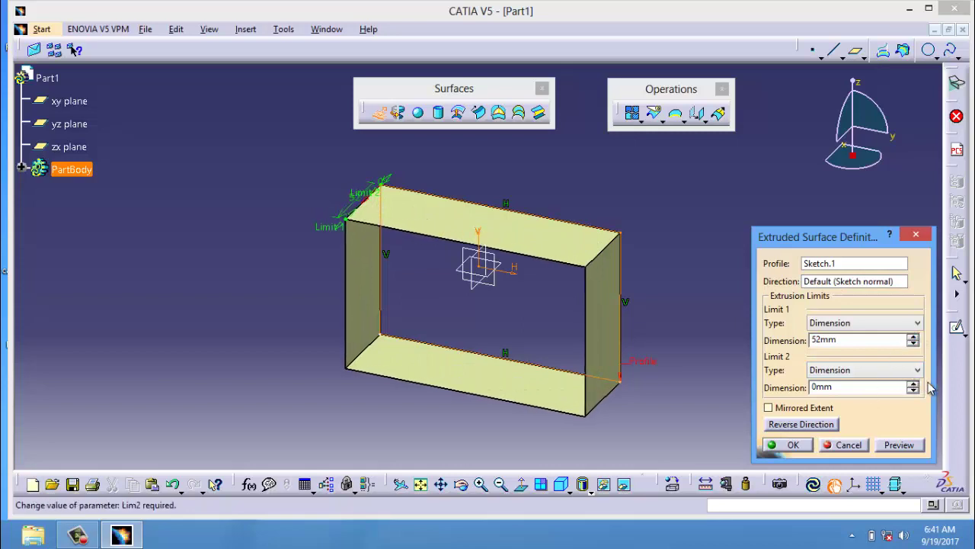
drag(913, 384, 913, 384)
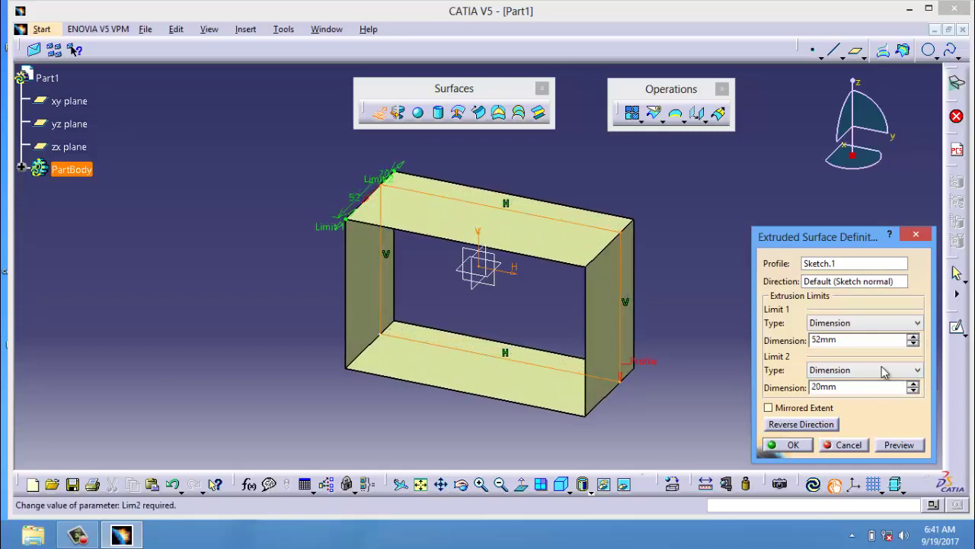
click(801, 424)
click(822, 425)
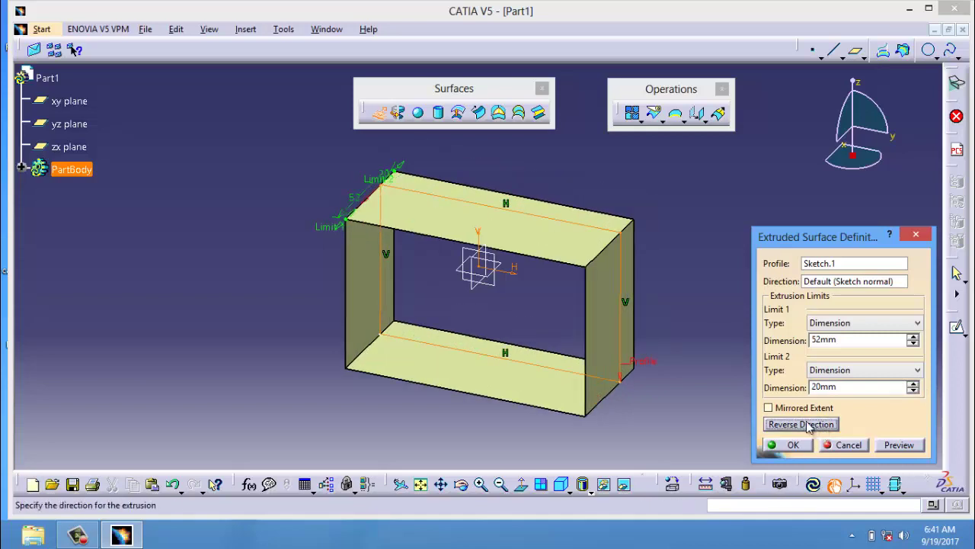
click(801, 412)
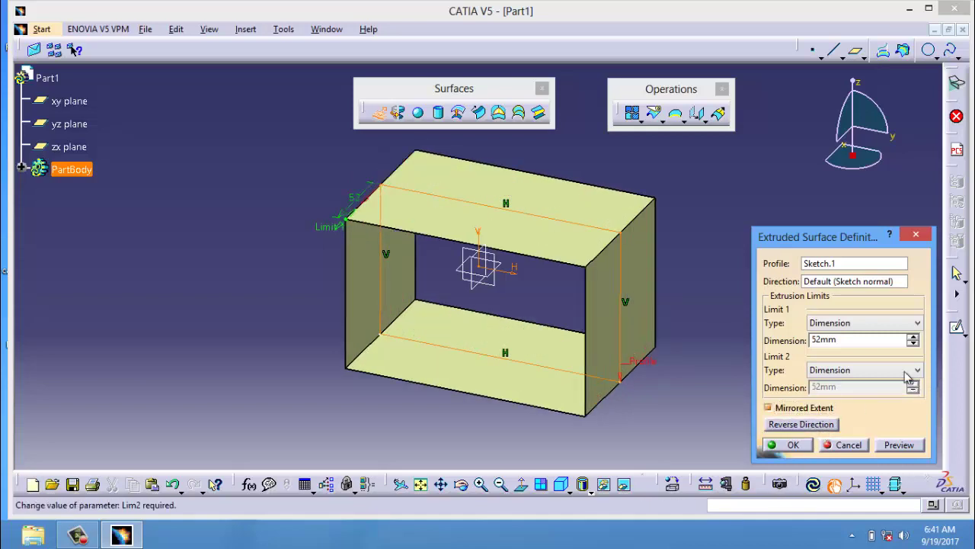
click(913, 337)
drag(914, 337, 430, 282)
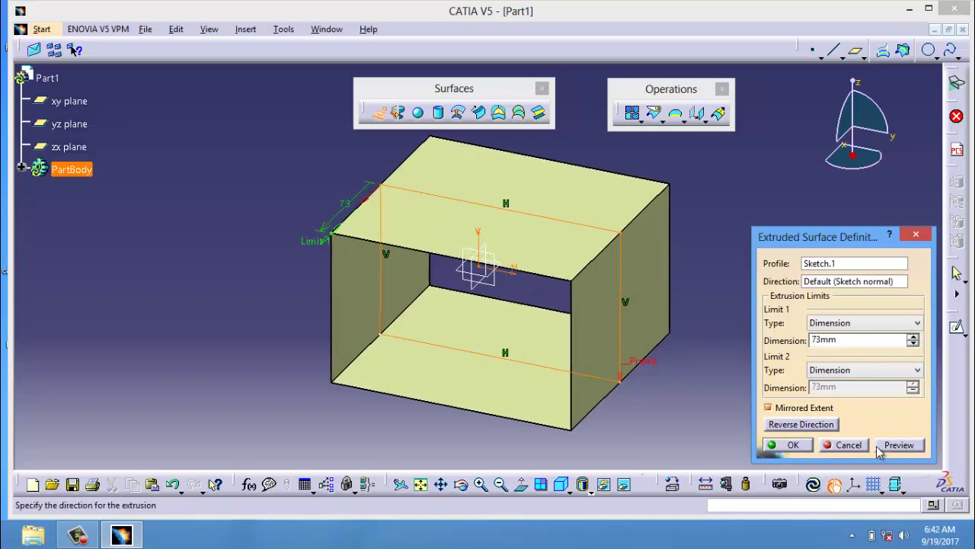
click(793, 445)
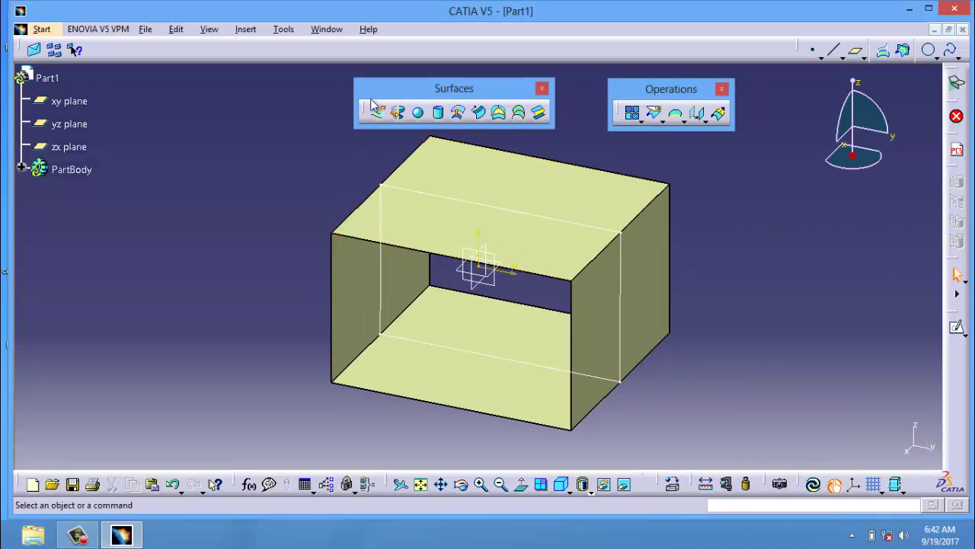
Undo the extrusion and revolve Sketch.1 about its edge with angles 205° and 28°
key(ctrl+z)
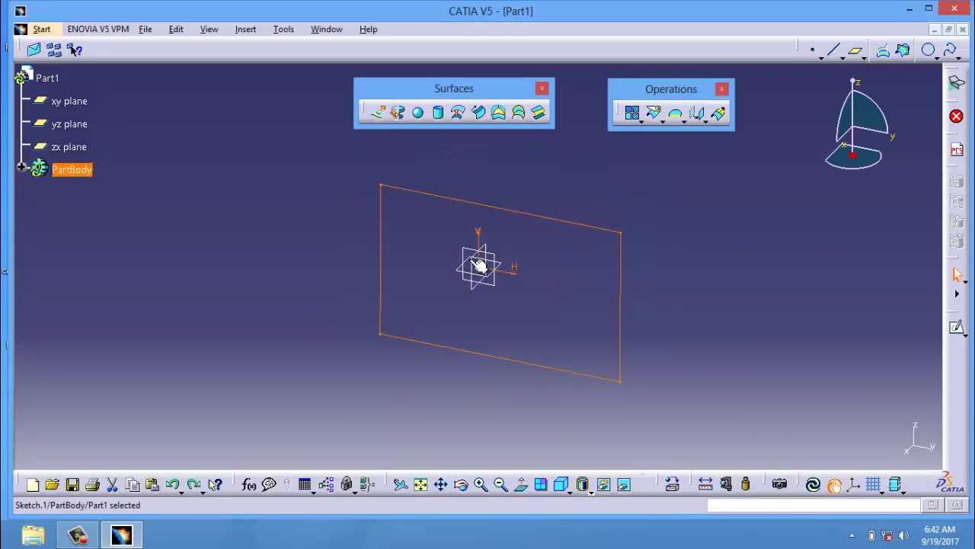
click(402, 117)
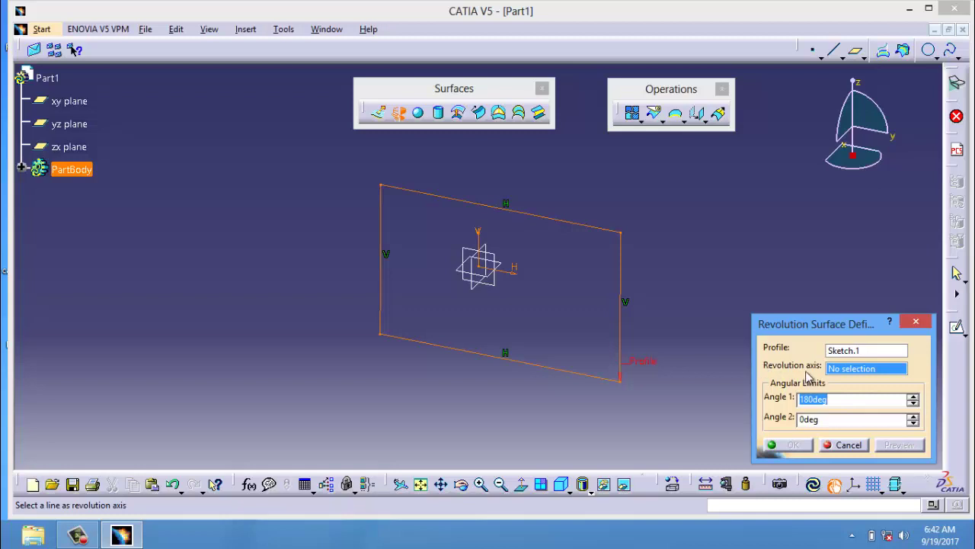
click(381, 232)
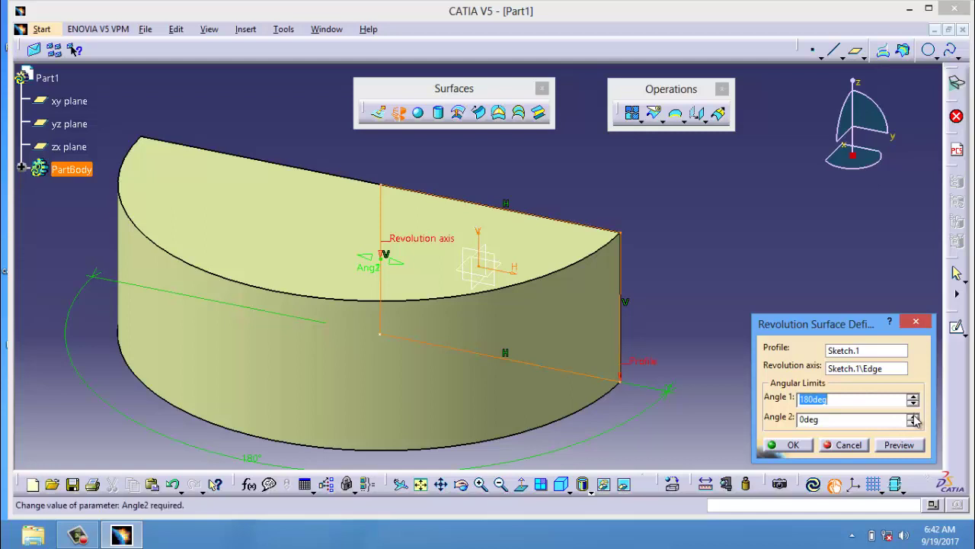
drag(914, 419, 912, 404)
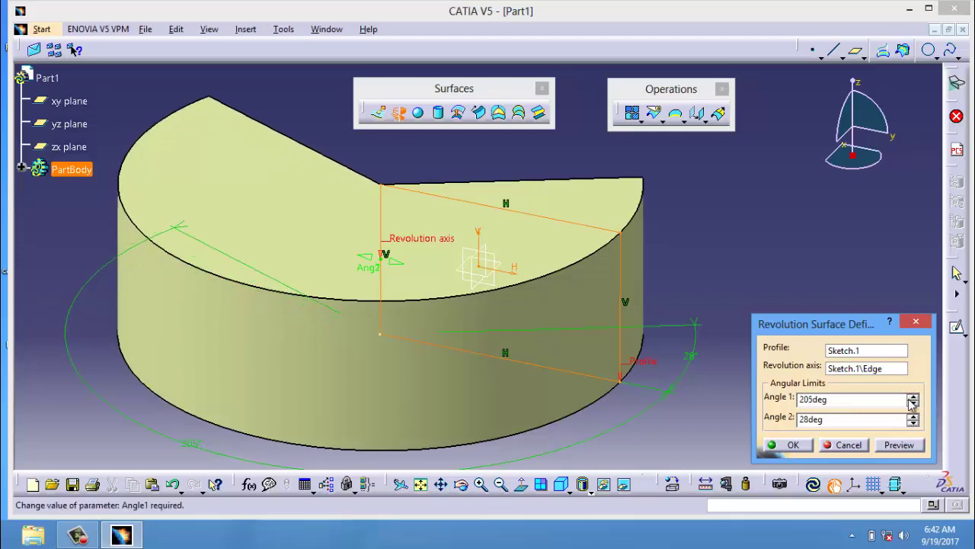
click(461, 484)
drag(488, 321, 754, 286)
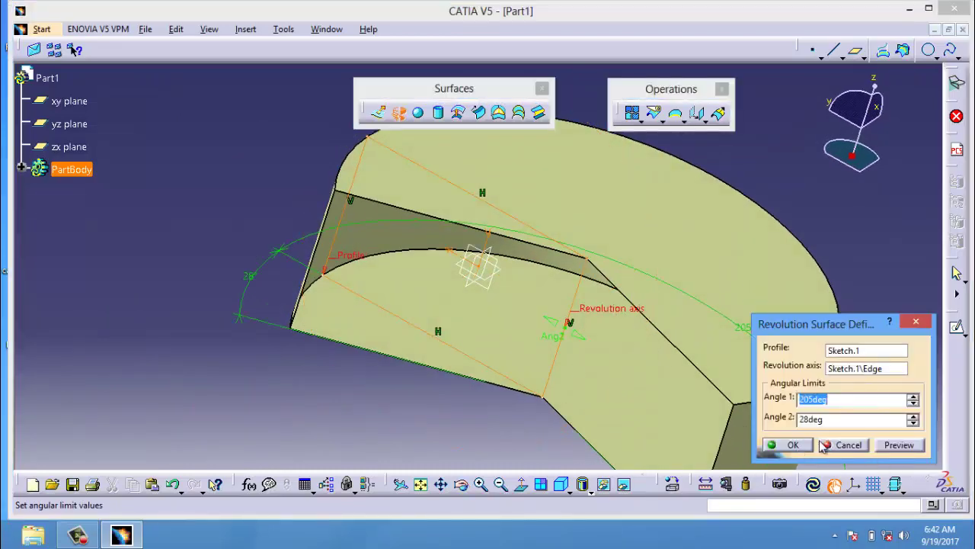
click(792, 445)
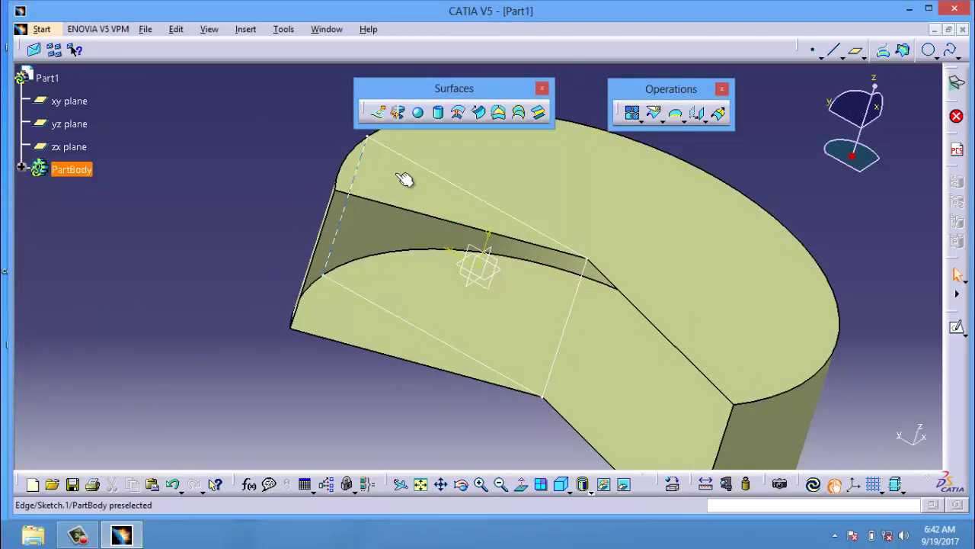
Create a 37mm-radius partial sphere on the corner vertex, parallels -45° to 63°
middle_drag(448, 183, 280, 134)
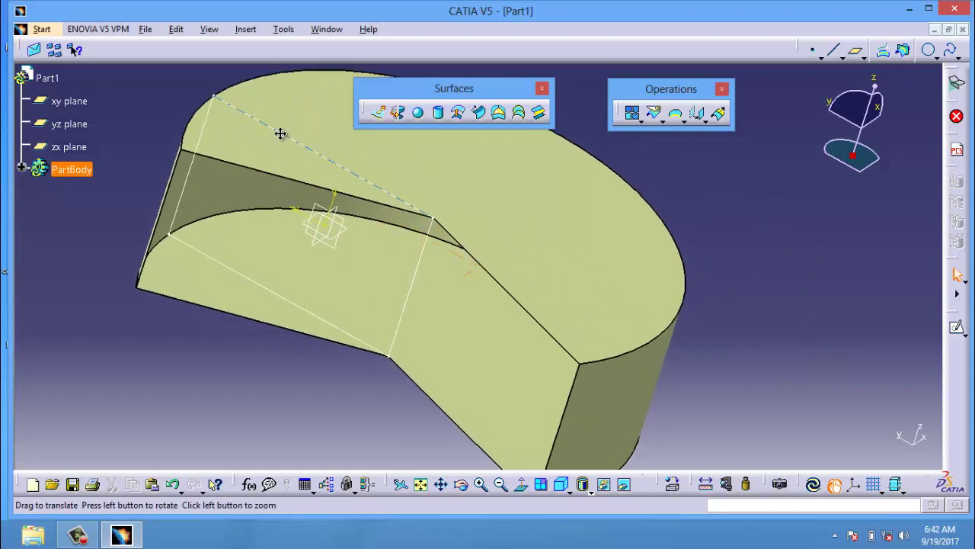
click(419, 113)
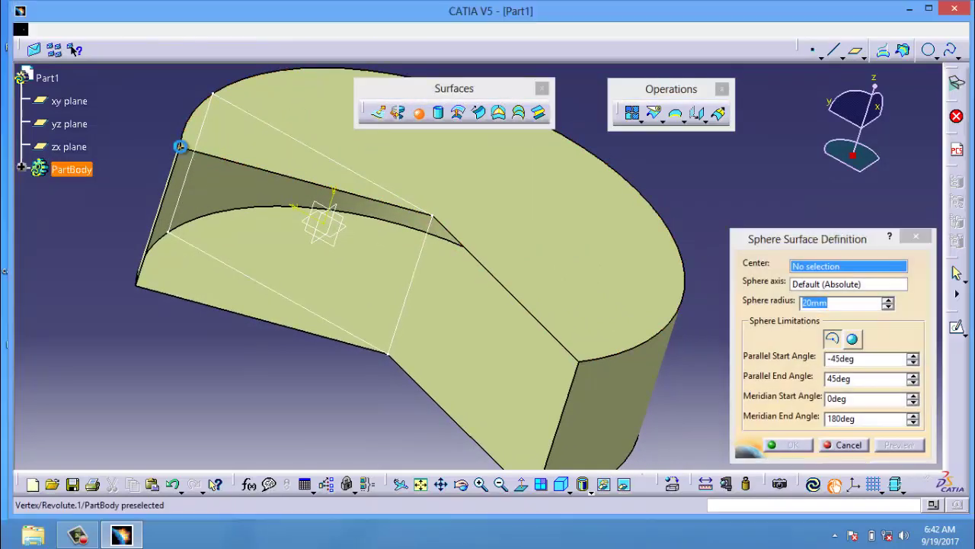
click(180, 146)
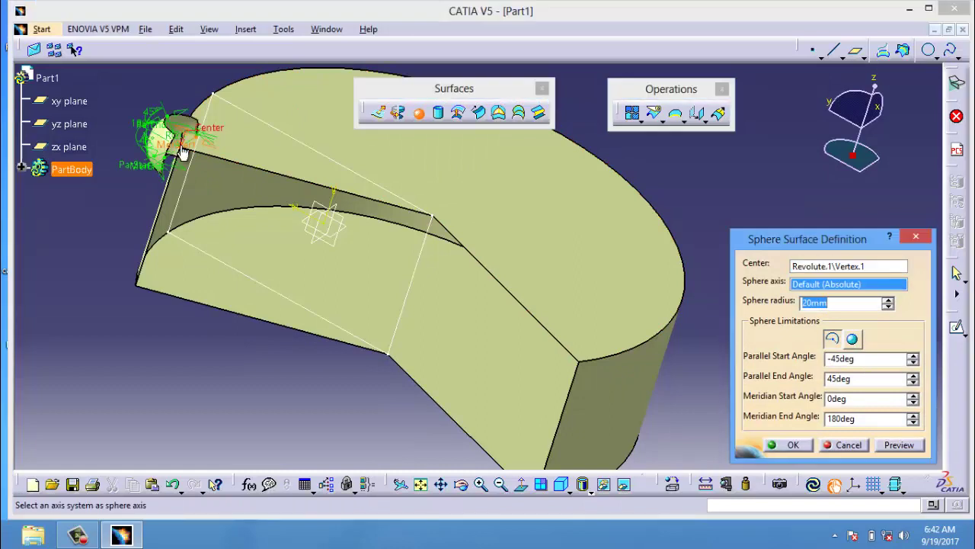
click(832, 340)
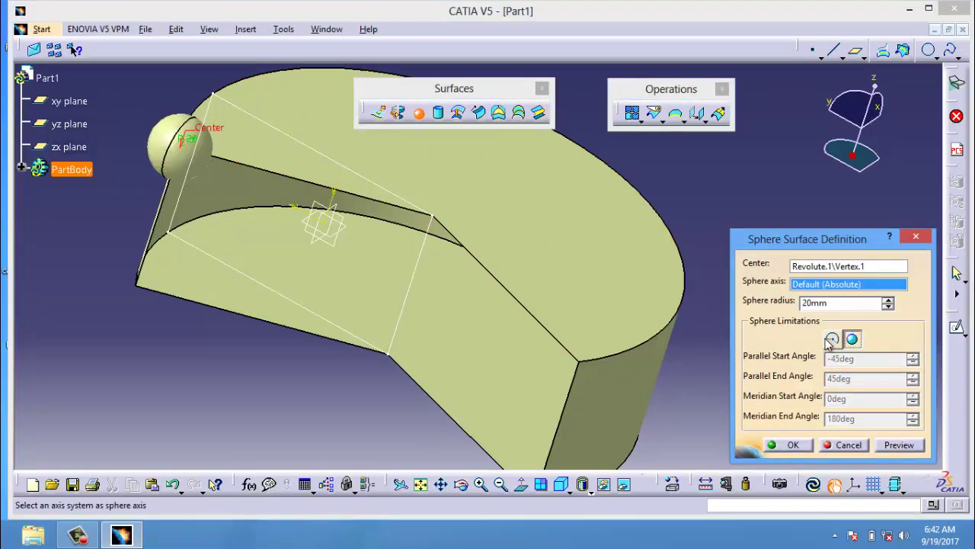
click(832, 341)
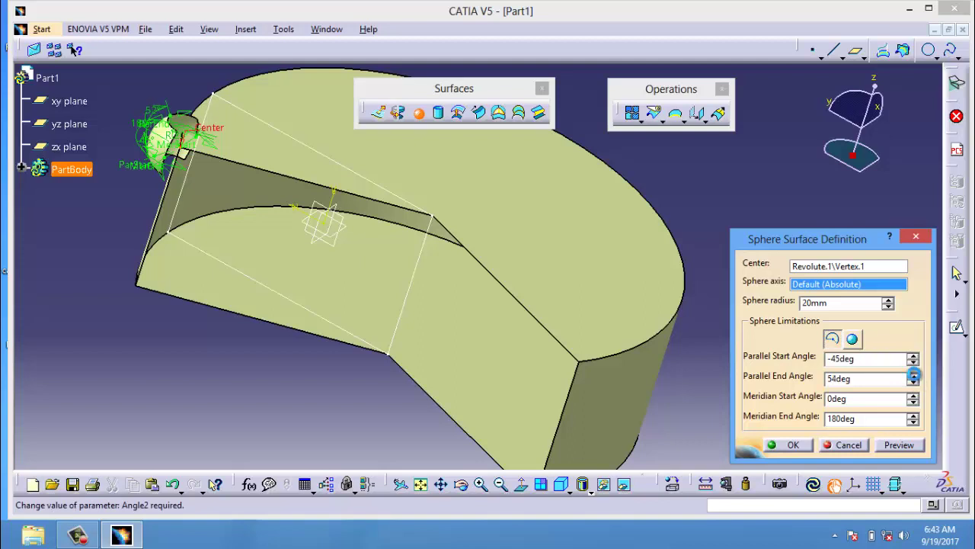
click(913, 374)
click(900, 444)
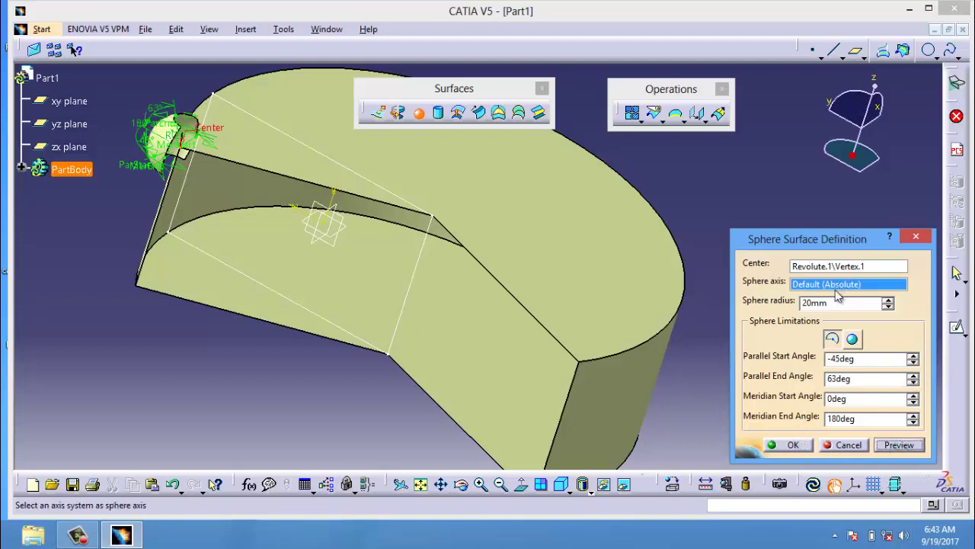
click(888, 299)
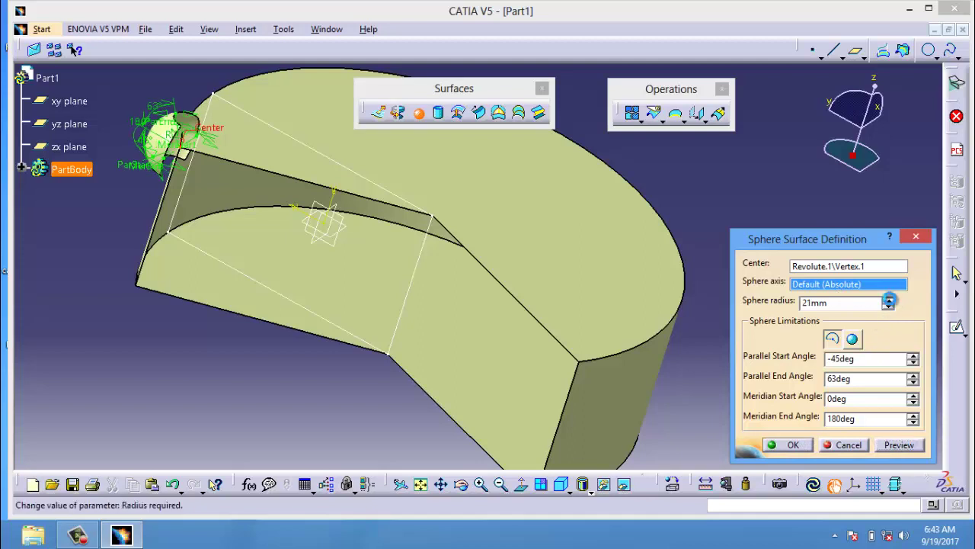
click(802, 446)
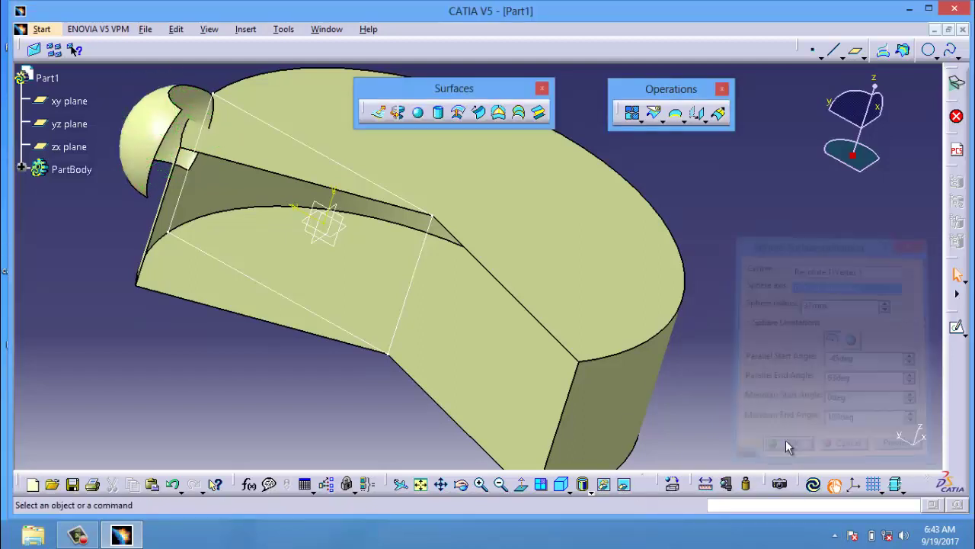
Create a 21mm-radius cylinder at Revolute.1's vertex along Sketch.1's edge, lengths 53mm and 20mm
click(440, 112)
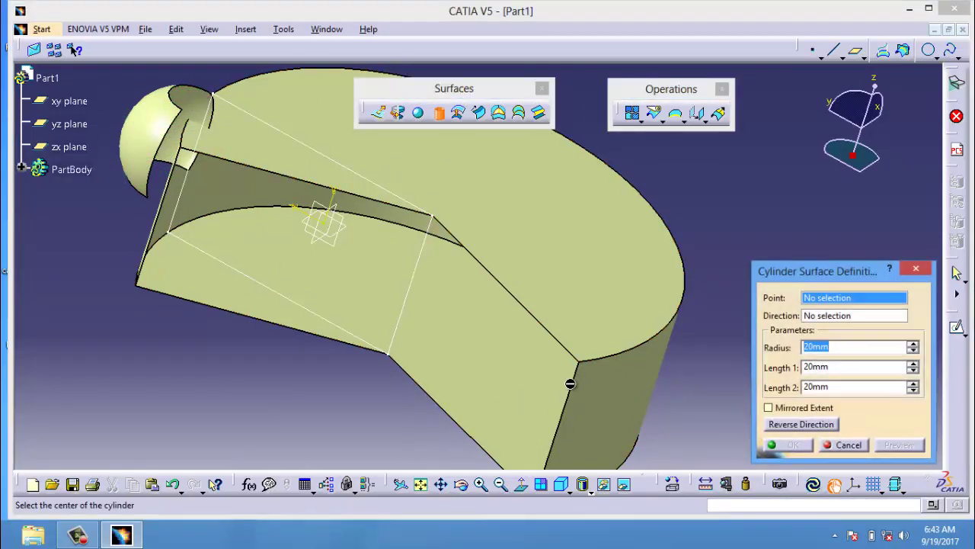
click(587, 366)
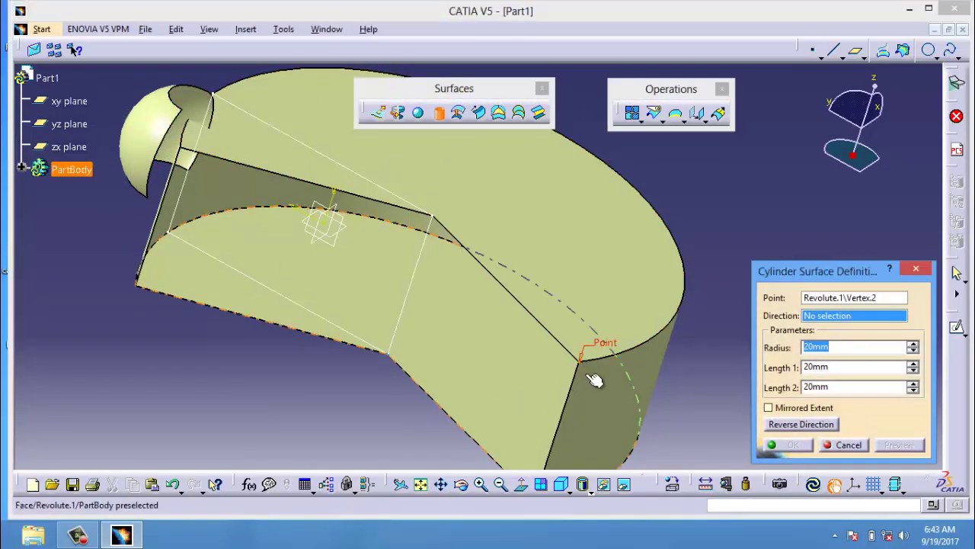
click(425, 261)
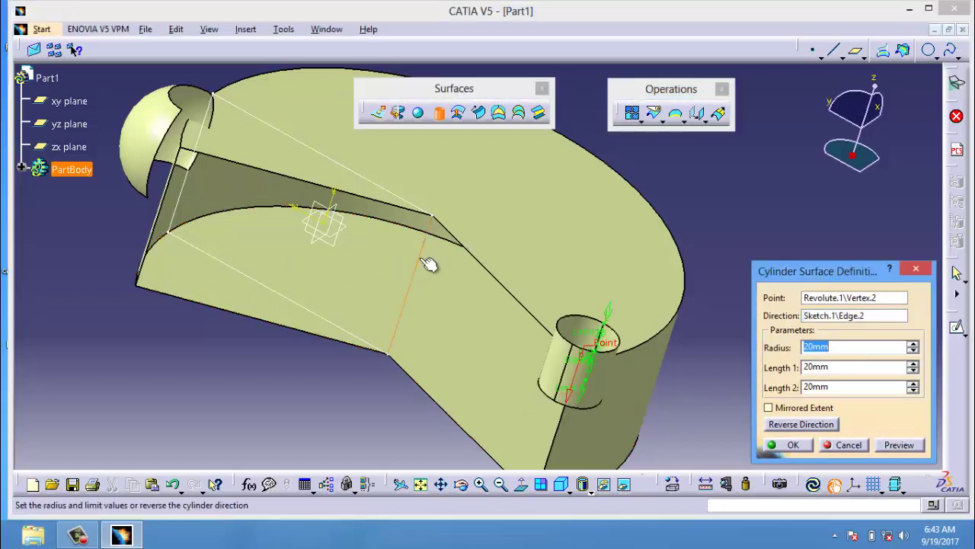
click(913, 344)
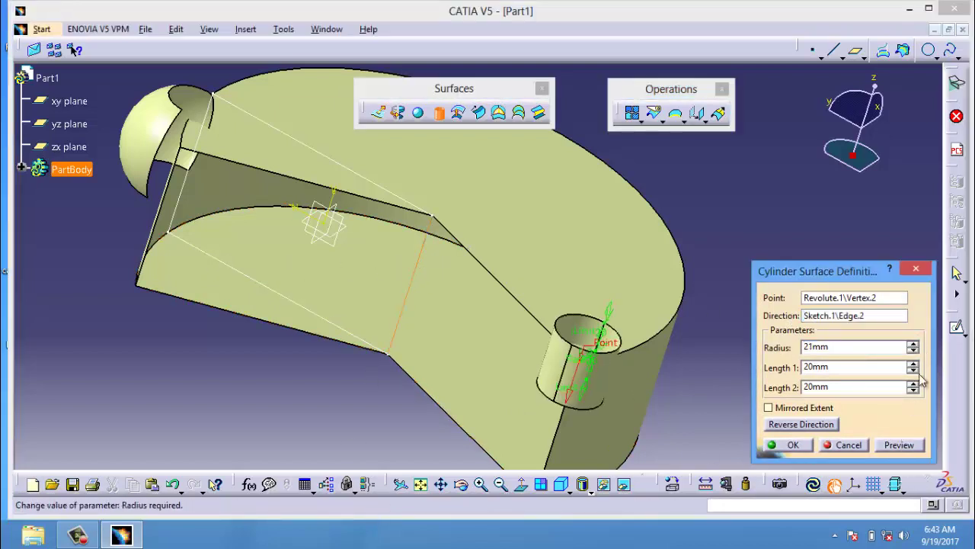
click(913, 363)
drag(914, 364, 913, 365)
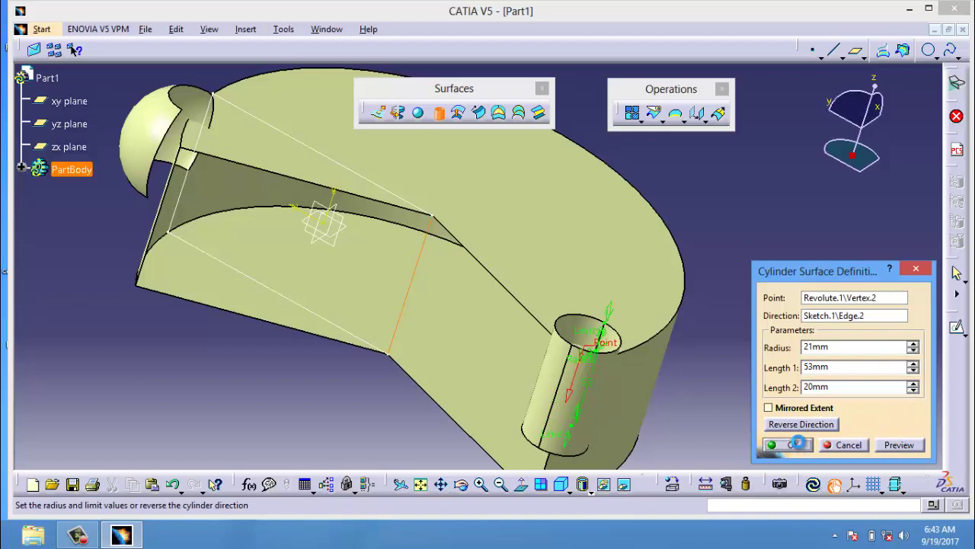
click(797, 443)
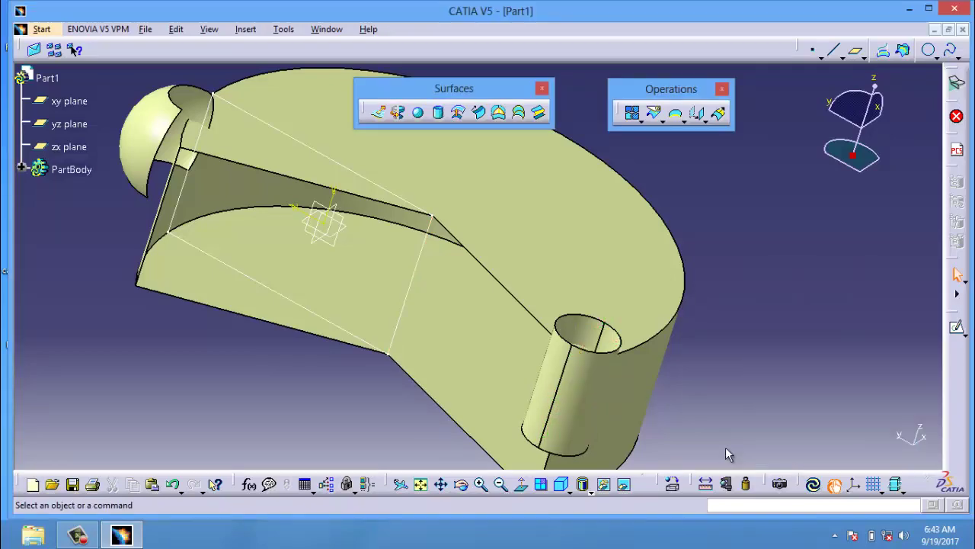
Offset Cylinder.1, preview at 15mm, then step the distance negative and back to 1mm
click(458, 114)
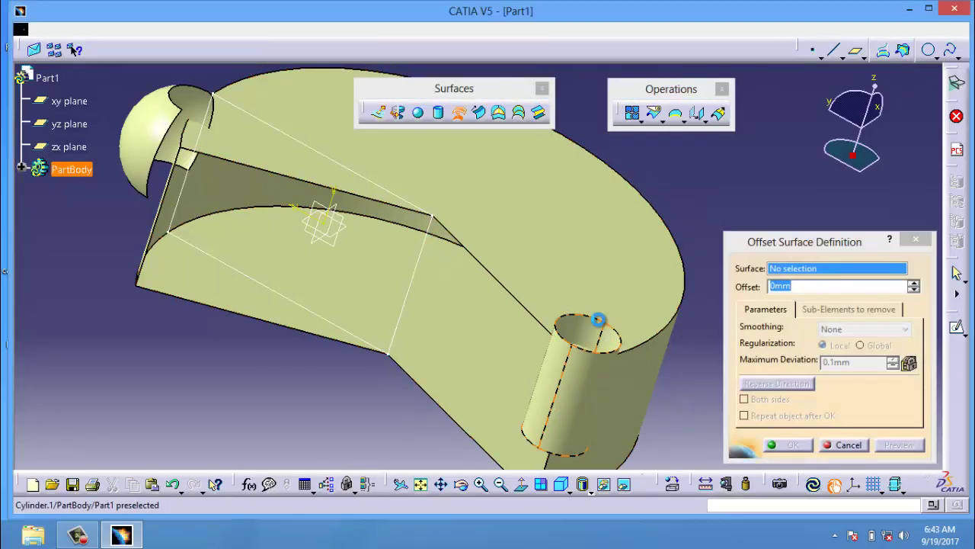
click(598, 320)
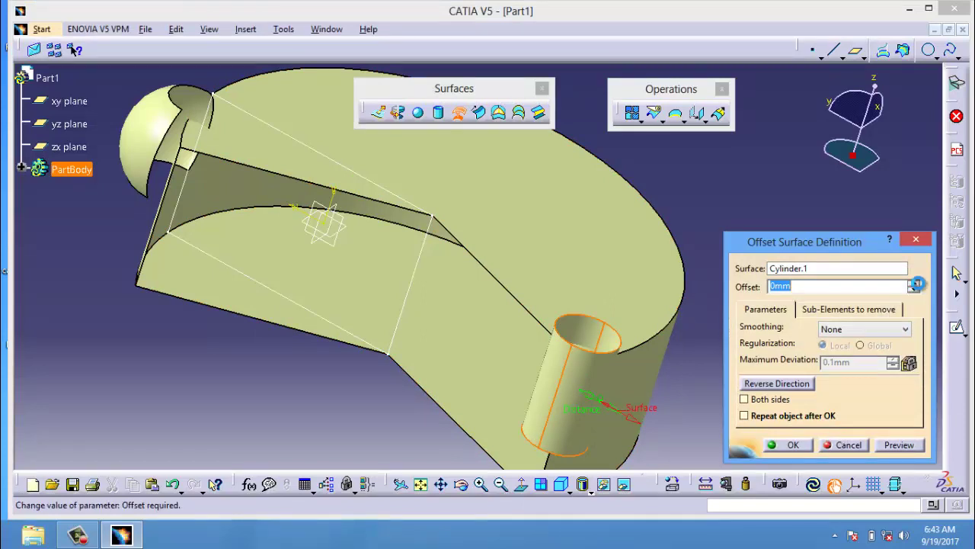
click(914, 283)
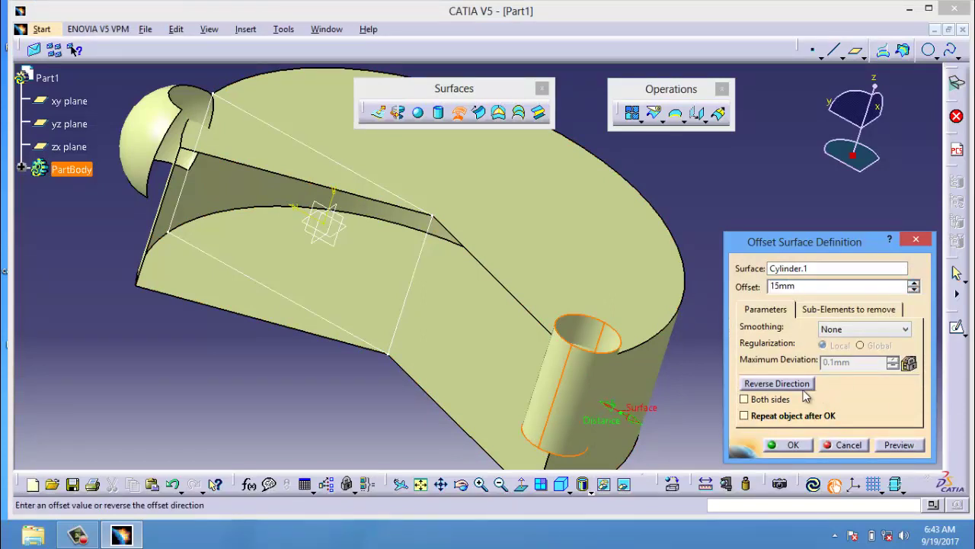
click(898, 445)
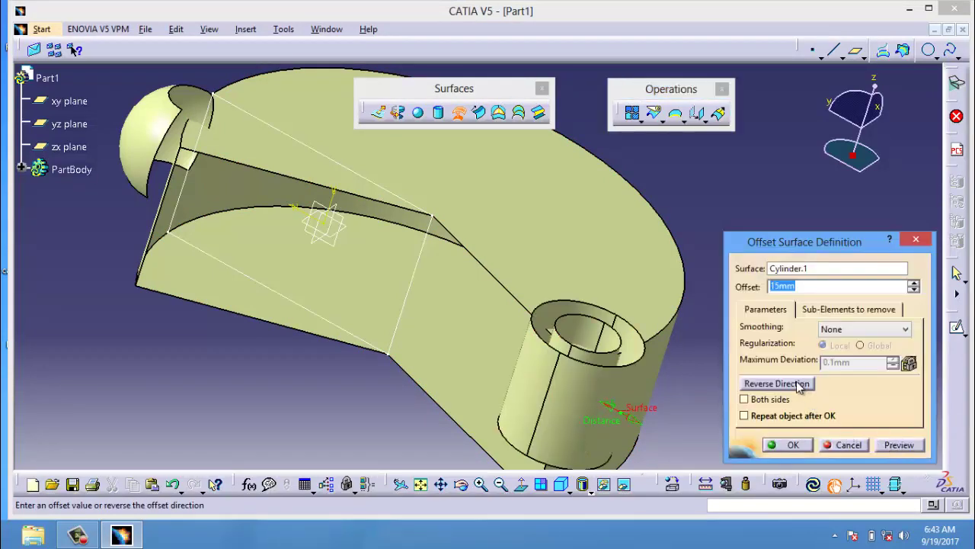
click(913, 290)
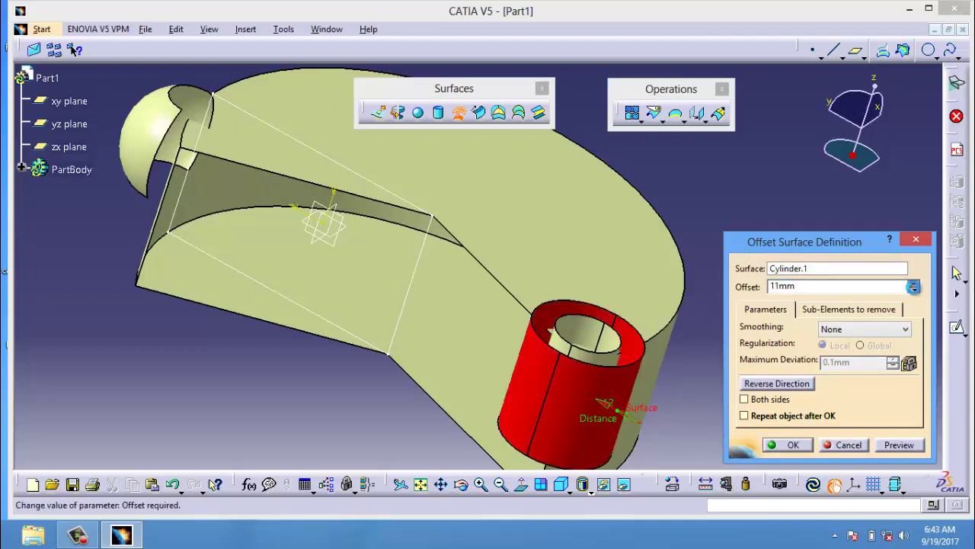
click(913, 290)
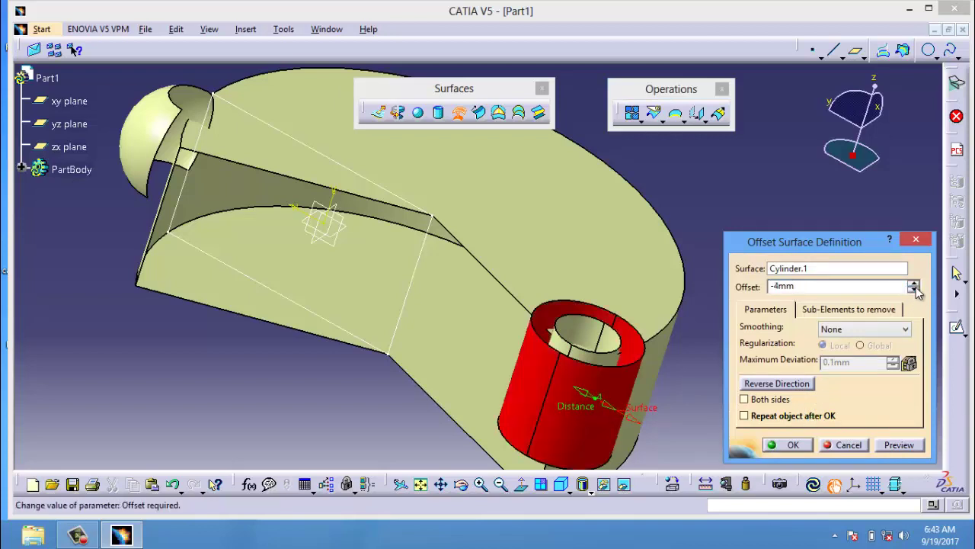
click(914, 282)
click(914, 282)
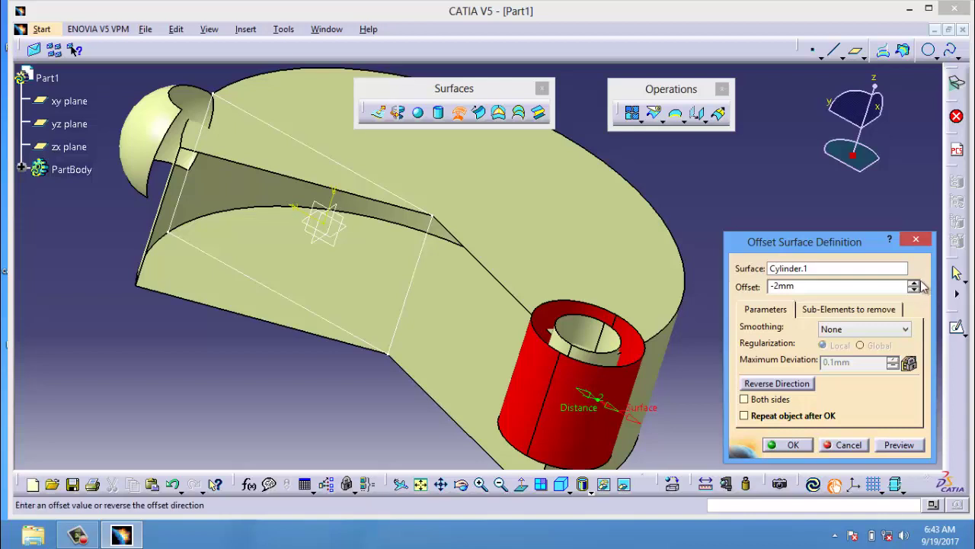
click(914, 283)
click(913, 283)
click(914, 283)
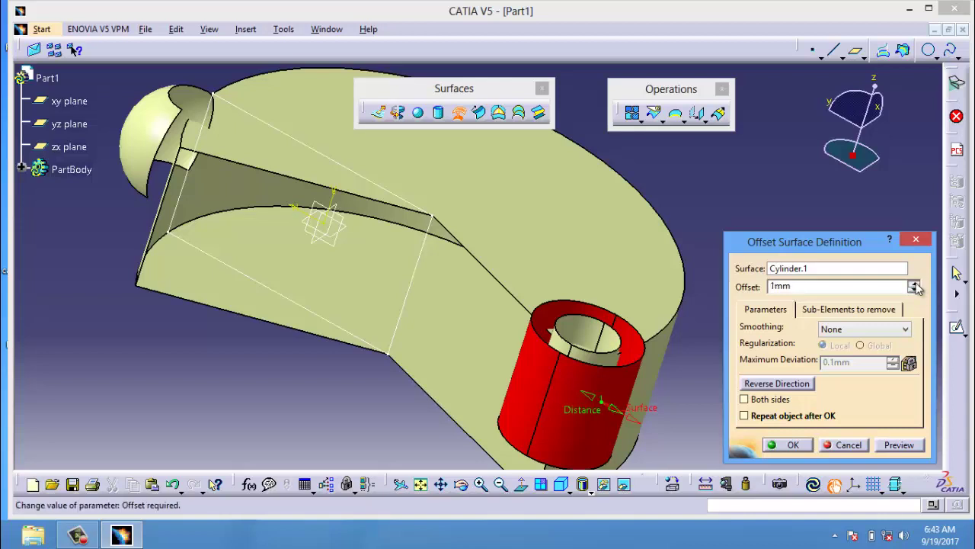
Flip the offset direction twice with previews, then set 15mm and preview
click(806, 383)
click(895, 446)
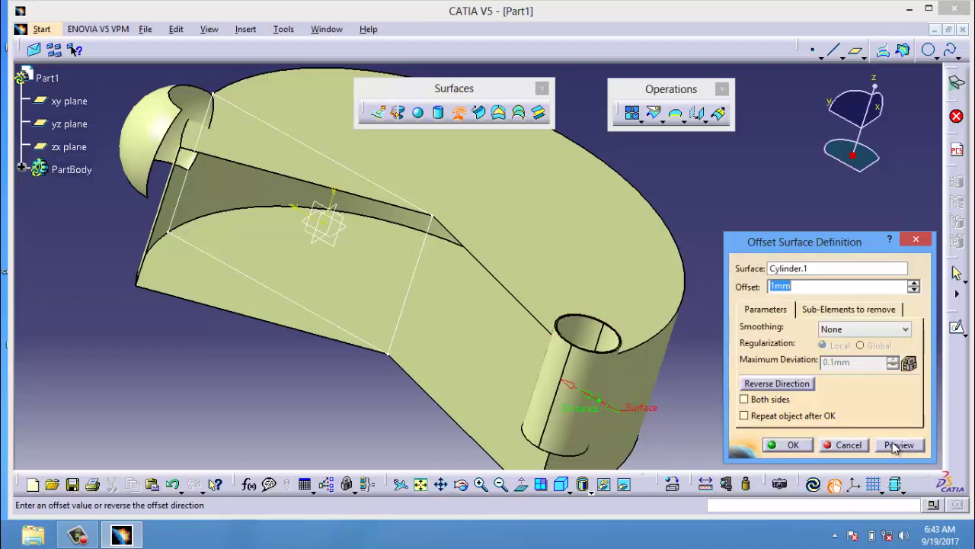
click(801, 385)
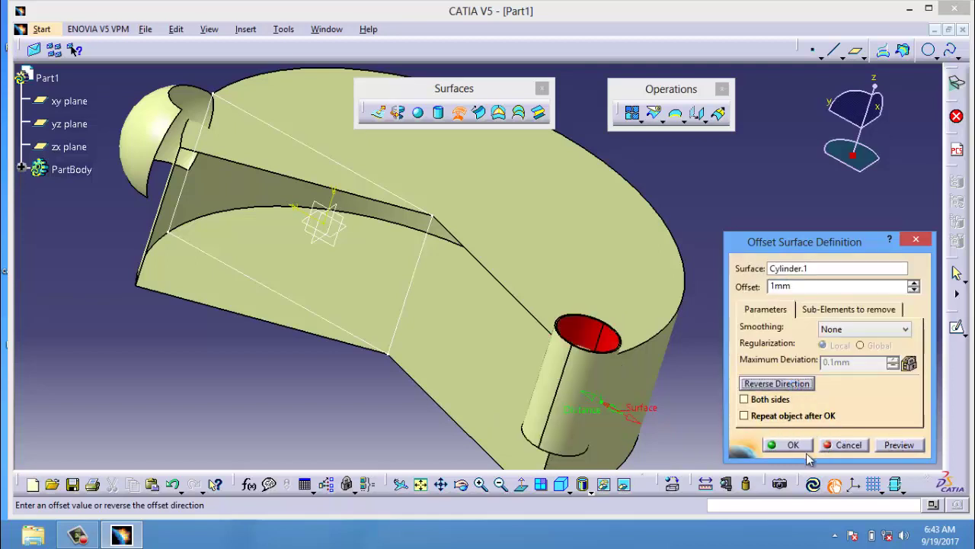
click(879, 445)
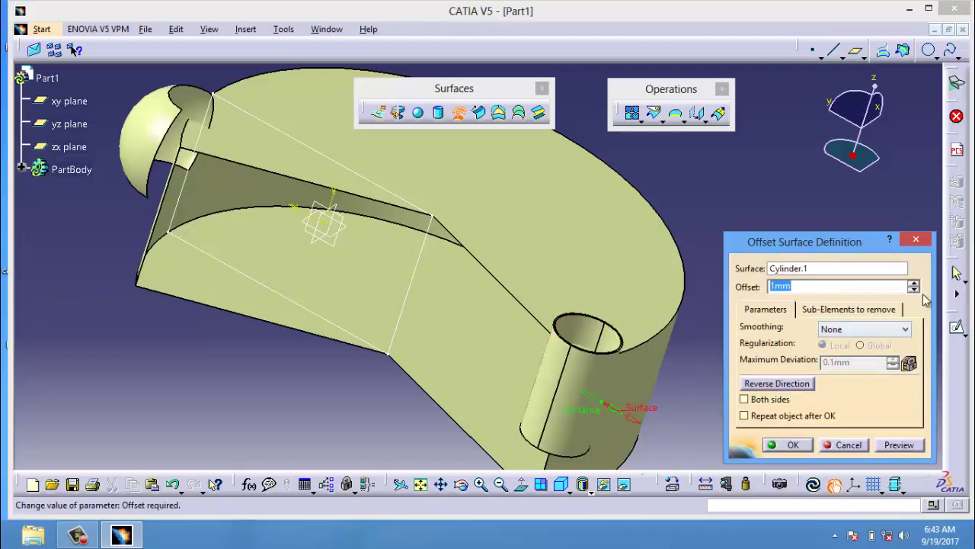
click(914, 283)
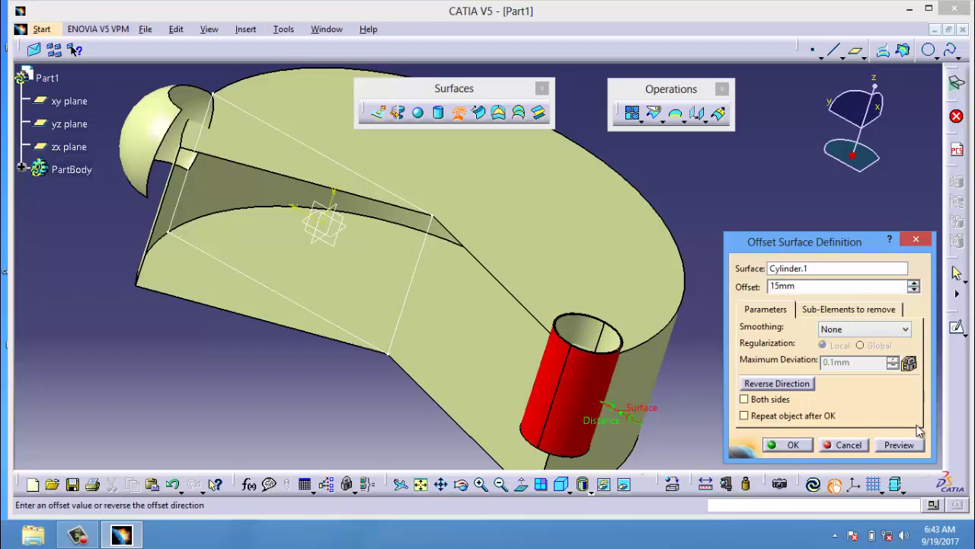
click(901, 444)
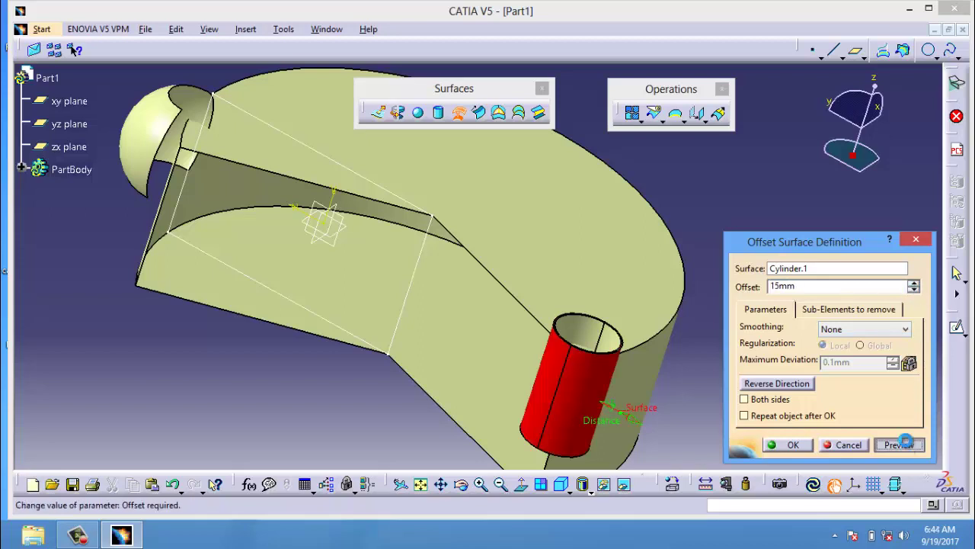
Create the offset surface and start a new part, Part2, in Wireframe and Surface Design
click(798, 444)
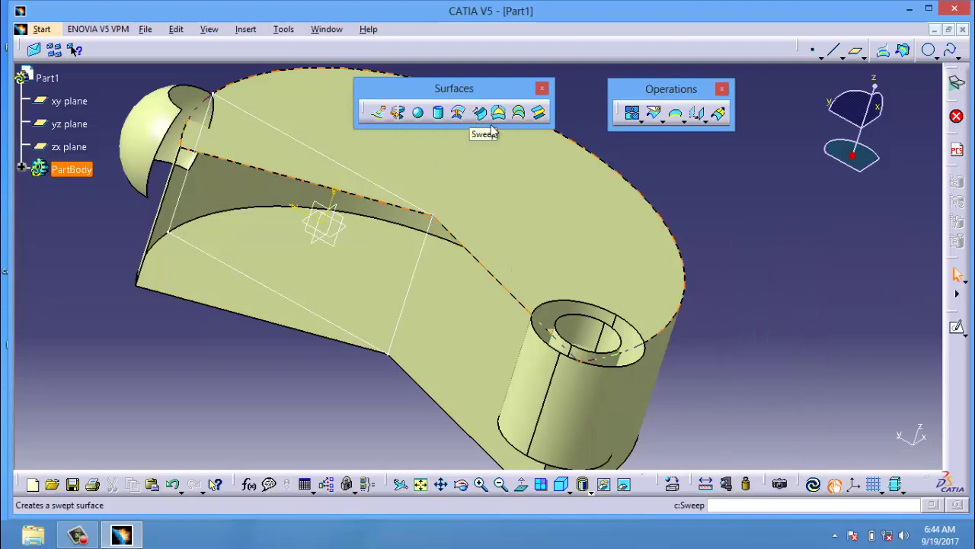
click(41, 29)
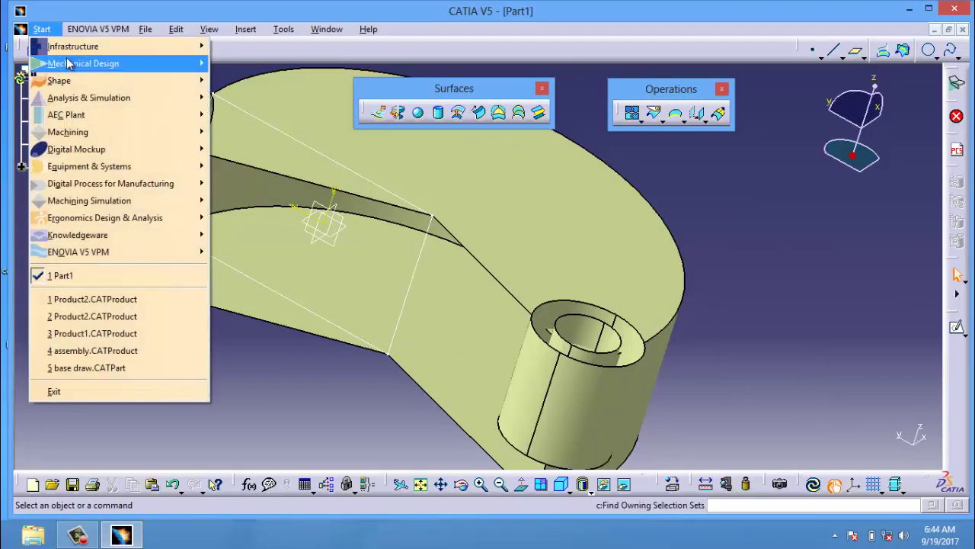
mouse_move(69, 64)
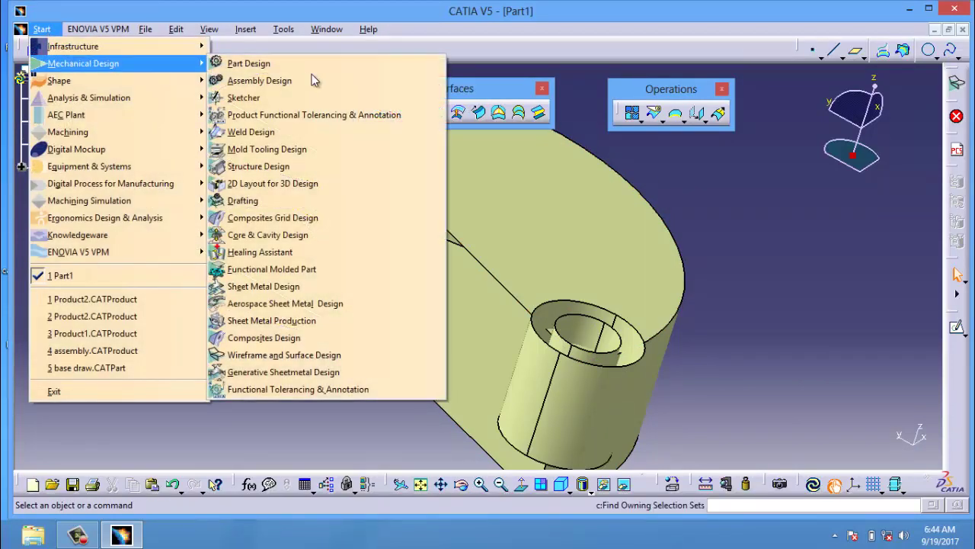
click(304, 355)
click(777, 371)
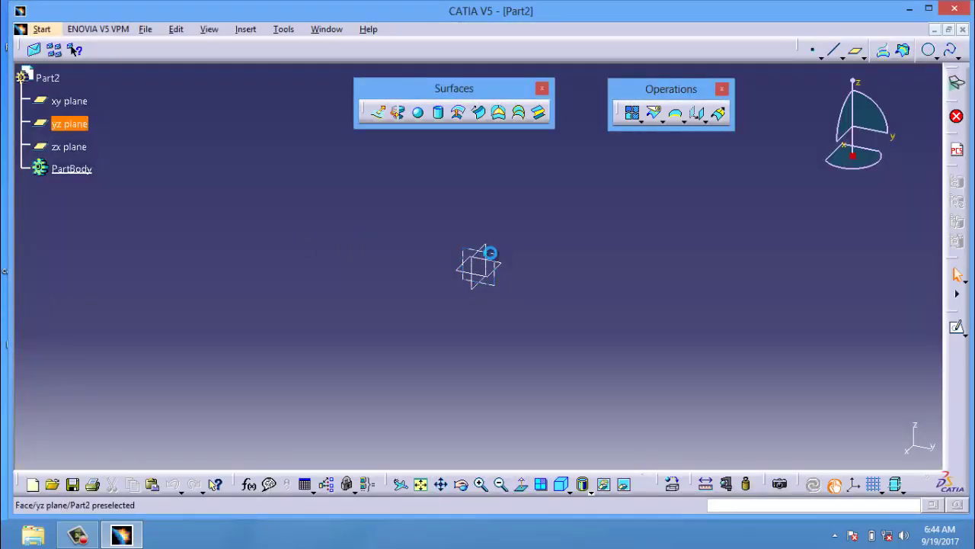
Sketch a small circle centred on the origin on Part2's yz plane
click(490, 253)
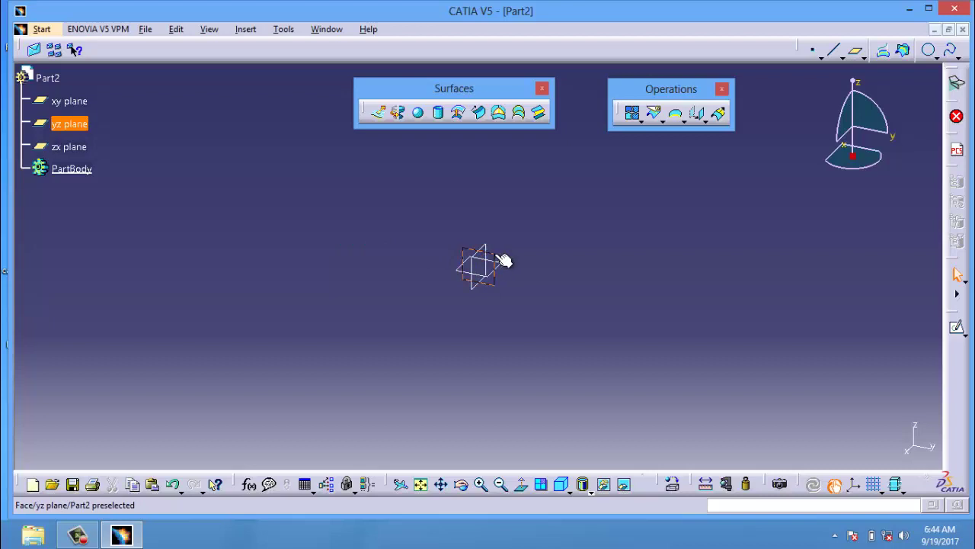
click(957, 330)
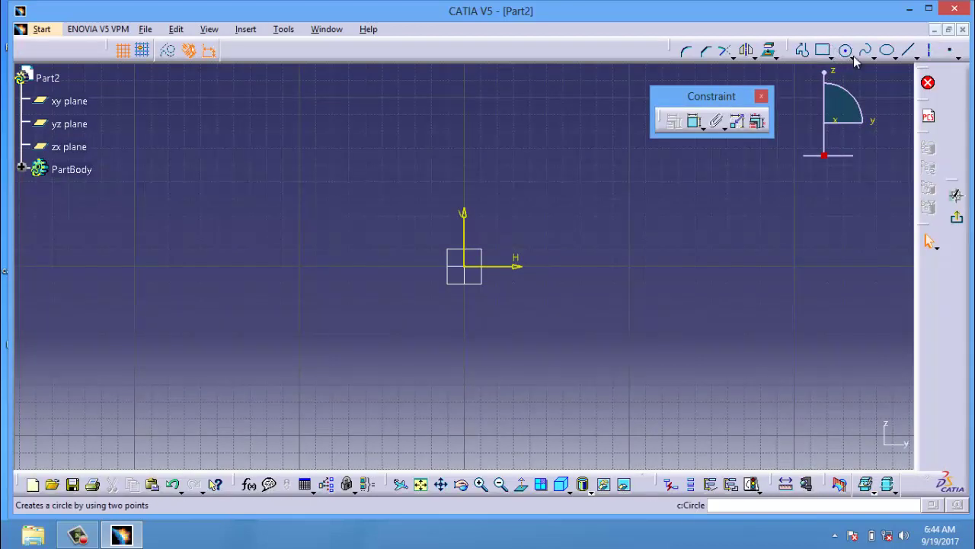
click(845, 50)
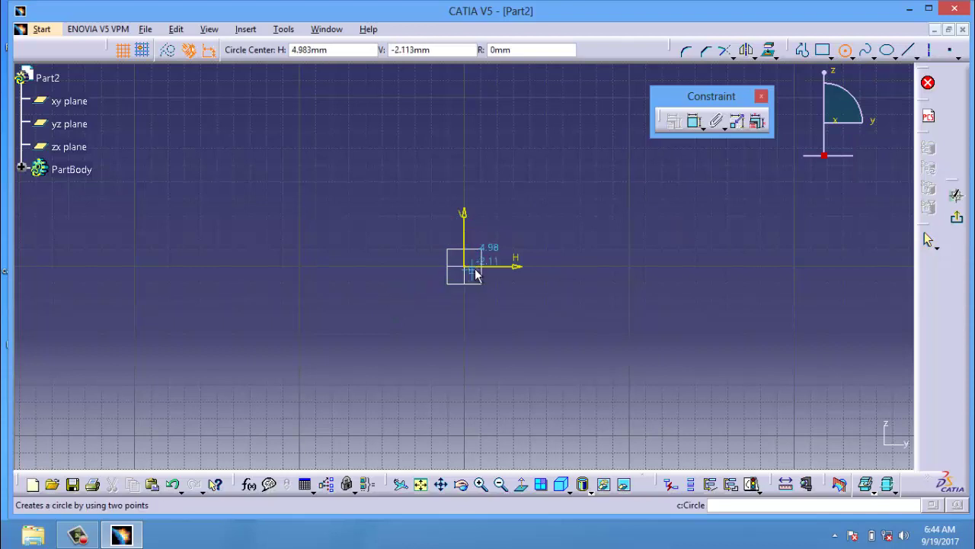
click(466, 268)
click(490, 275)
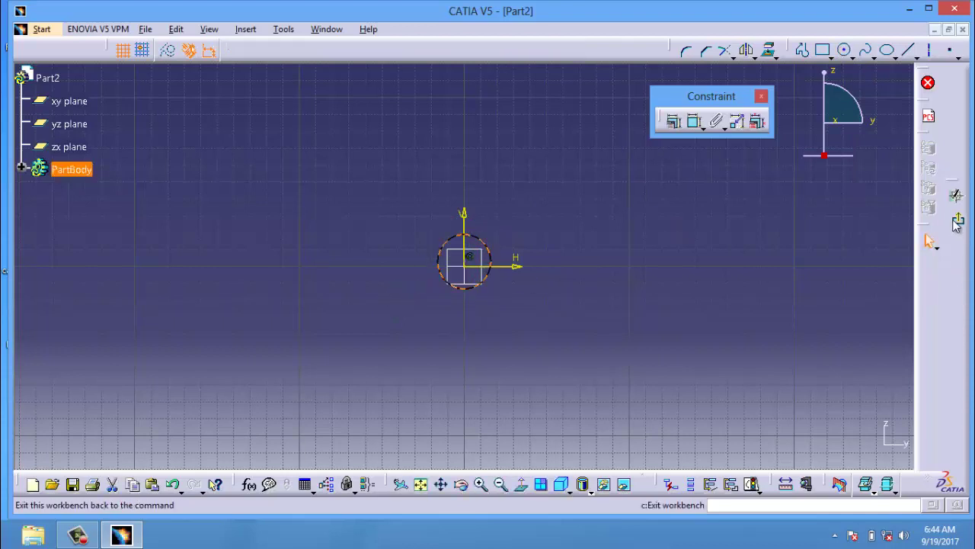
click(958, 222)
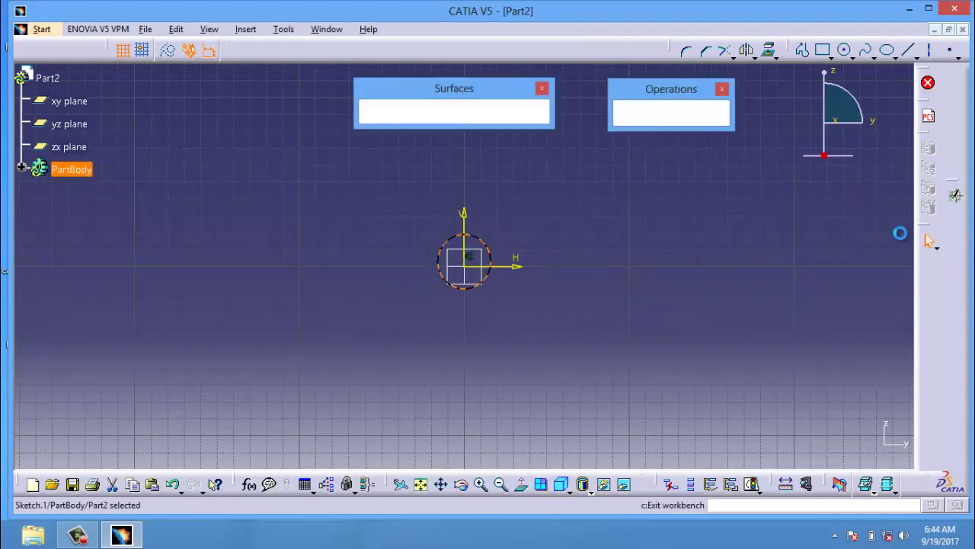
click(490, 253)
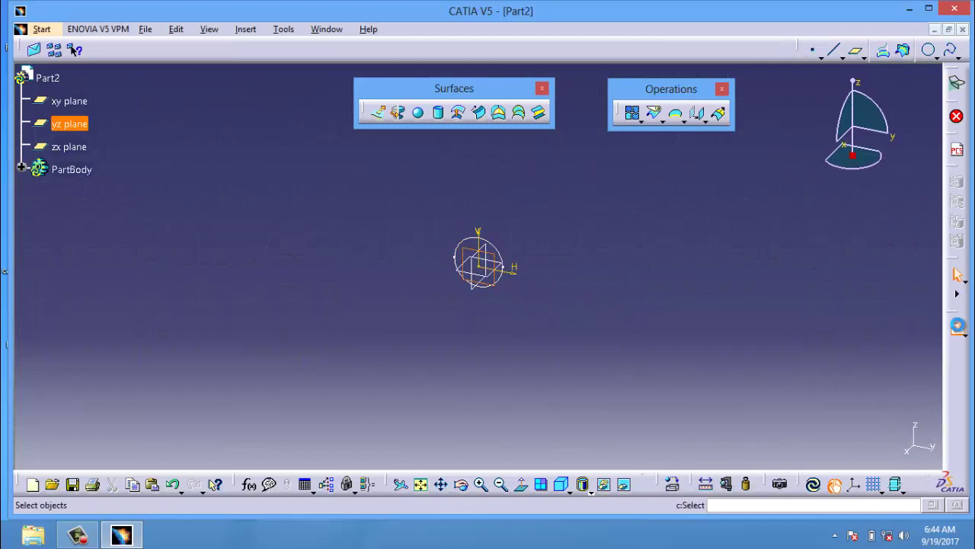
Sketch a profile on the zx plane: a line from the origin ending in a tangent arc
click(957, 327)
click(958, 221)
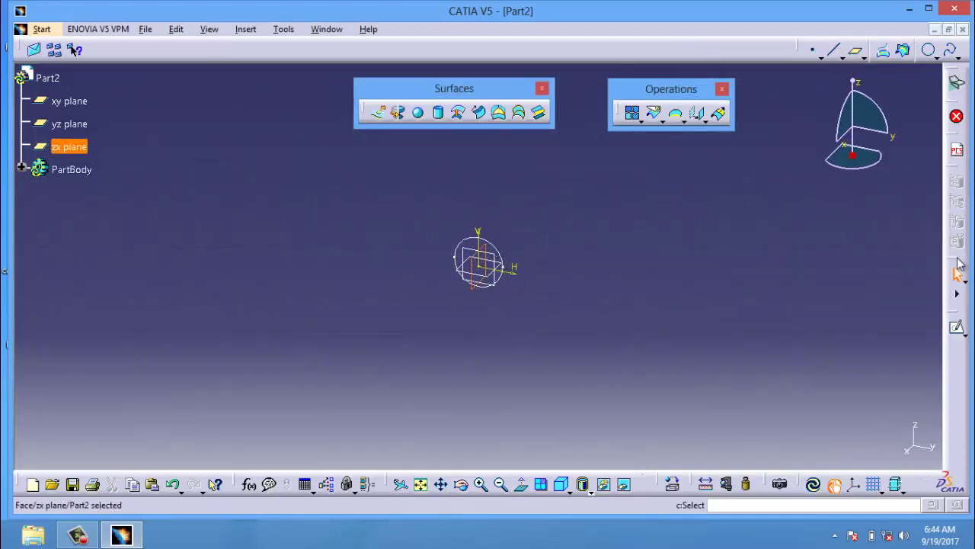
click(957, 326)
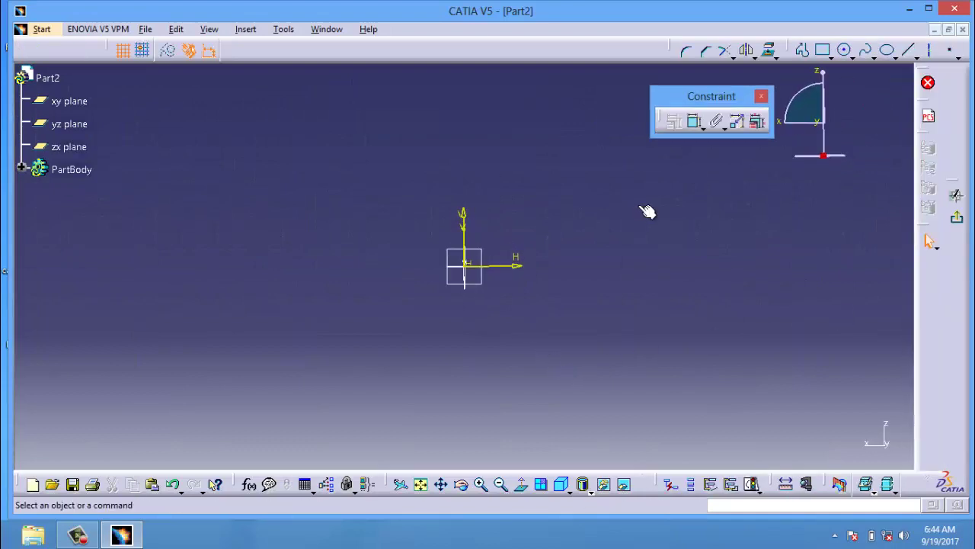
click(802, 49)
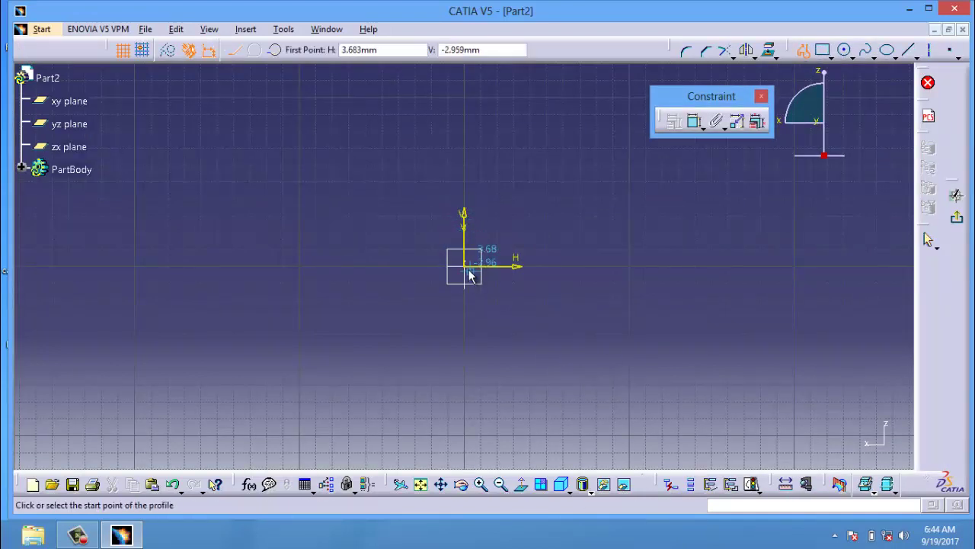
click(464, 266)
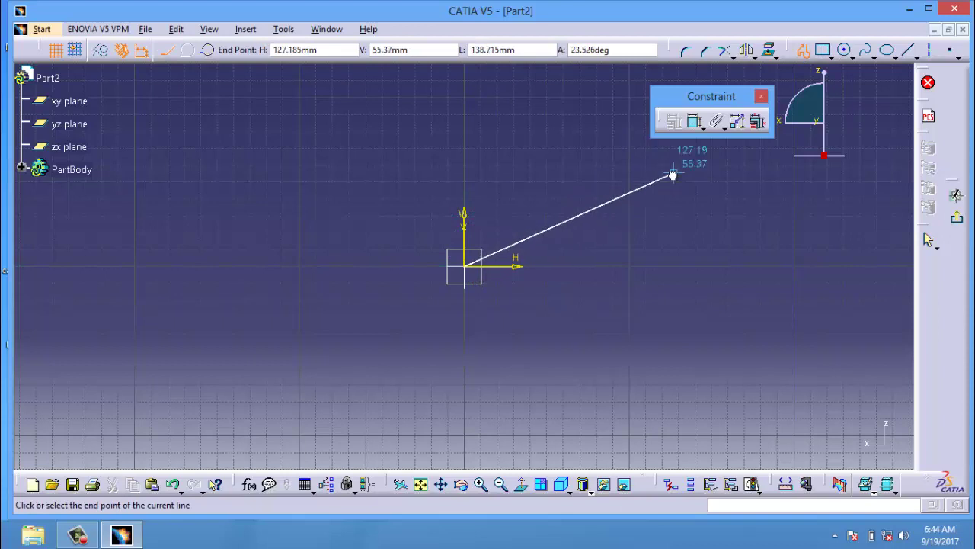
click(673, 176)
drag(672, 176, 777, 197)
click(873, 323)
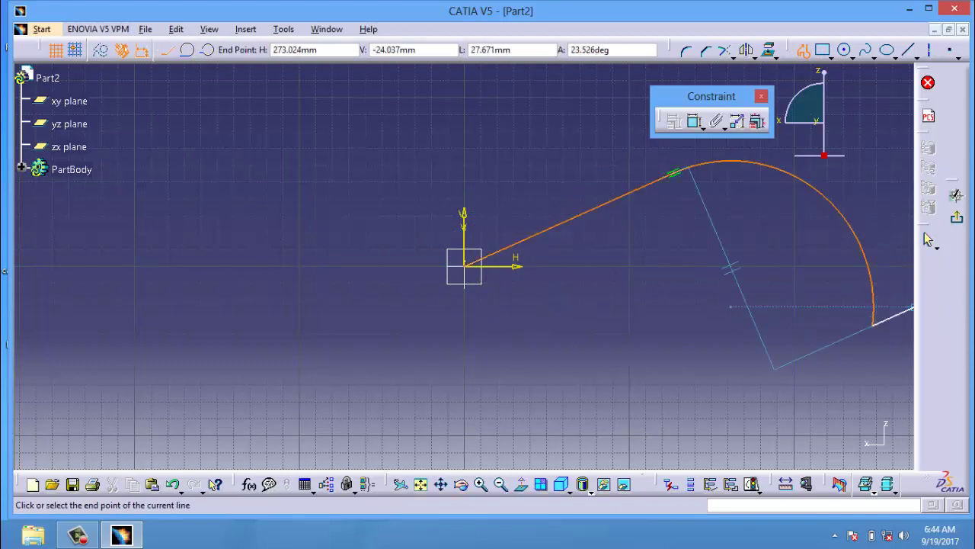
click(957, 218)
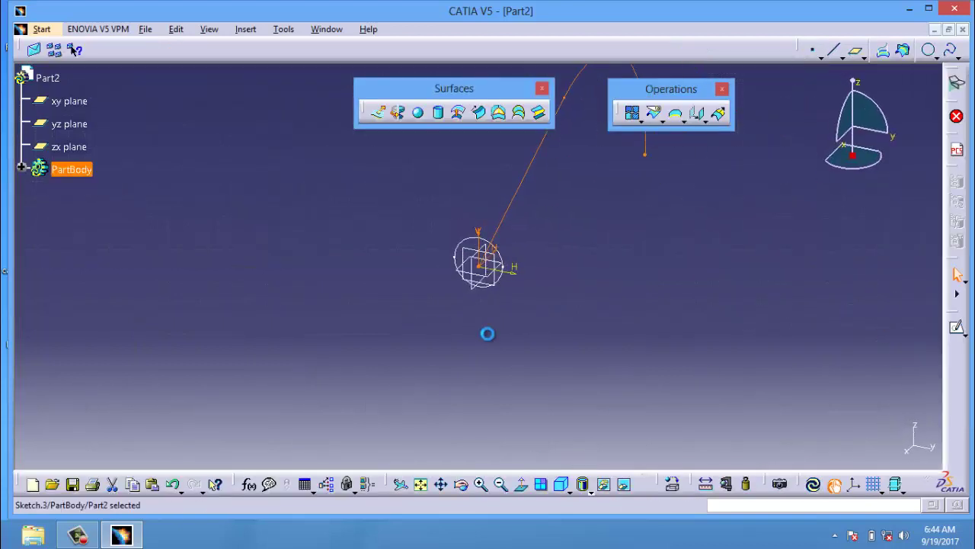
Sweep the circle Sketch.1 along guide Sketch.3 into a curved tube surface
click(487, 334)
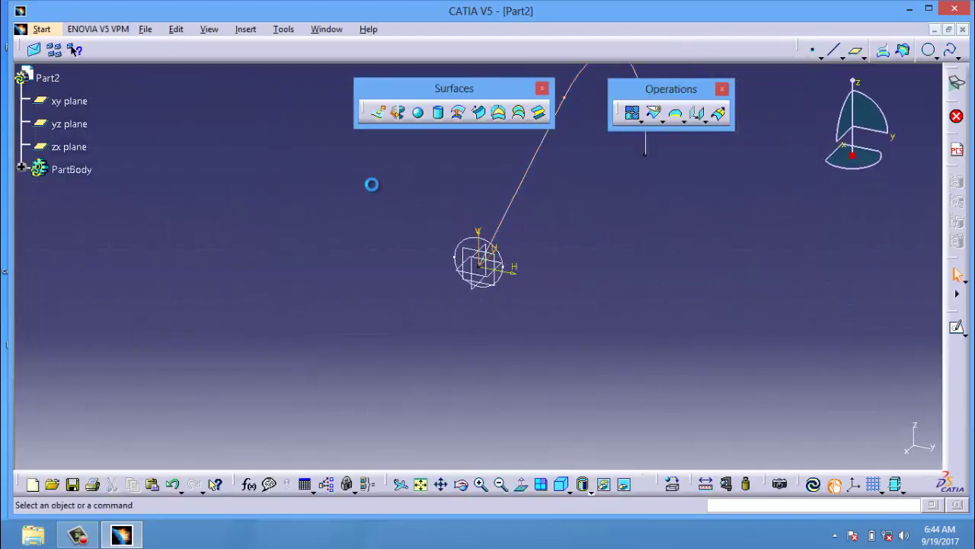
click(478, 113)
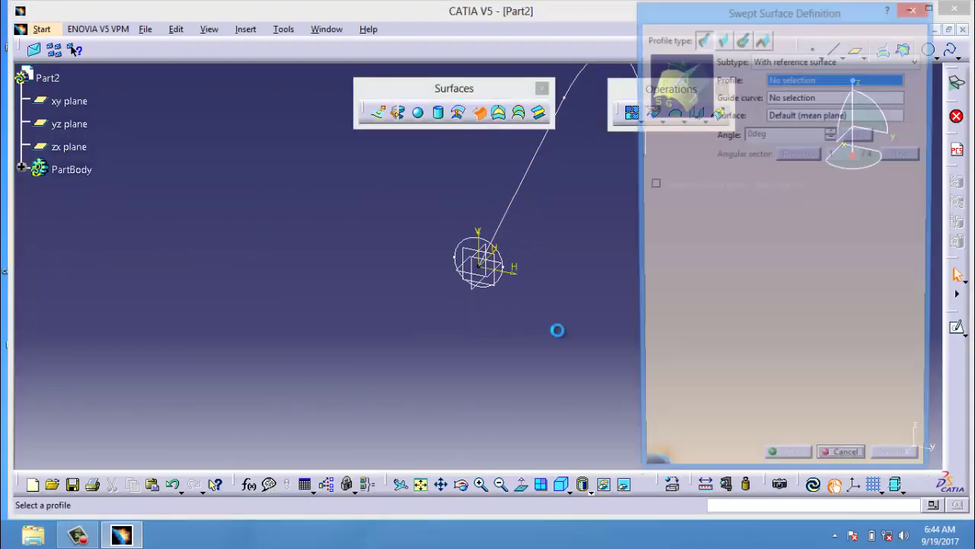
click(506, 276)
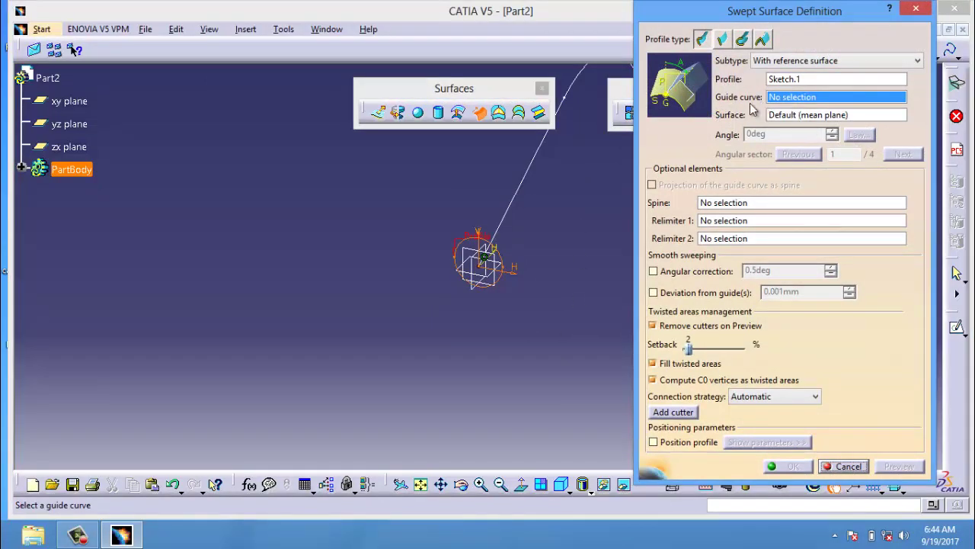
click(539, 164)
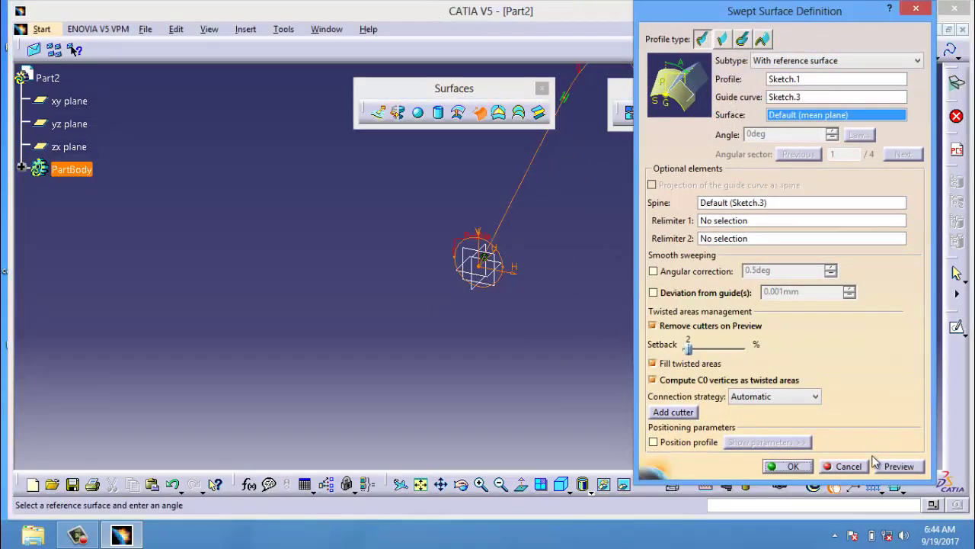
click(899, 468)
middle_drag(453, 310, 521, 418)
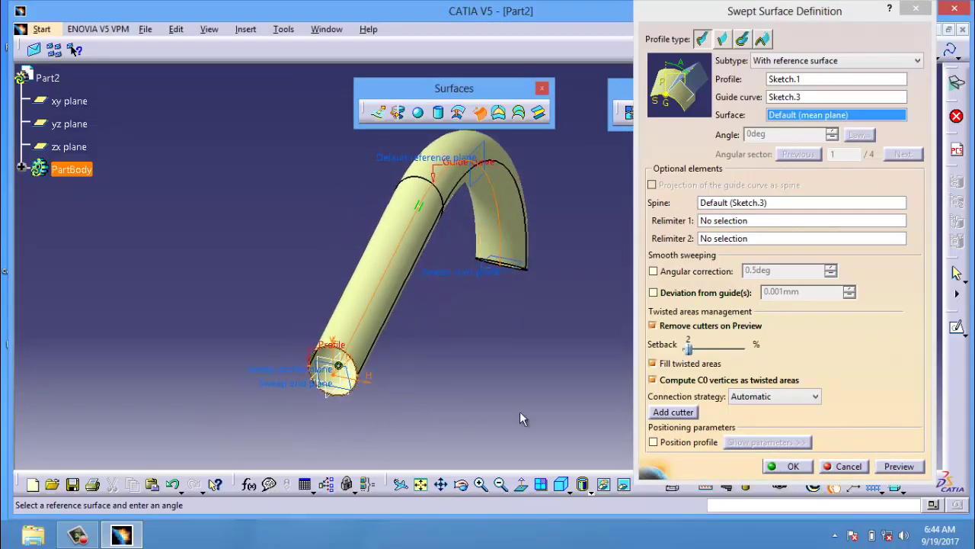
click(793, 466)
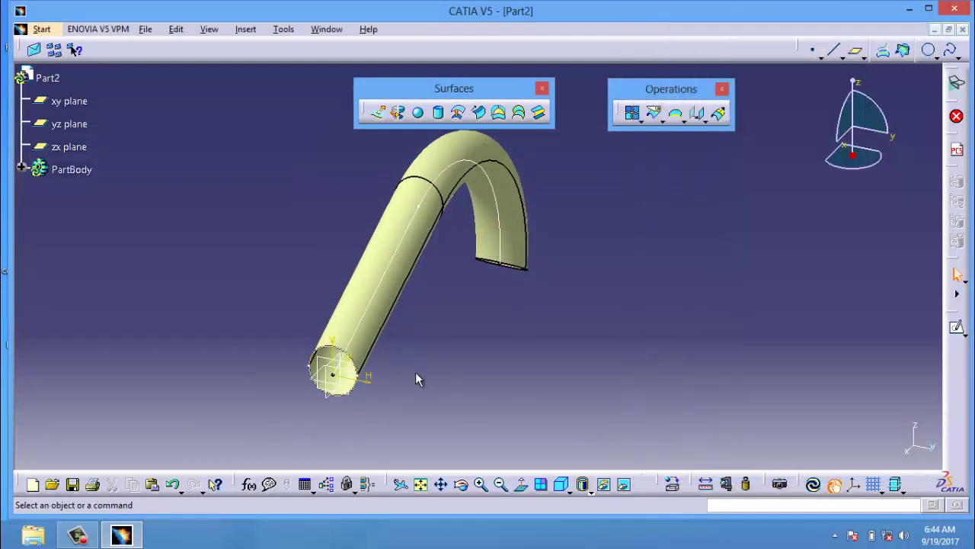
Cap the tube end with a fill surface bounded by the circle sketch Sketch.1
click(500, 115)
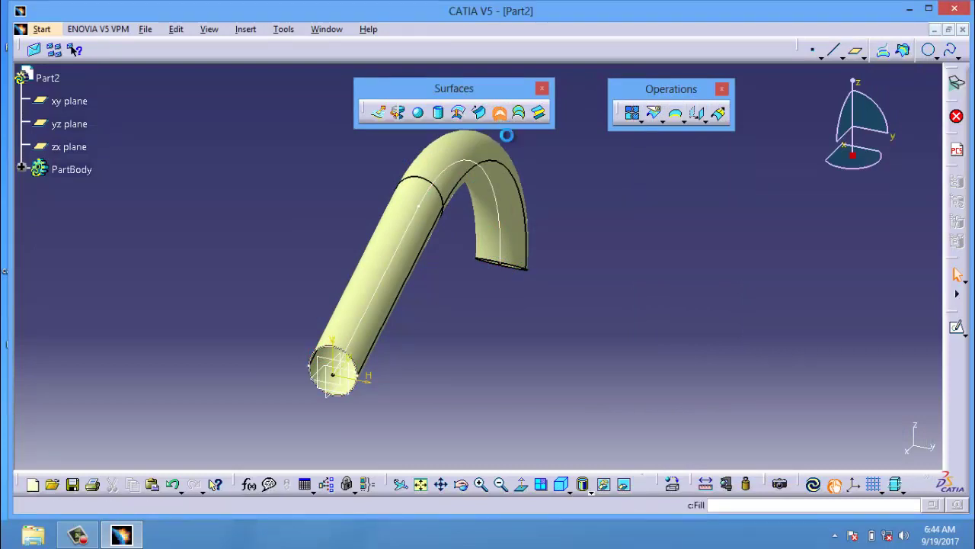
click(328, 387)
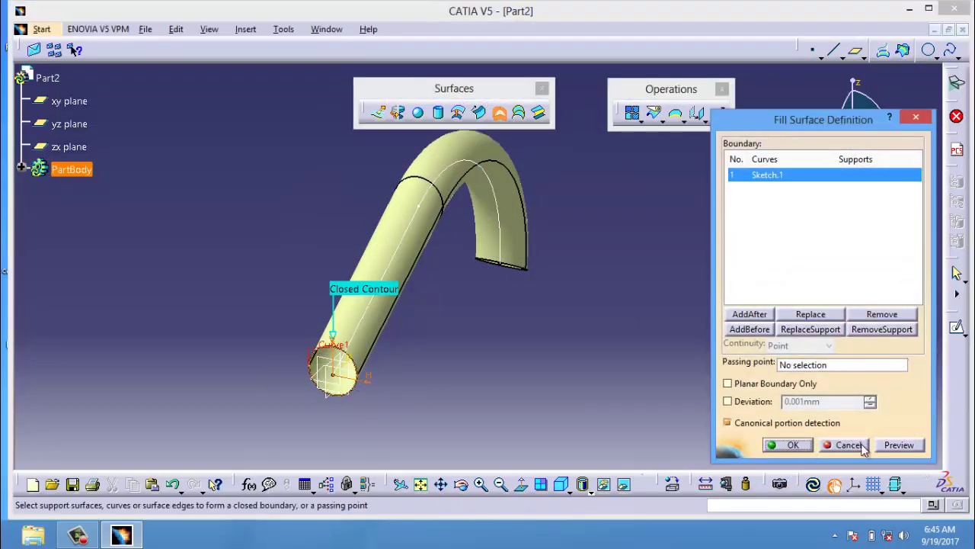
click(792, 445)
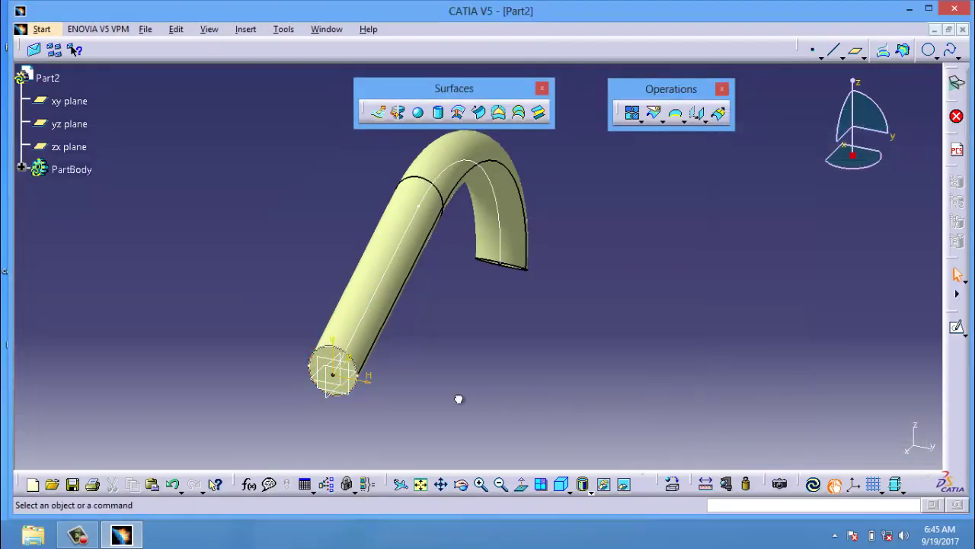
Remove the swept tube surfaces and guide curve, keeping only the circle sketch
middle_drag(285, 410, 366, 328)
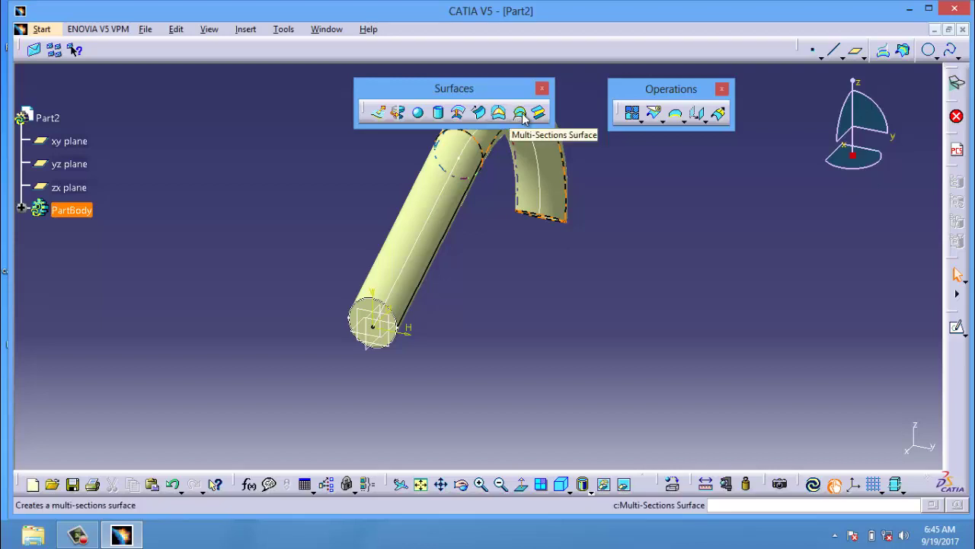
click(535, 332)
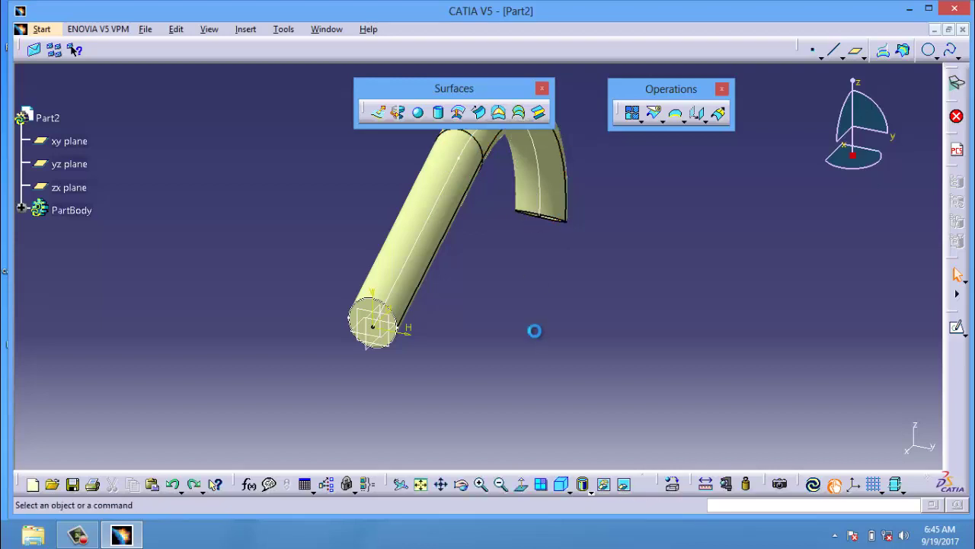
key(ctrl+z)
key(ctrl+z)
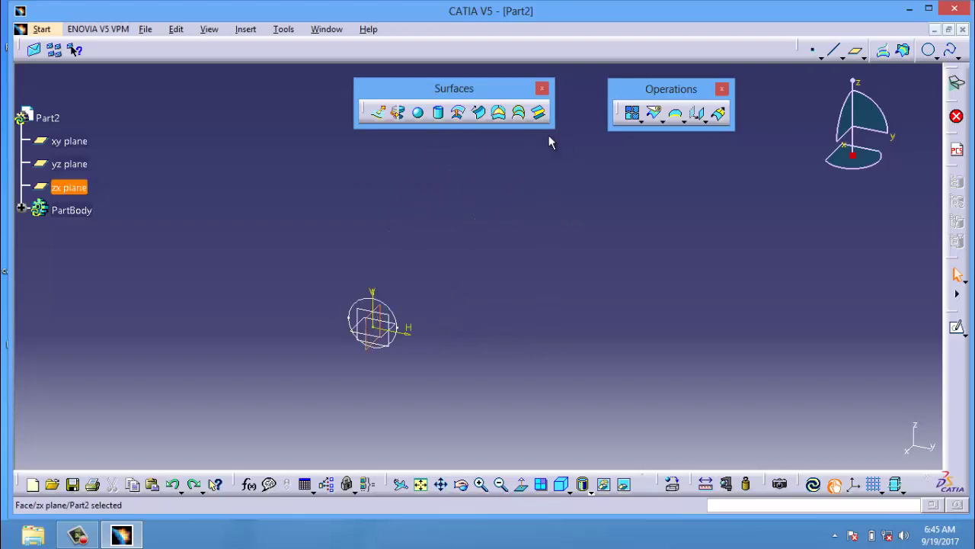
Offset a plane 21mm from yz and repeat it with Object Repetition into parallel planes
click(398, 323)
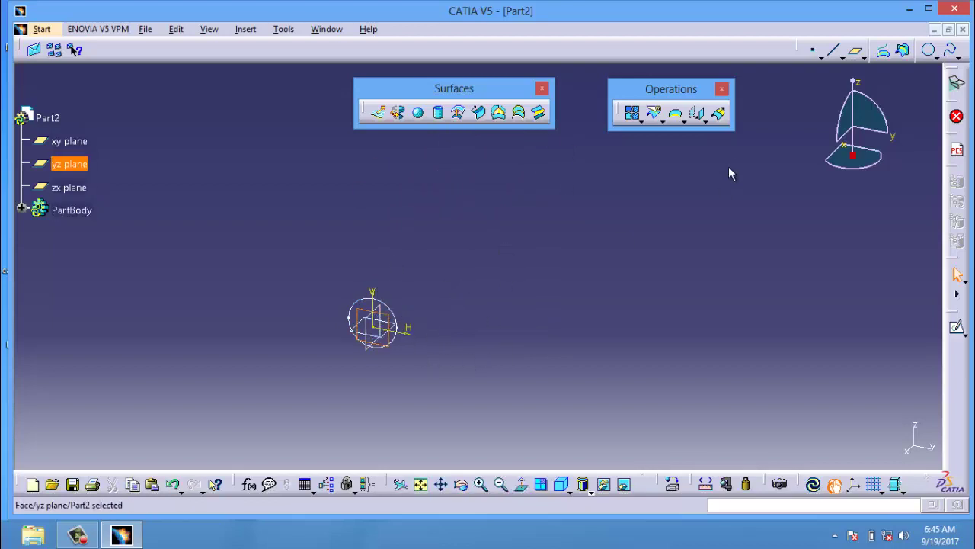
click(857, 51)
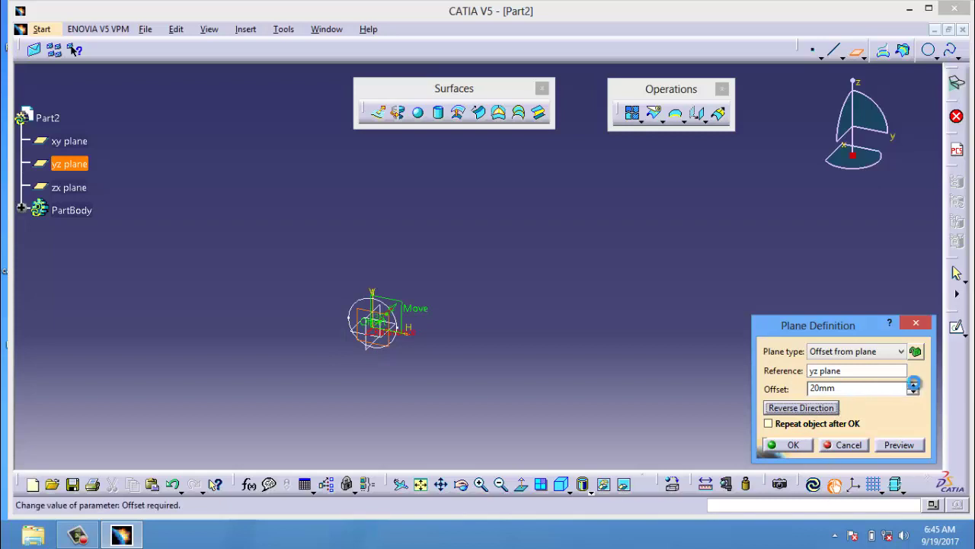
click(913, 385)
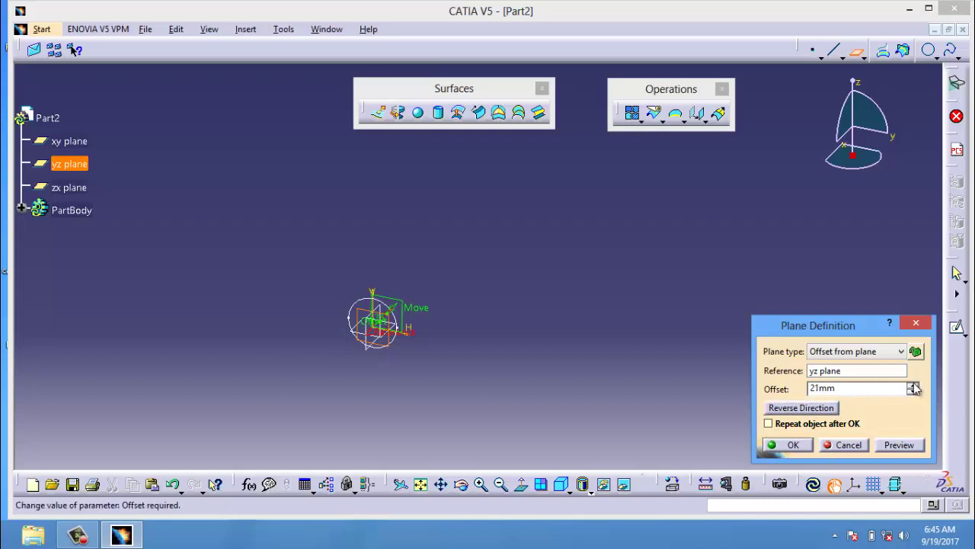
click(798, 446)
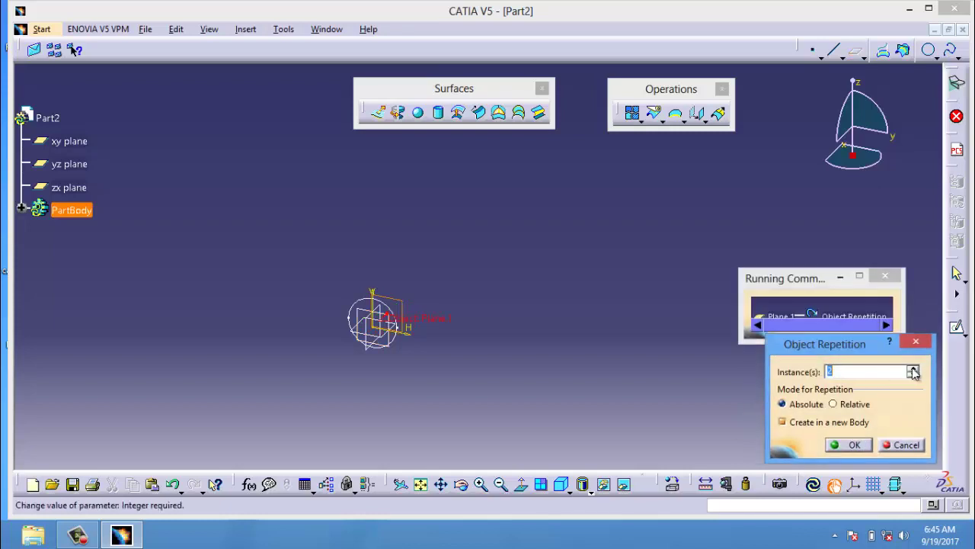
click(854, 445)
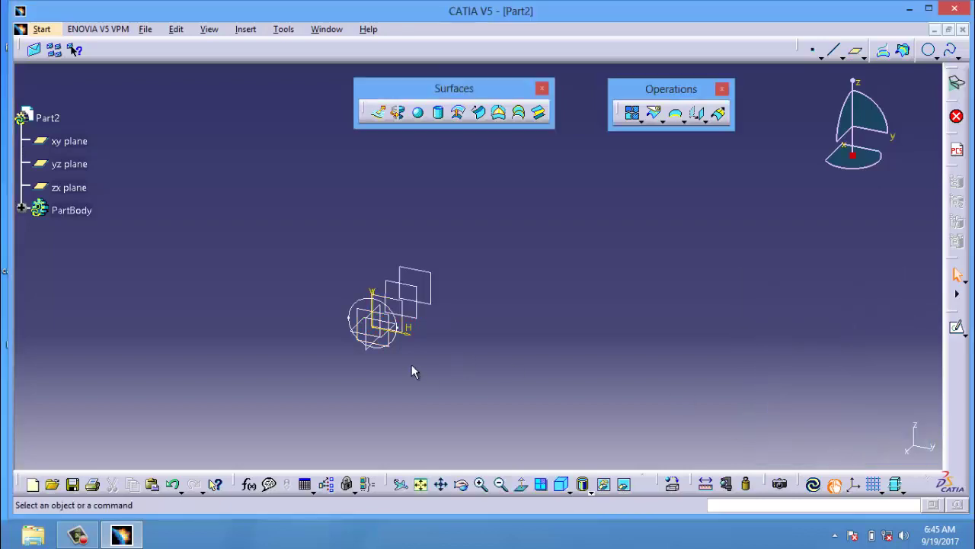
Sketch a rectangle larger than the circle on Plane.3 and exit the sketcher
click(430, 286)
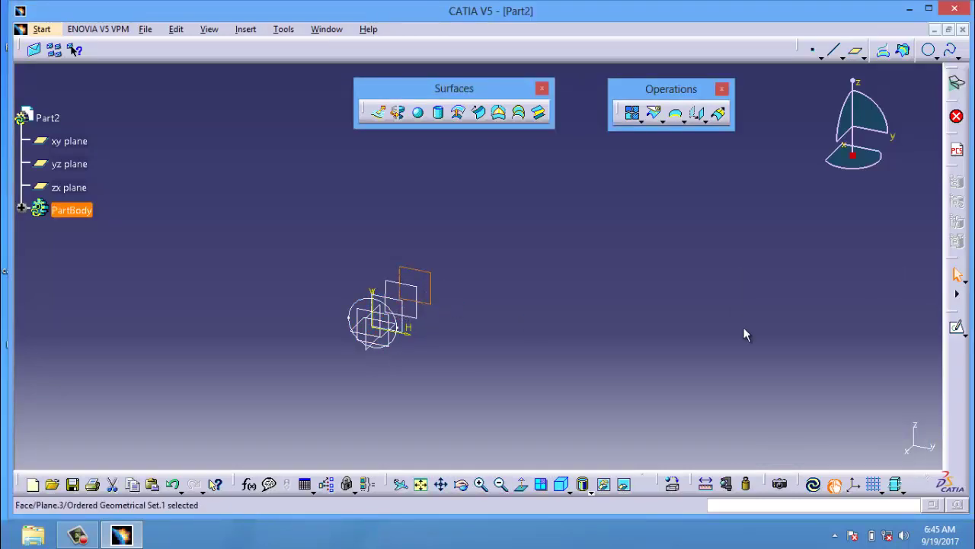
click(956, 327)
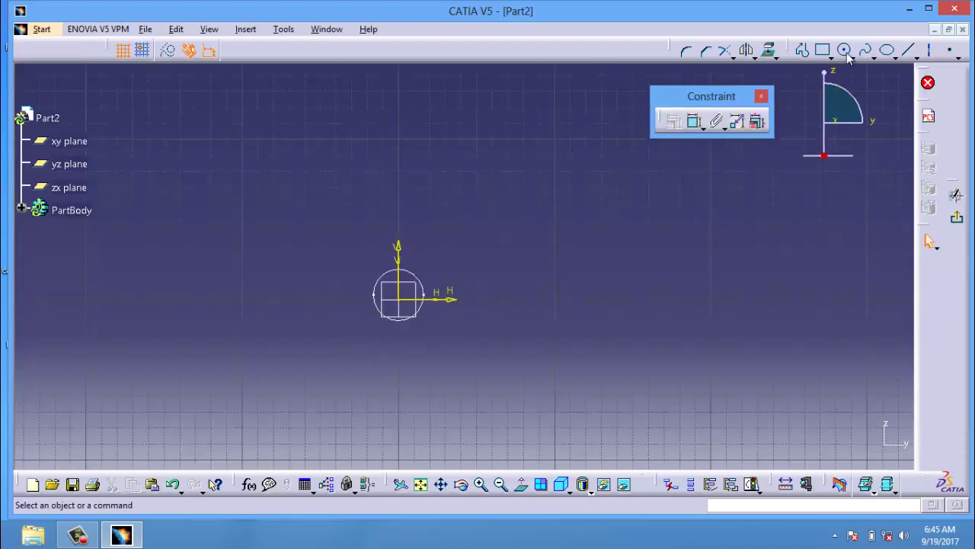
click(822, 50)
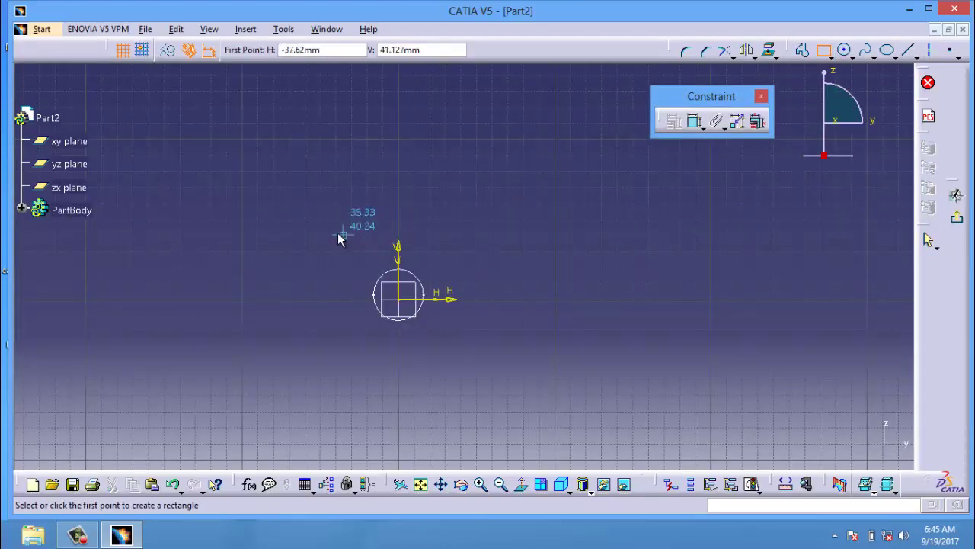
click(339, 233)
click(489, 374)
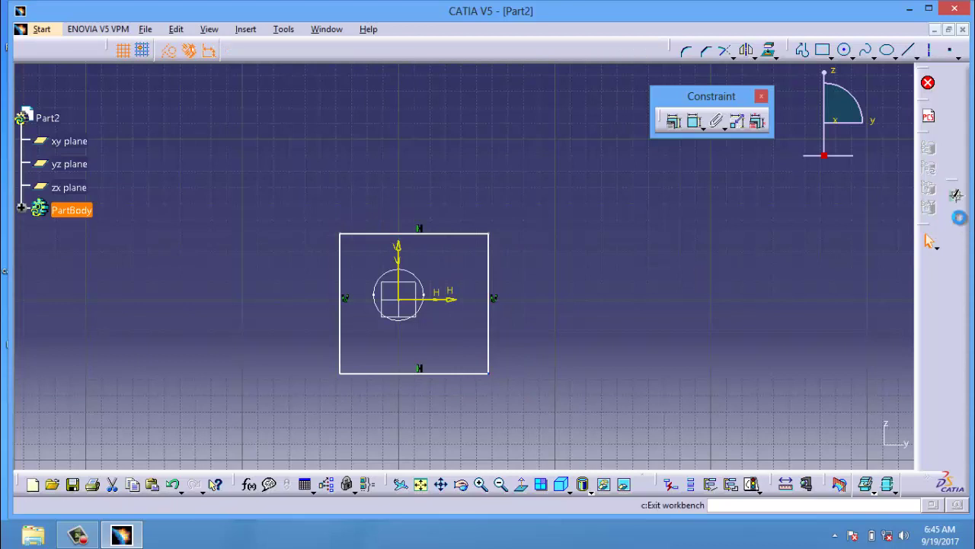
click(931, 233)
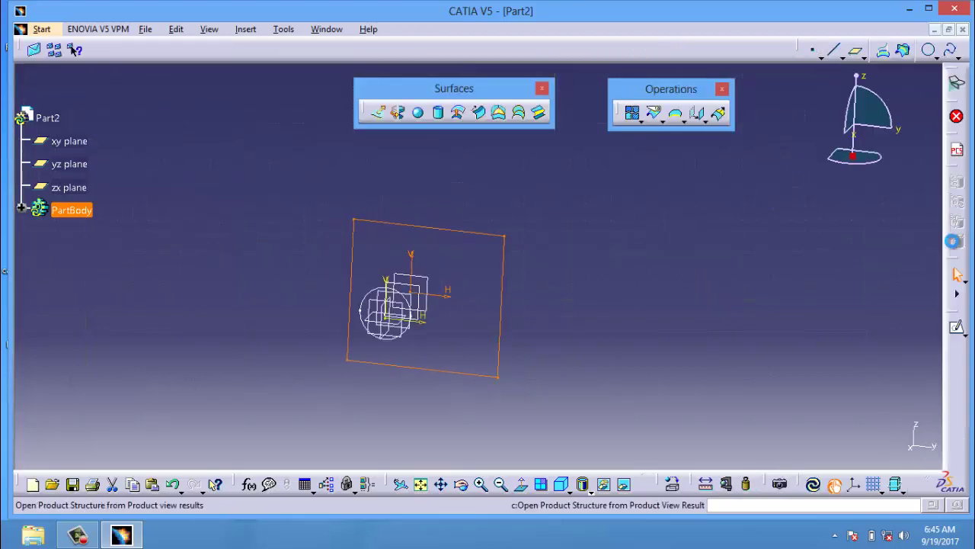
Loft a multi-sections surface from the rectangle Sketch.3 down to the circle Sketch.1
click(520, 115)
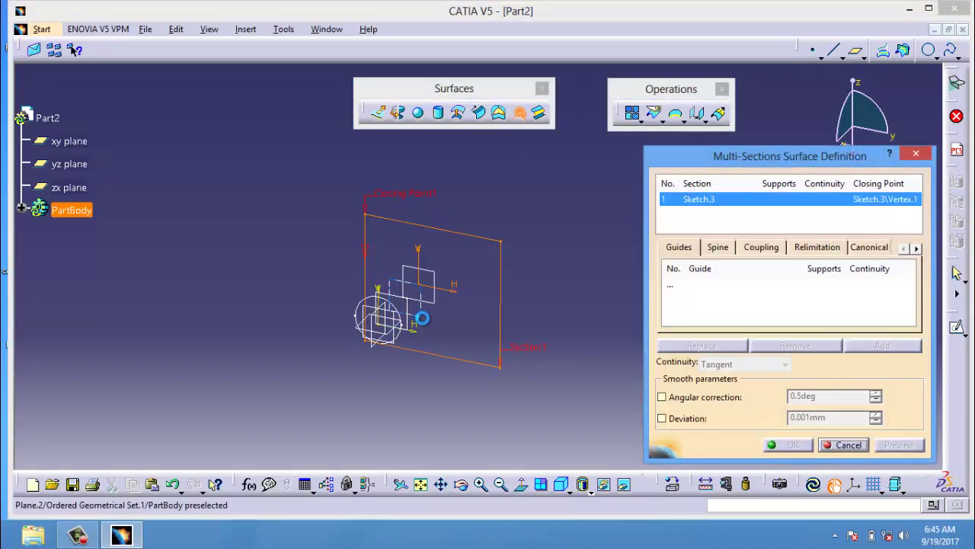
click(403, 322)
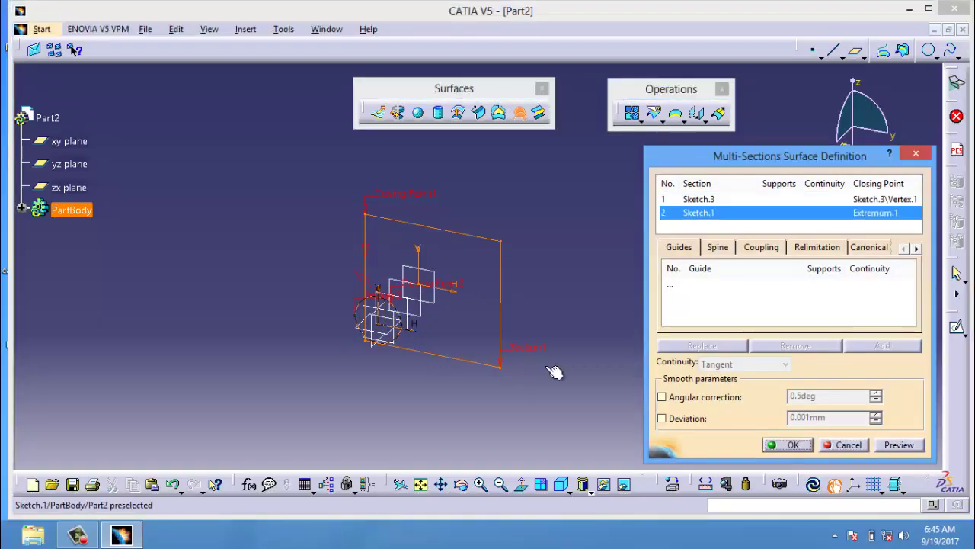
click(900, 446)
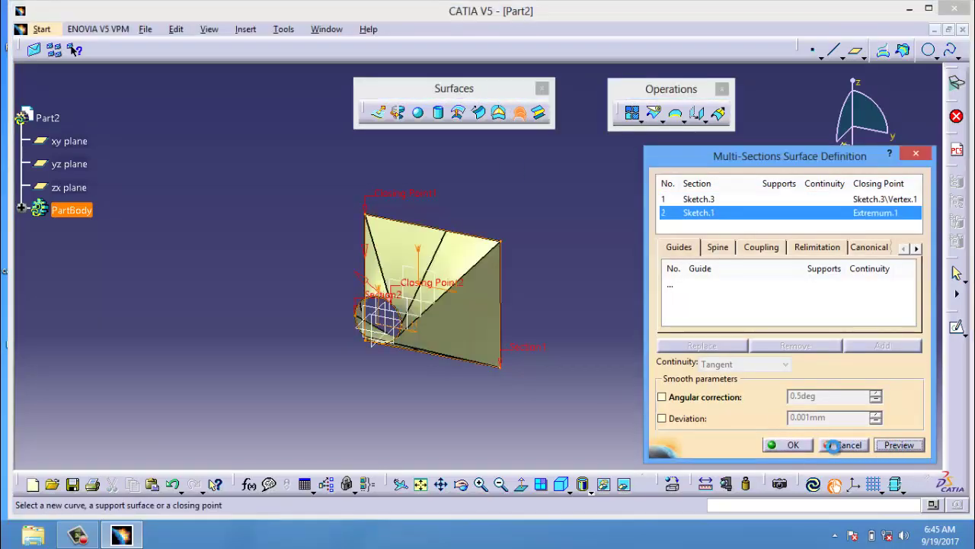
click(793, 444)
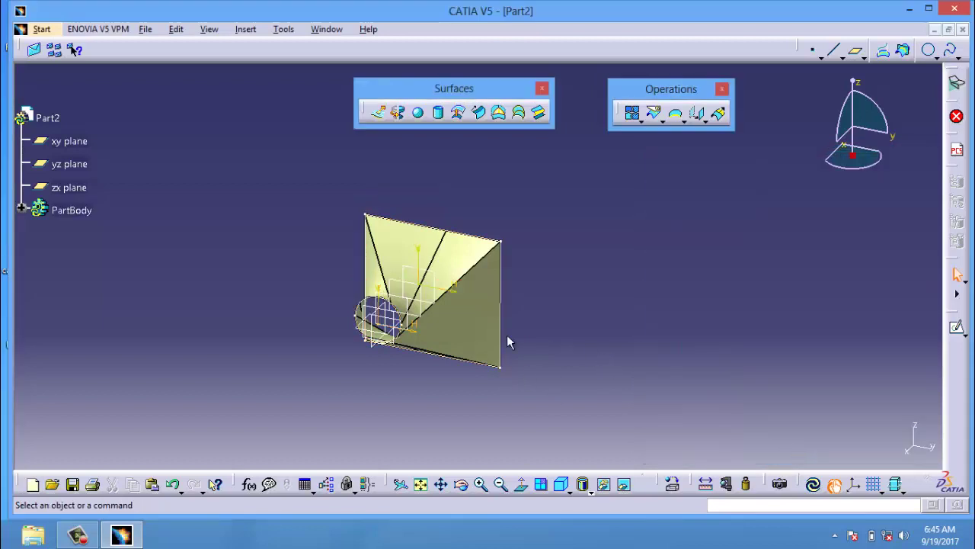
click(432, 267)
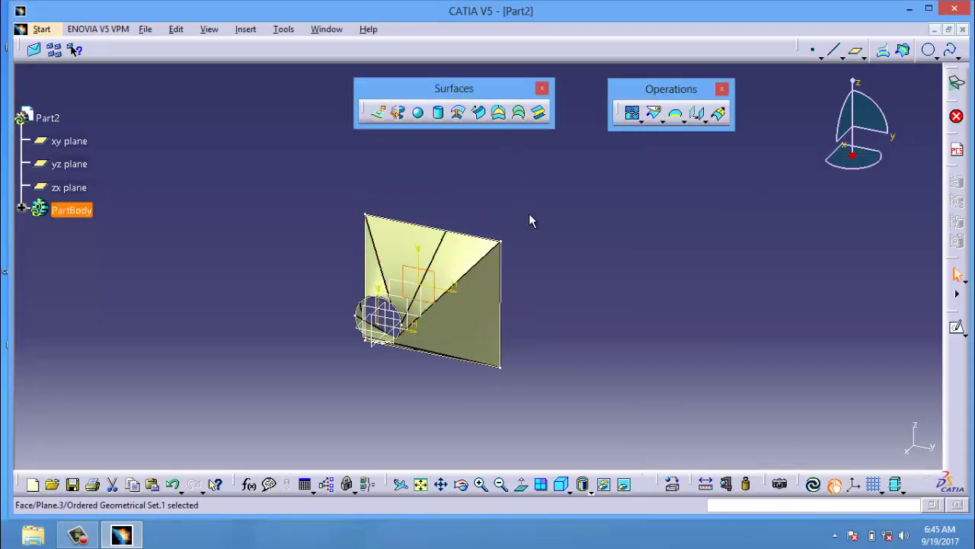
Create Plane.4 offset 52mm from Plane.3 in the reversed direction, past the loft
click(859, 55)
click(804, 408)
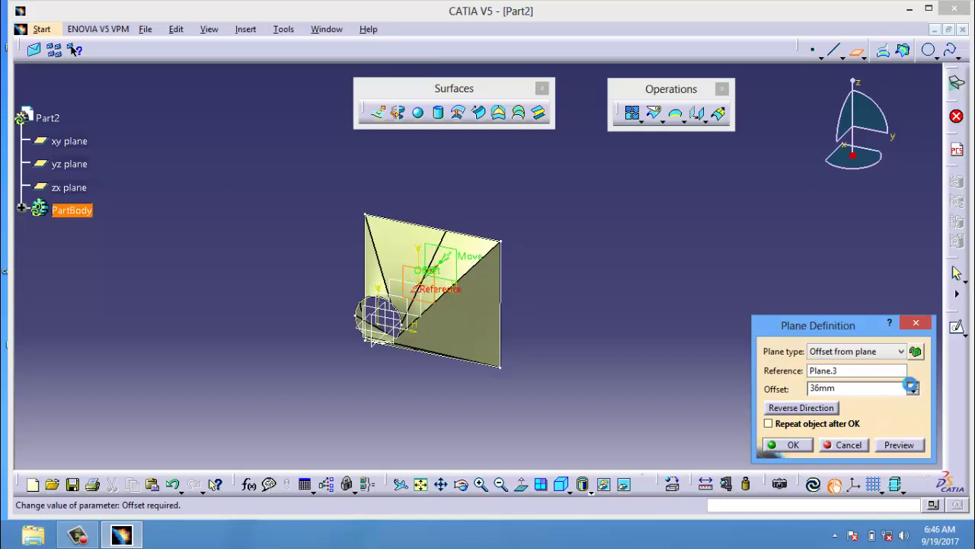
click(912, 384)
click(789, 445)
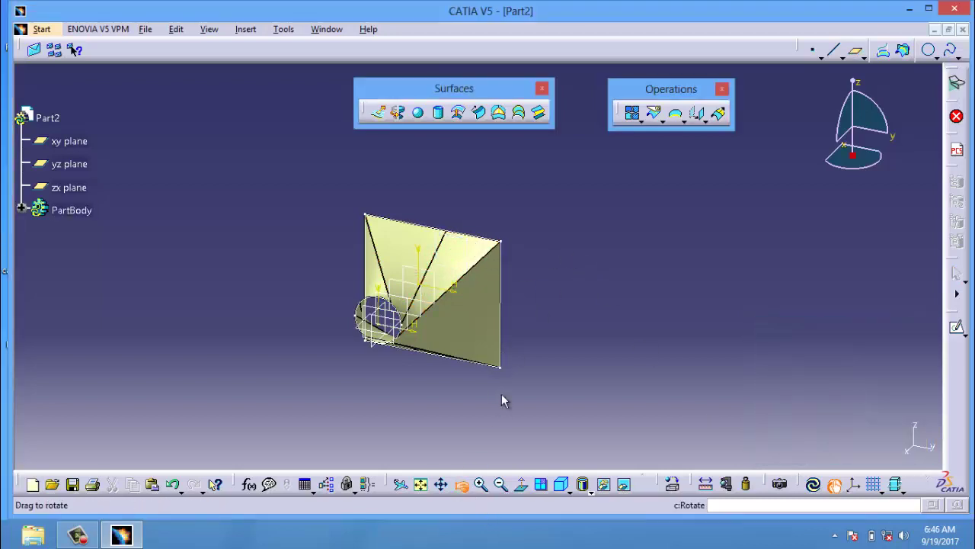
drag(502, 401, 533, 269)
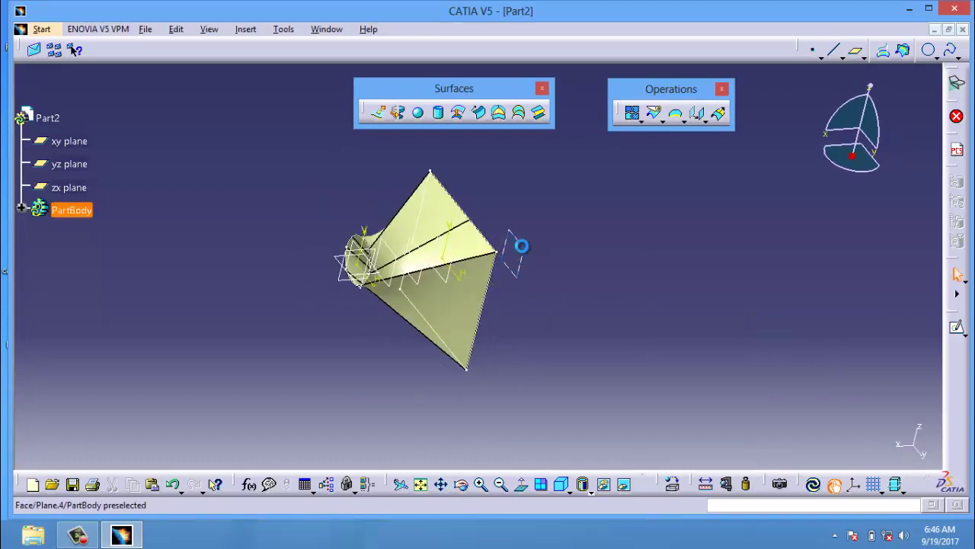
double_click(524, 250)
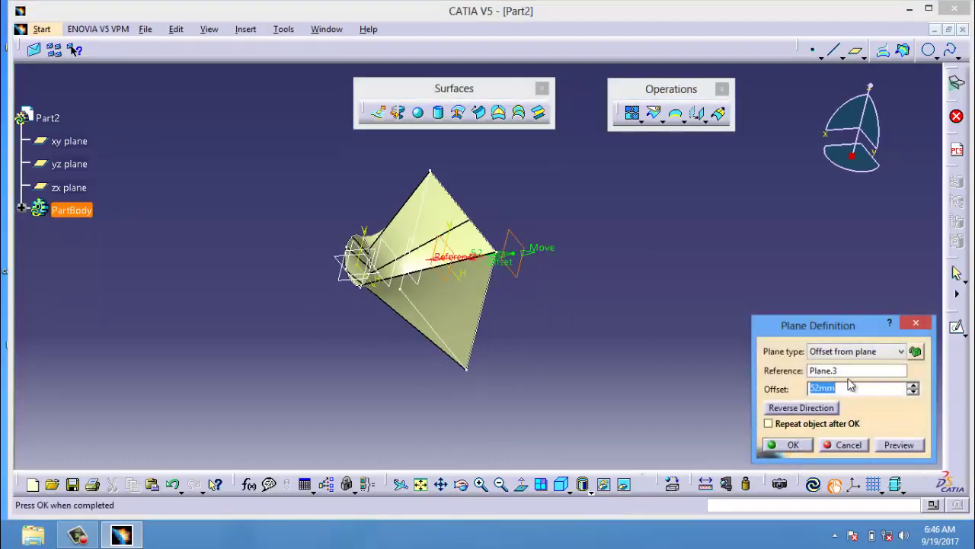
Sketch a rectangle surrounding the loft on the 52mm offset plane
click(866, 445)
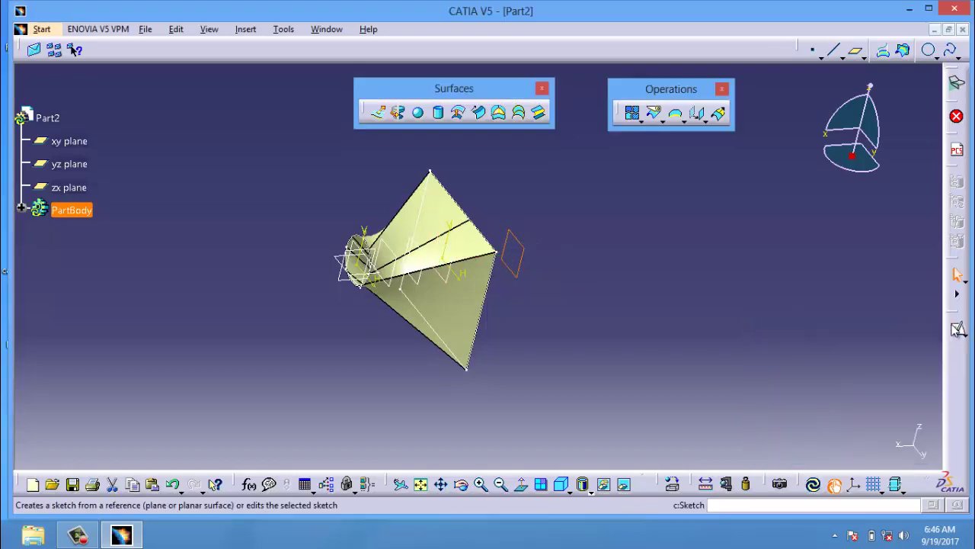
click(957, 328)
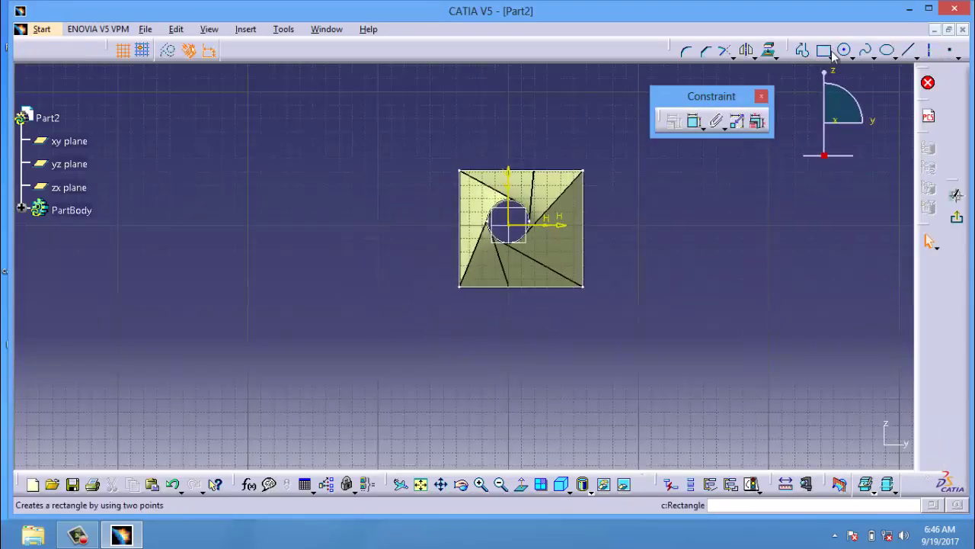
click(830, 56)
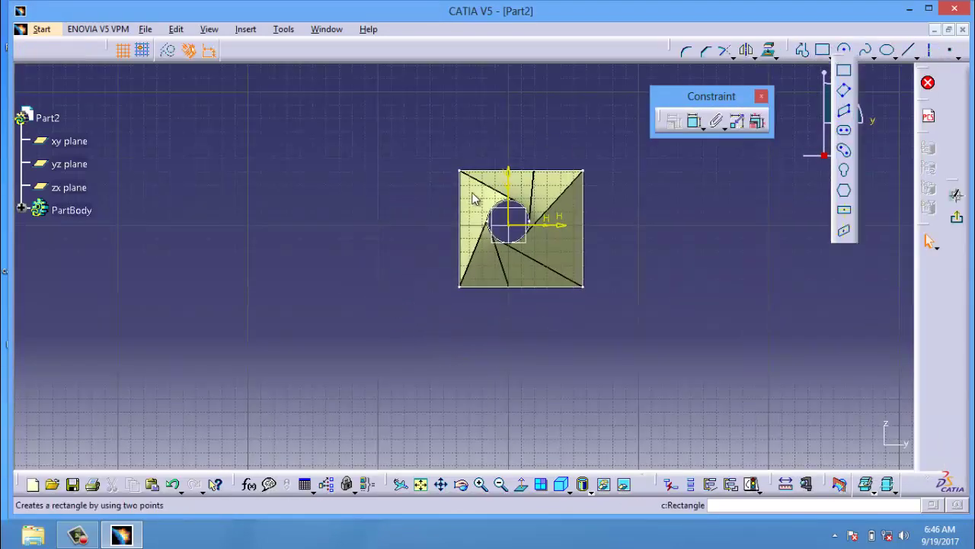
click(445, 160)
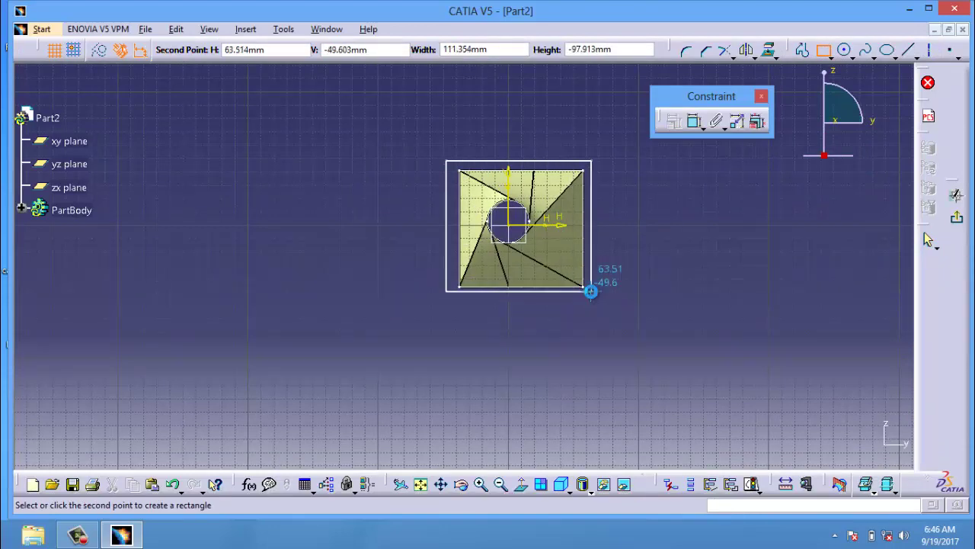
click(585, 289)
click(956, 217)
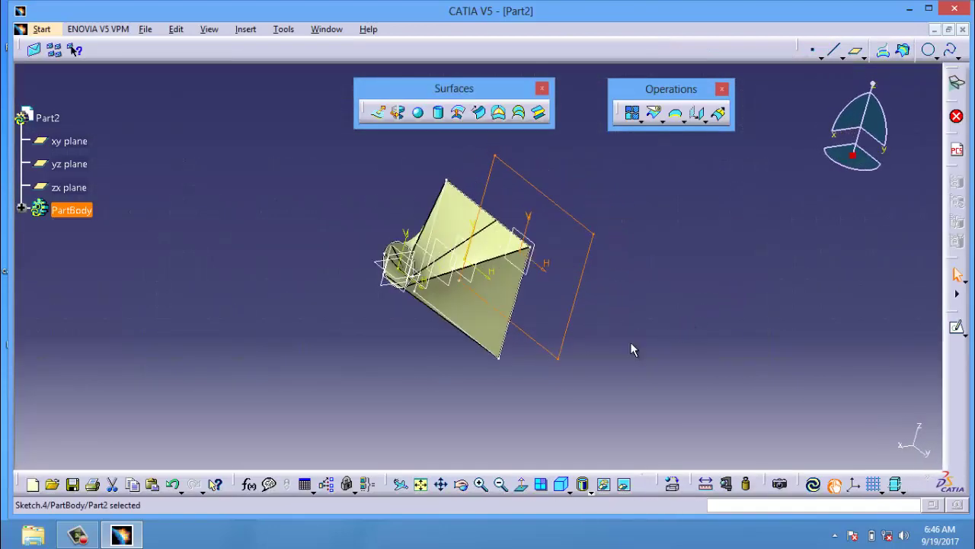
Extrude the rectangle Sketch.4 55mm into an open box surface
click(379, 113)
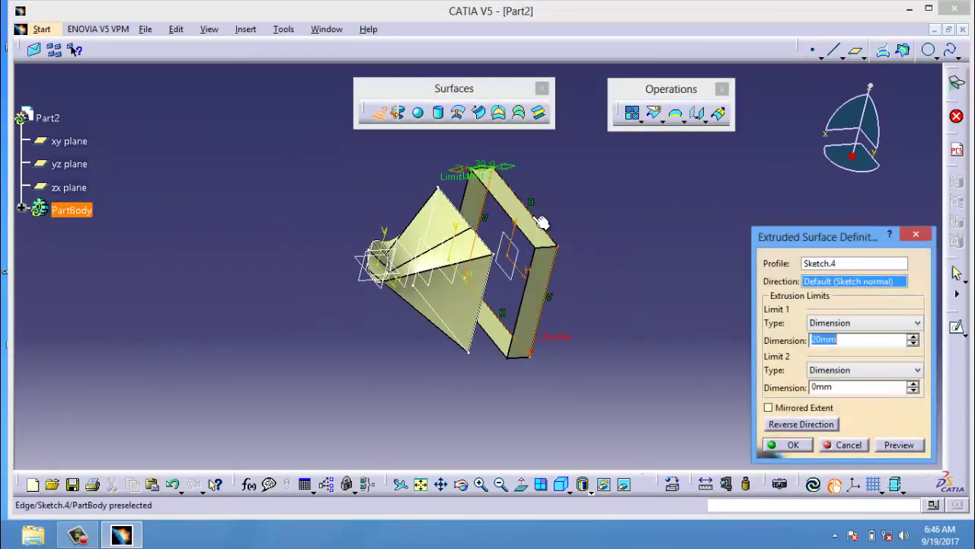
double_click(824, 338)
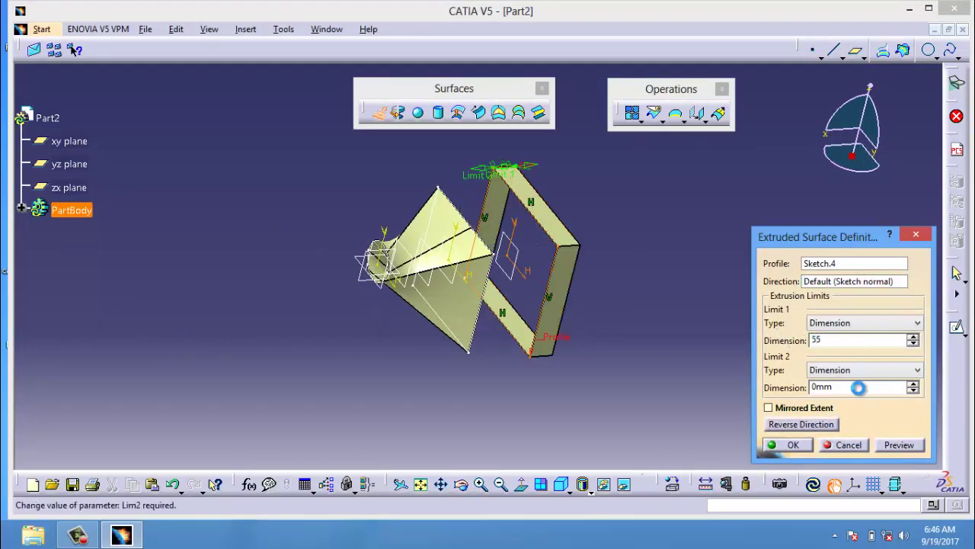
click(793, 445)
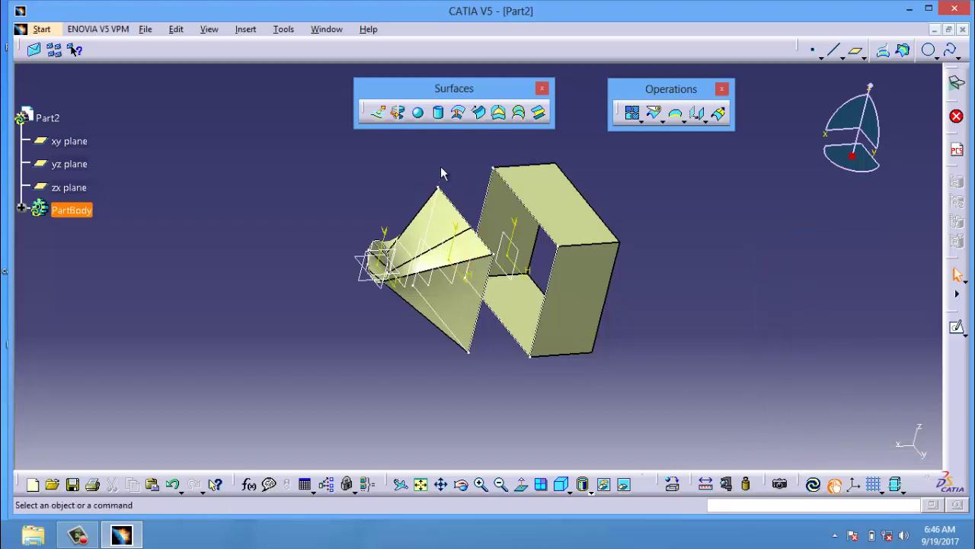
Blend between the square Sketch.3 and the rectangle Sketch.4
click(539, 112)
click(457, 207)
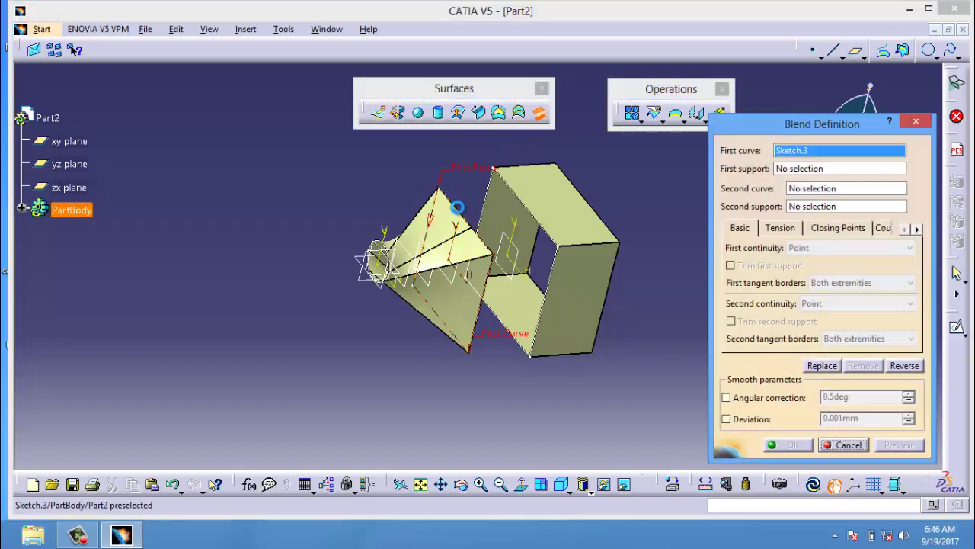
click(530, 204)
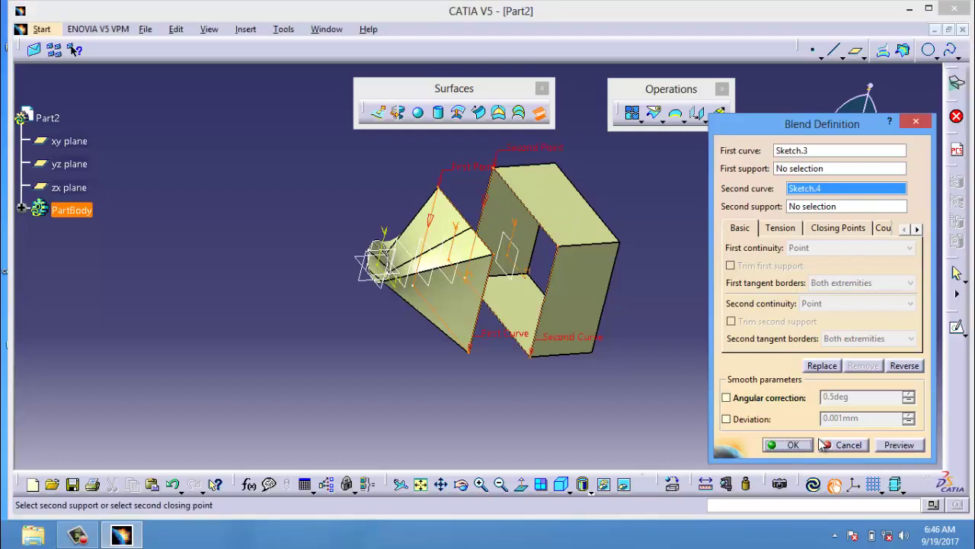
click(797, 445)
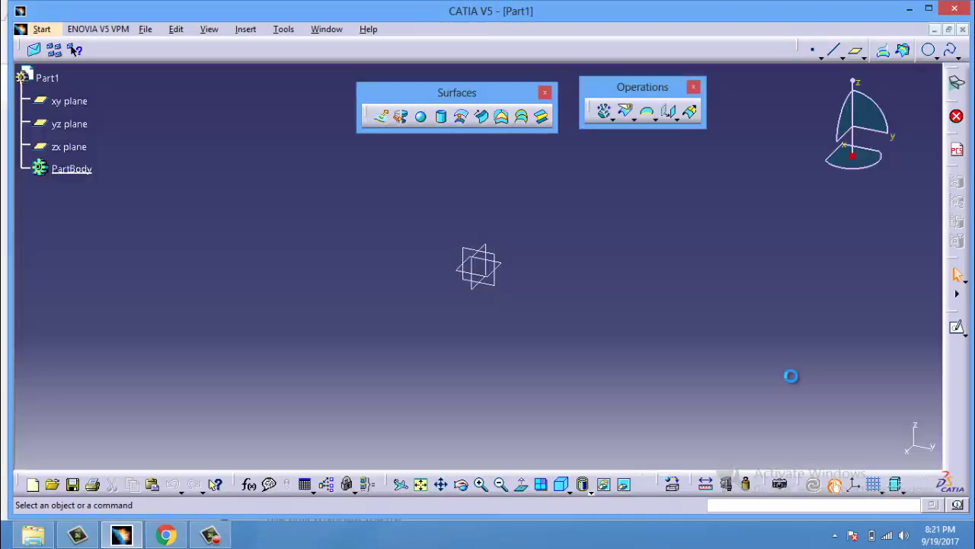
Tear off the Join-Healing toolbar and start a sketch on Part1's yz plane
click(612, 119)
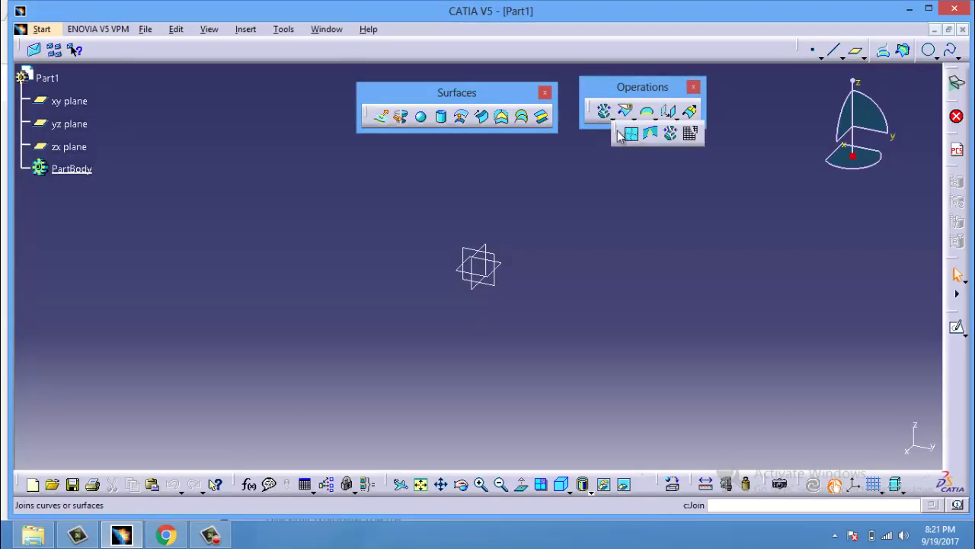
mouse_move(620, 134)
mouse_down()
mouse_move(601, 185)
mouse_move(615, 187)
mouse_up()
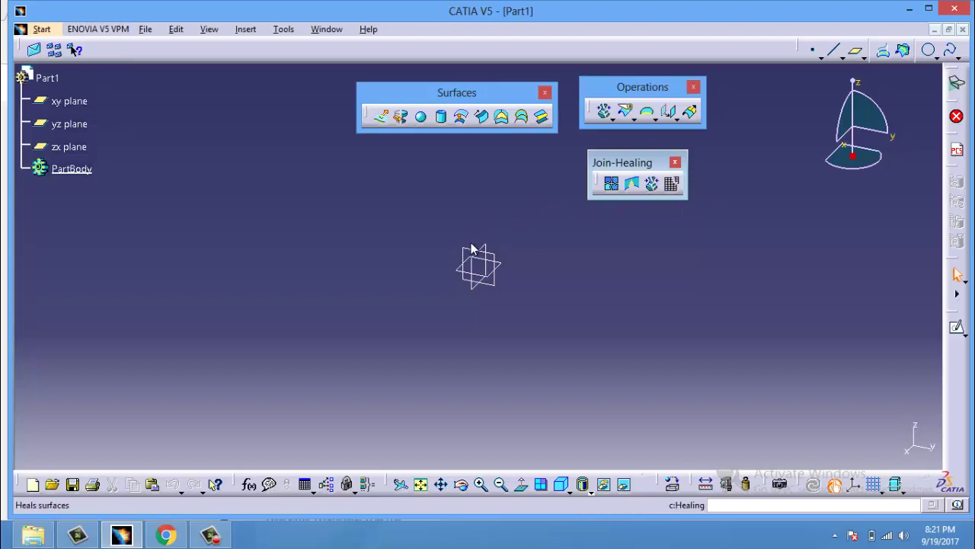
click(475, 266)
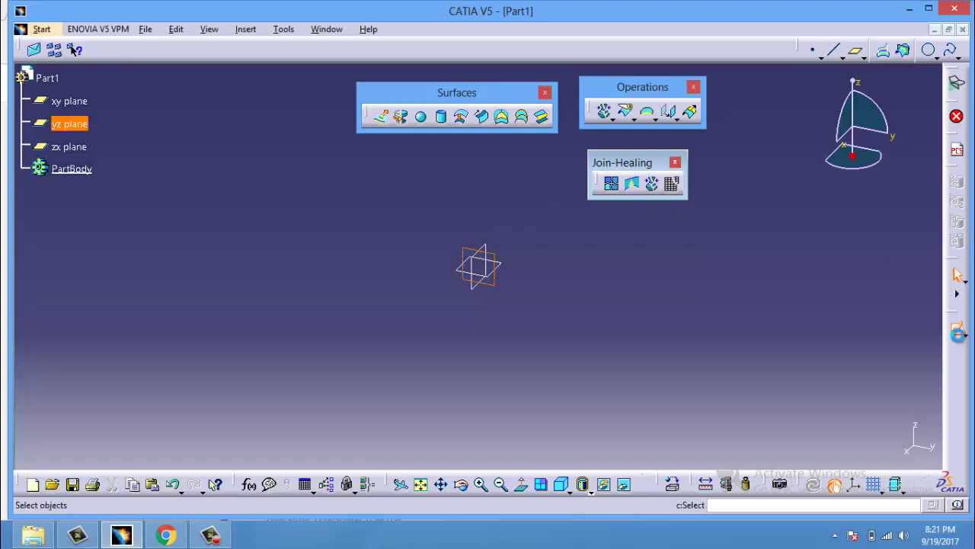
click(958, 333)
click(803, 49)
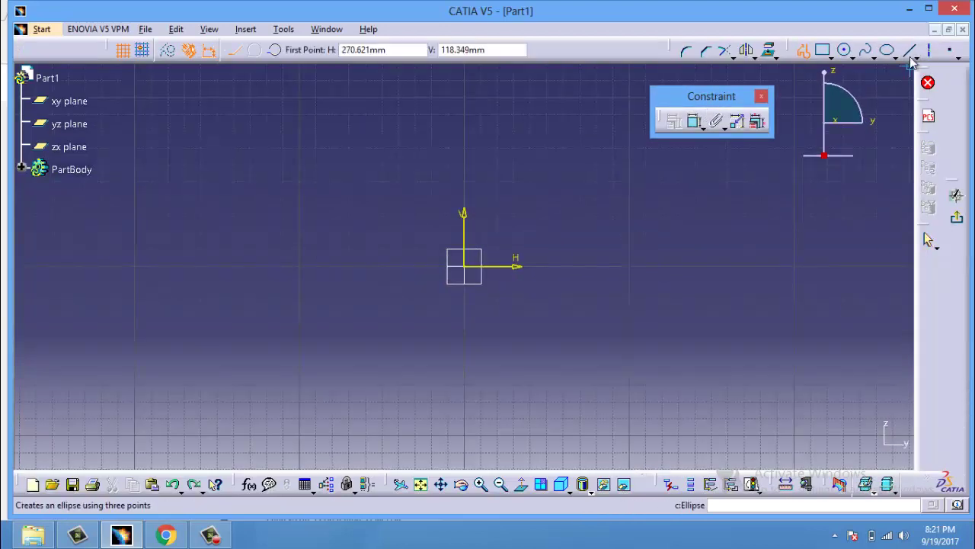
Draw a spline arching up from lower left to points right of the origin
click(866, 50)
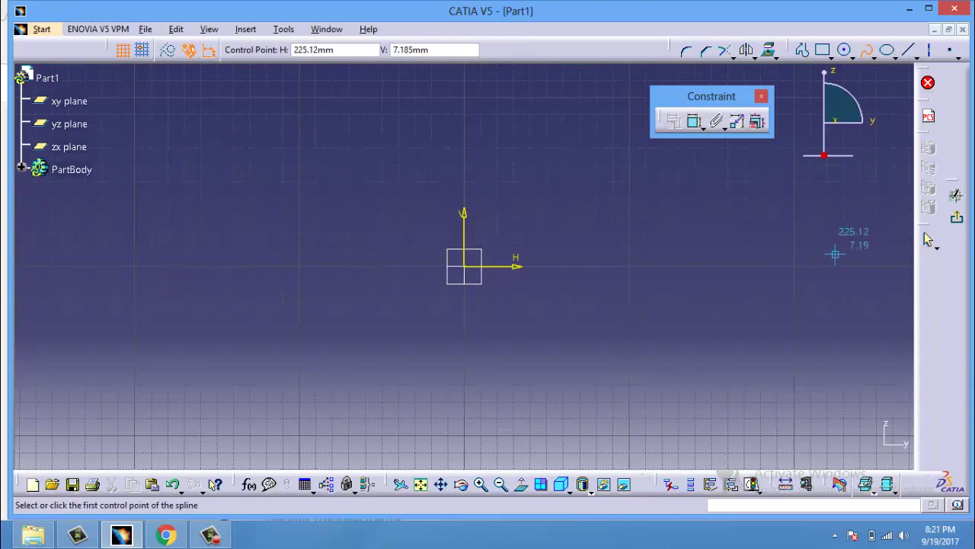
click(291, 303)
click(398, 230)
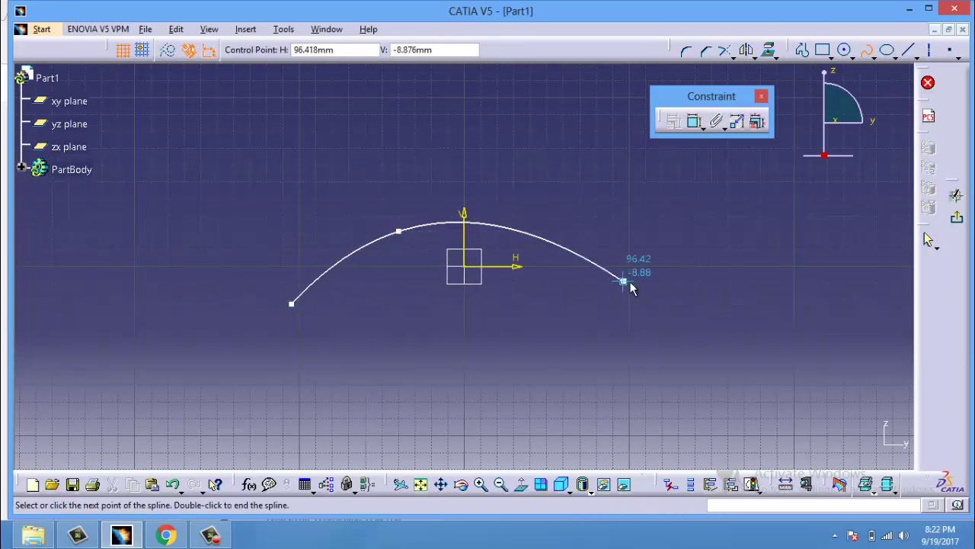
click(623, 282)
click(676, 270)
right_click(707, 266)
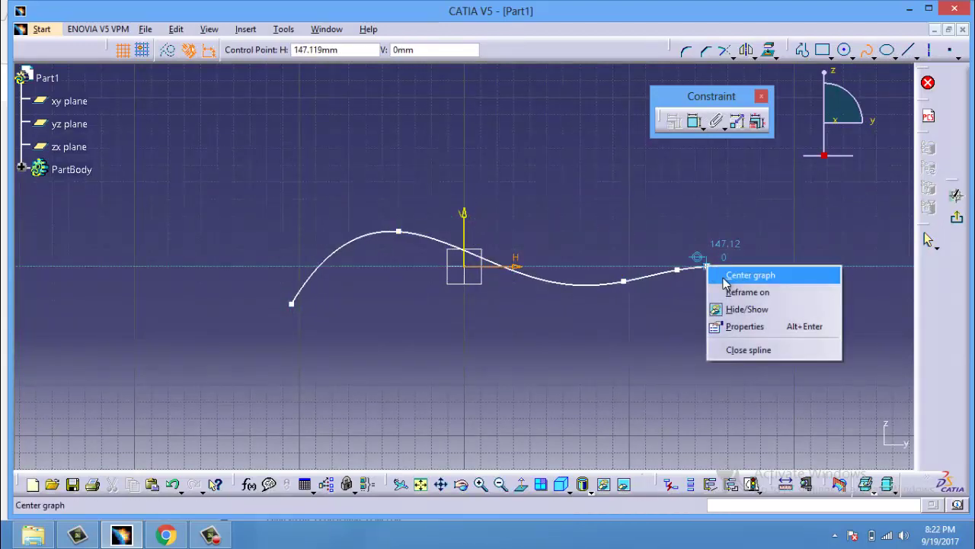
key(Escape)
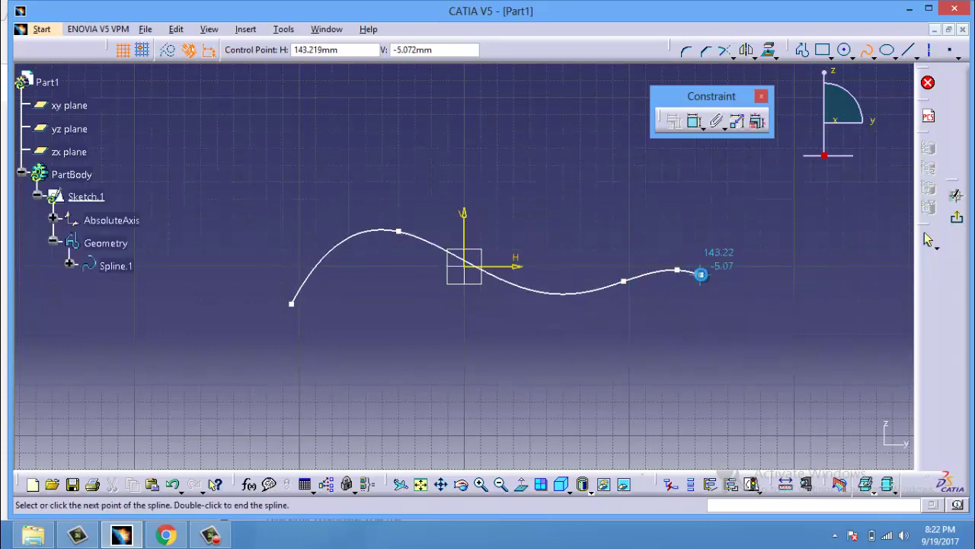
key(Escape)
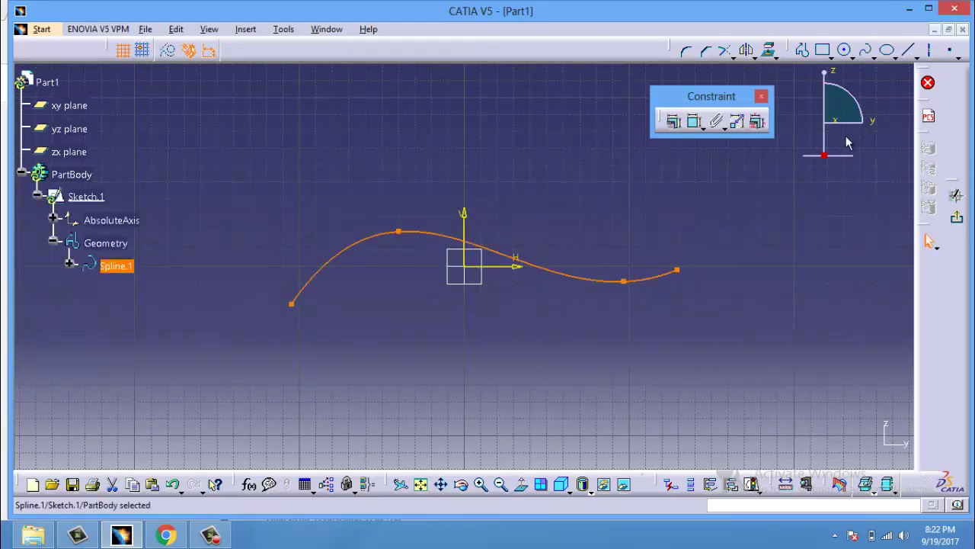
Draw a second spline continuing to the right of the first one
click(866, 50)
click(702, 268)
click(805, 270)
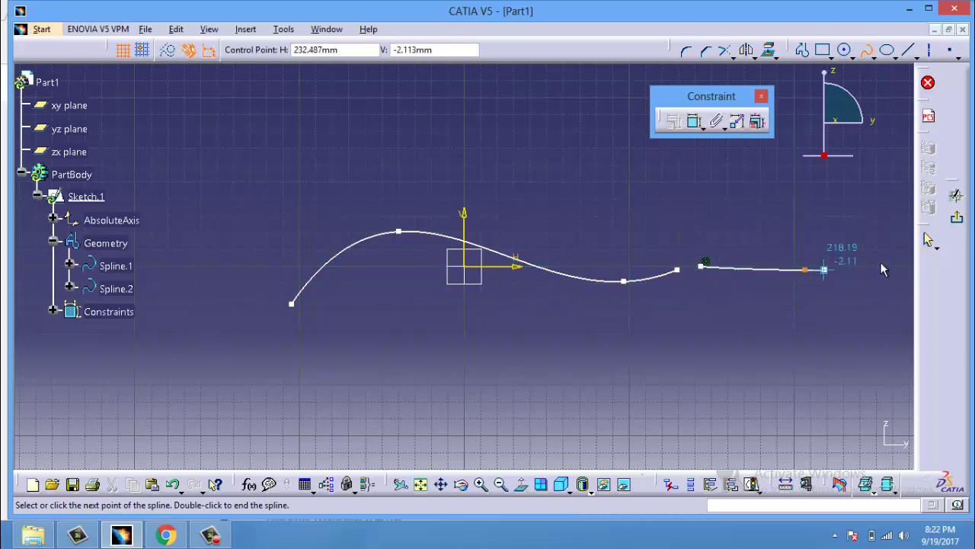
click(890, 215)
click(892, 266)
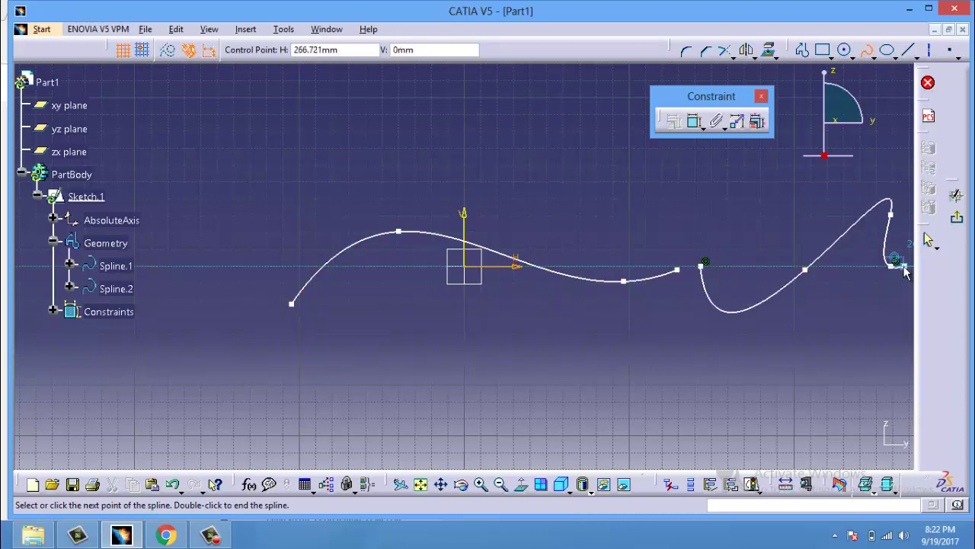
double_click(907, 273)
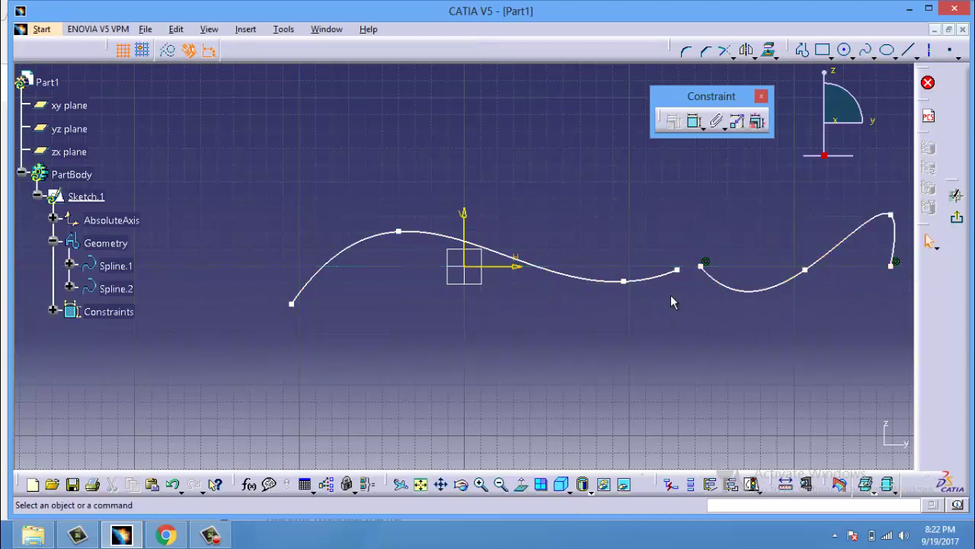
Constrain the gap between the two spline ends to 0.1 mm and exit the sketch
click(694, 123)
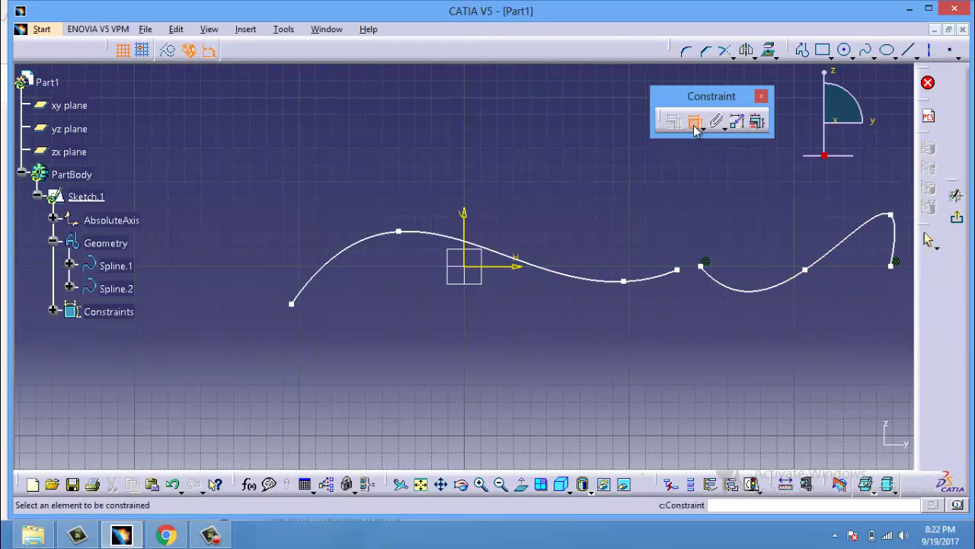
click(677, 271)
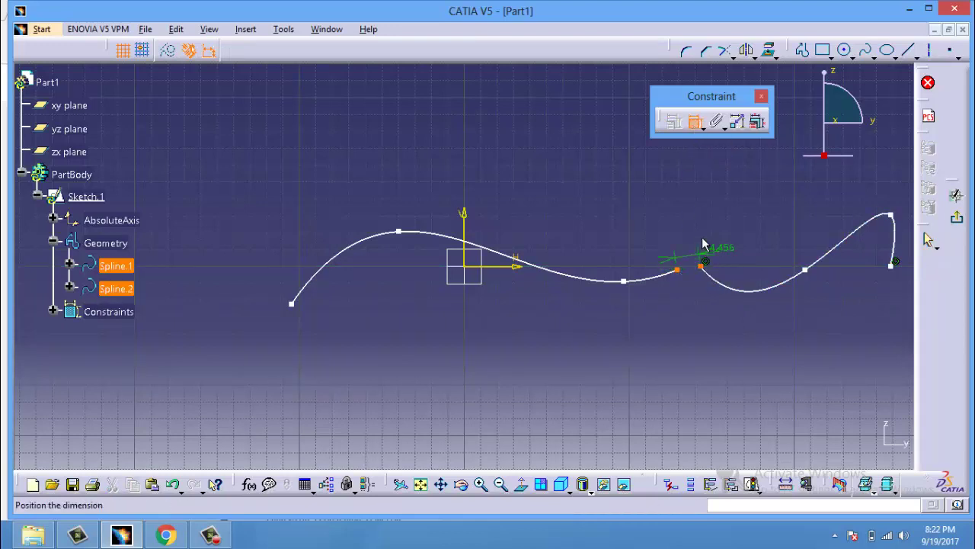
click(705, 226)
double_click(692, 220)
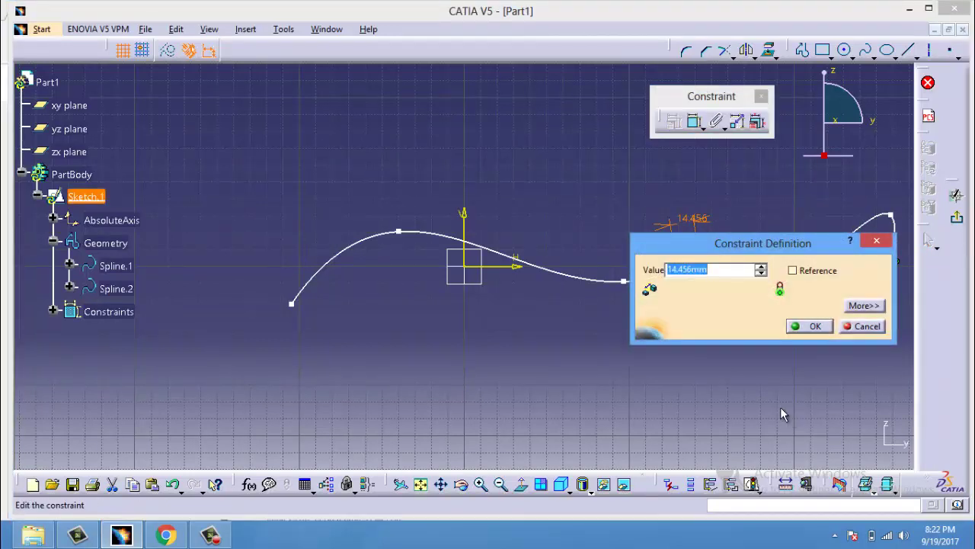
text(.1)
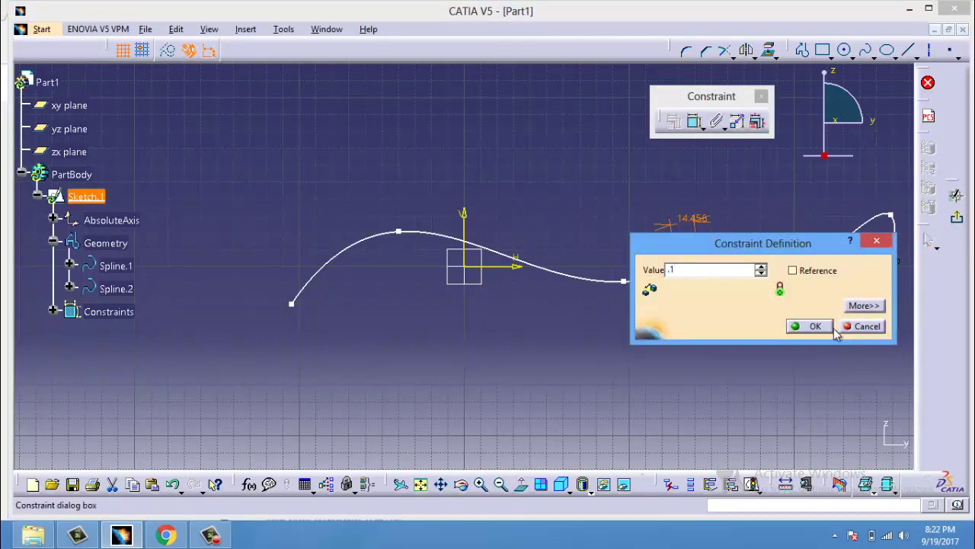
click(810, 327)
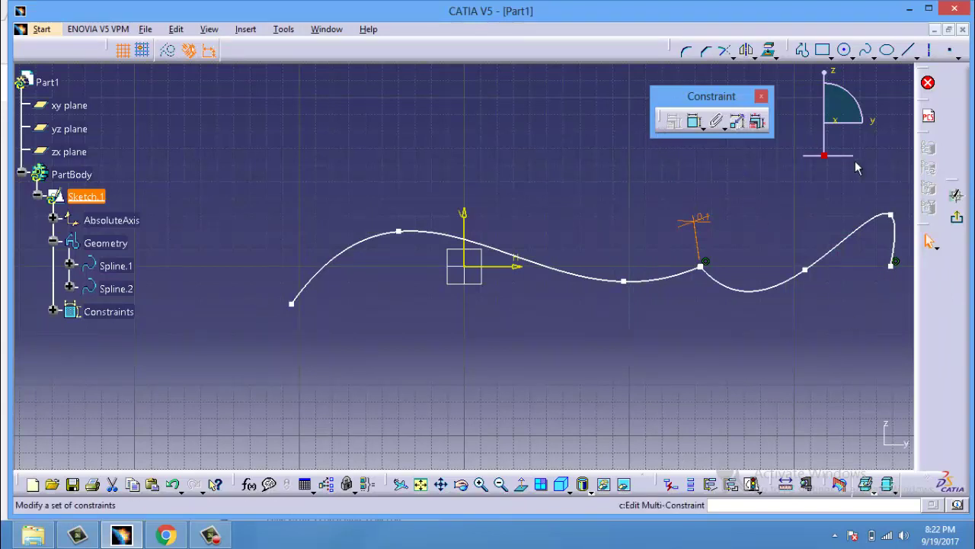
click(957, 217)
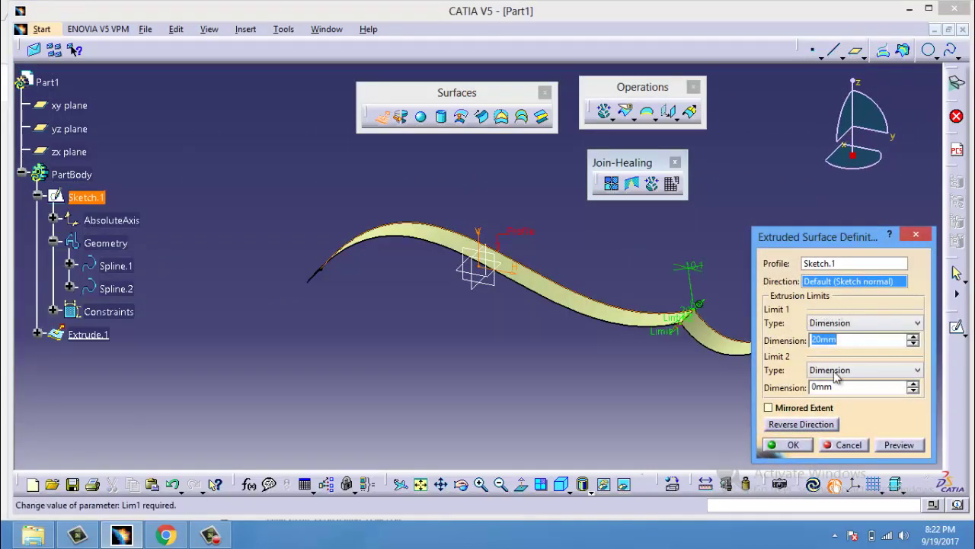
Extrude the two-spline sketch 60 mm and accept the two-disconnected-pieces result
click(913, 336)
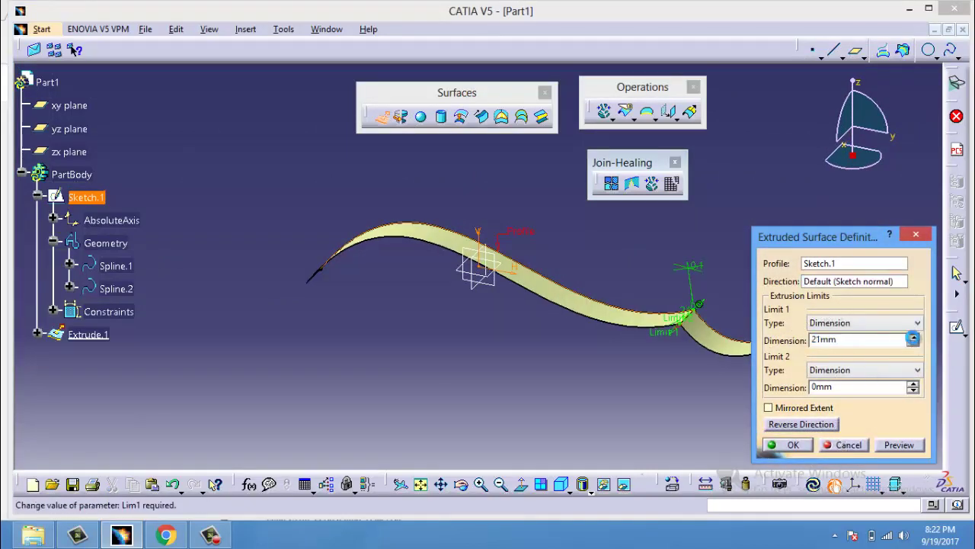
click(846, 342)
text(60)
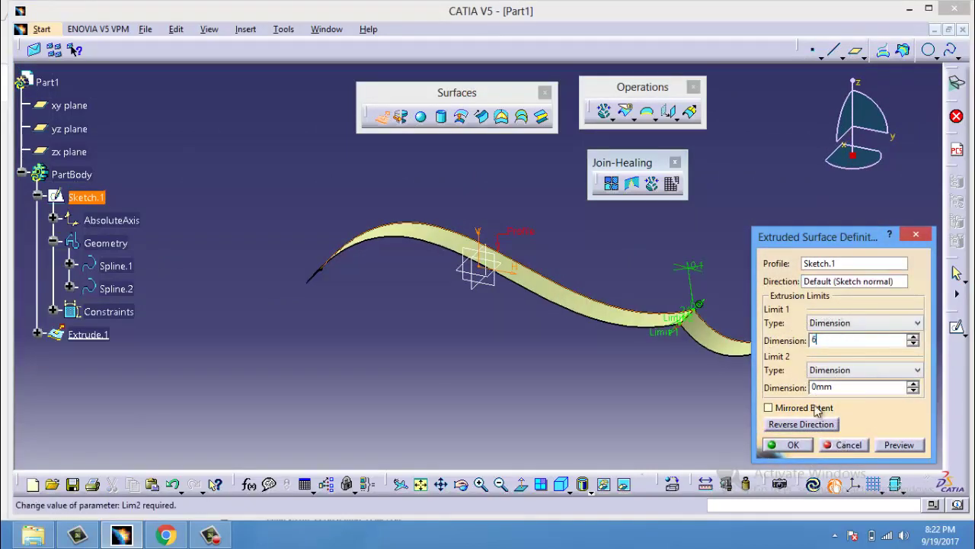
click(791, 445)
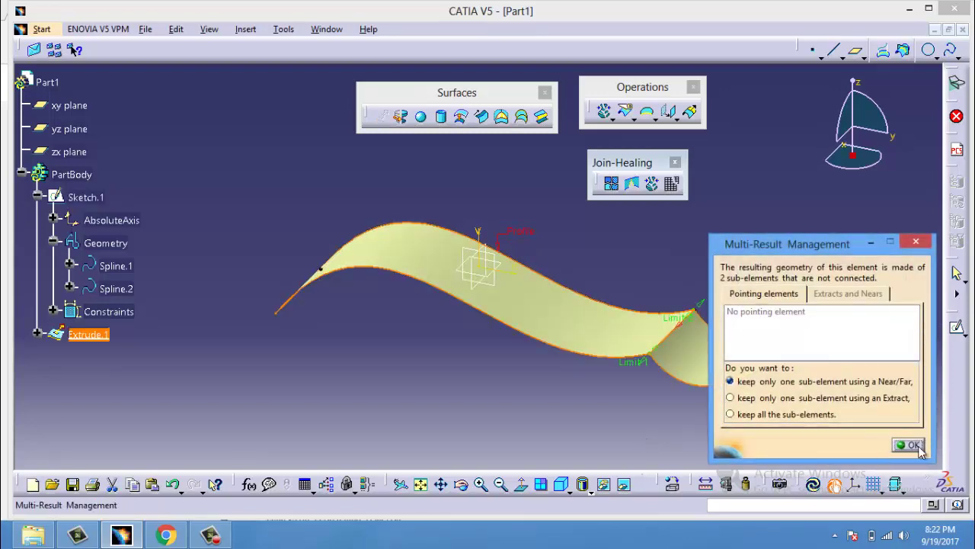
click(911, 445)
Cancel the Near definition and zoom in on the narrow gap between the two Extrude.1 pieces
click(849, 447)
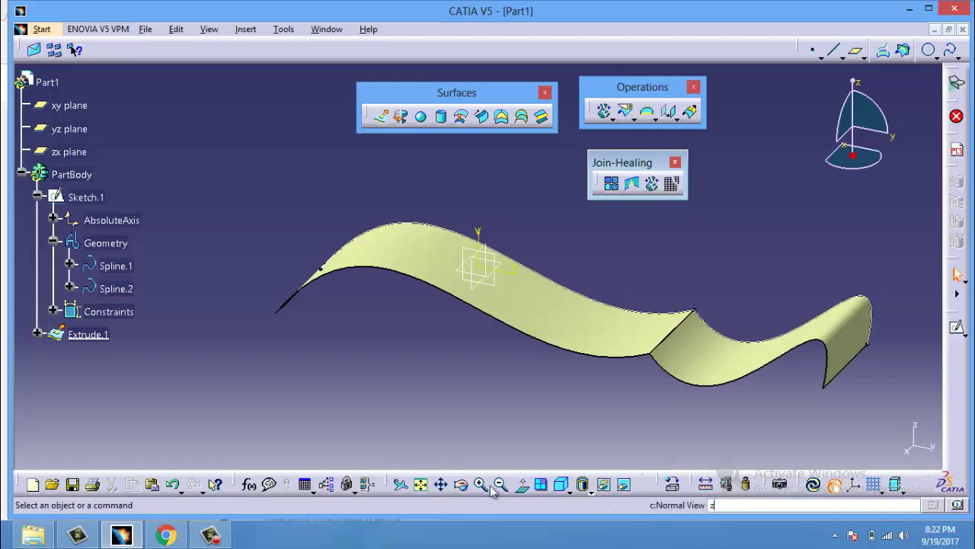
middle_drag(755, 426, 441, 318)
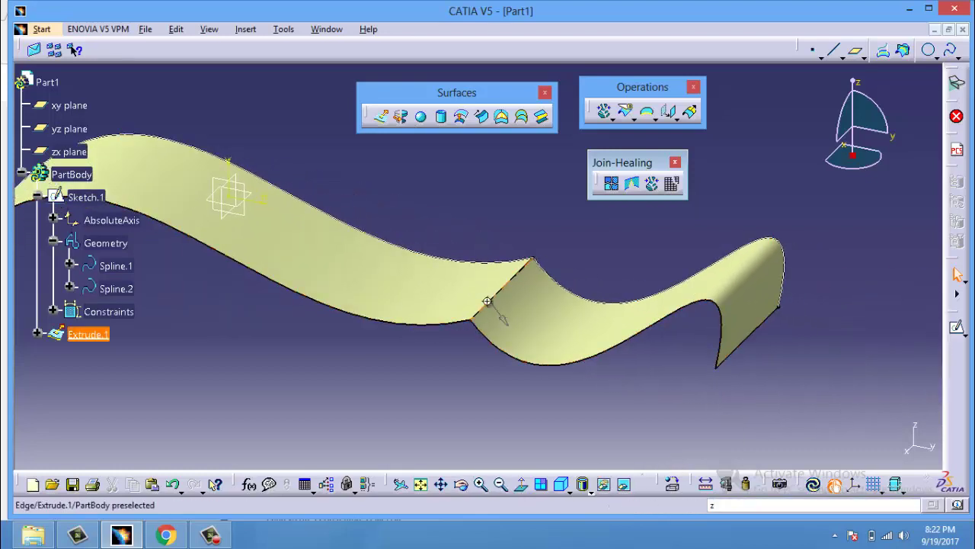
middle_drag(499, 297, 514, 210)
middle_drag(603, 322, 431, 151)
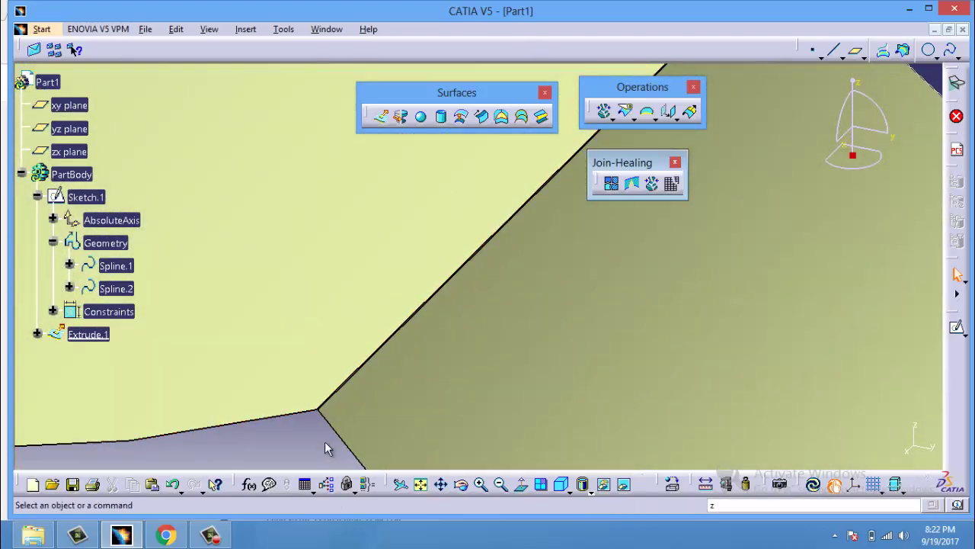
right_click(374, 361)
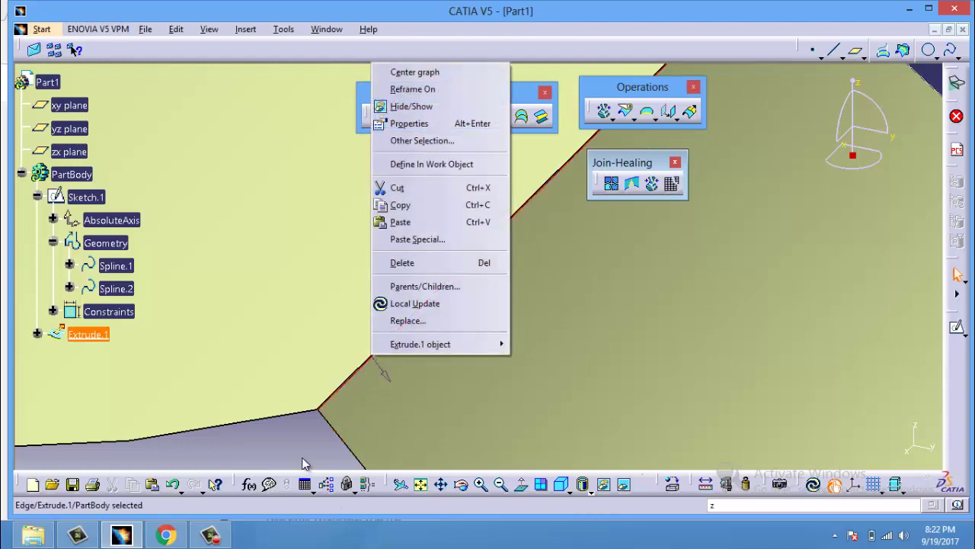
key(Escape)
middle_drag(396, 383, 571, 327)
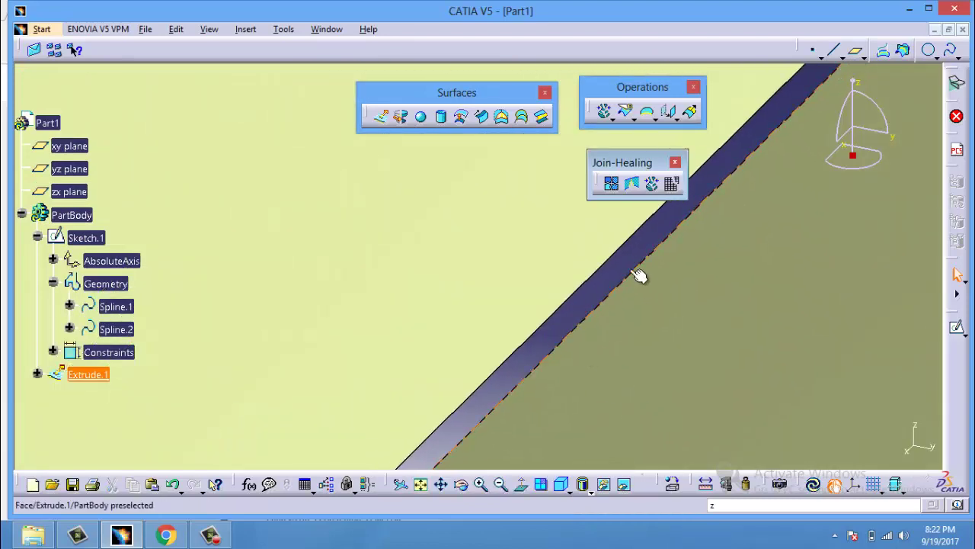
Join Extrude.1 into one surface with a 0.1mm merging distance, clearing the non-connex errors
click(614, 187)
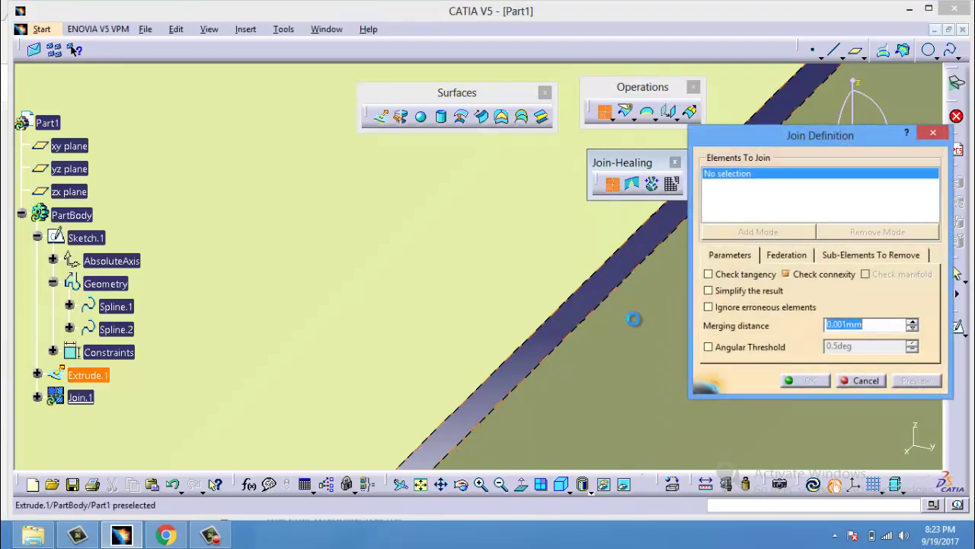
click(634, 319)
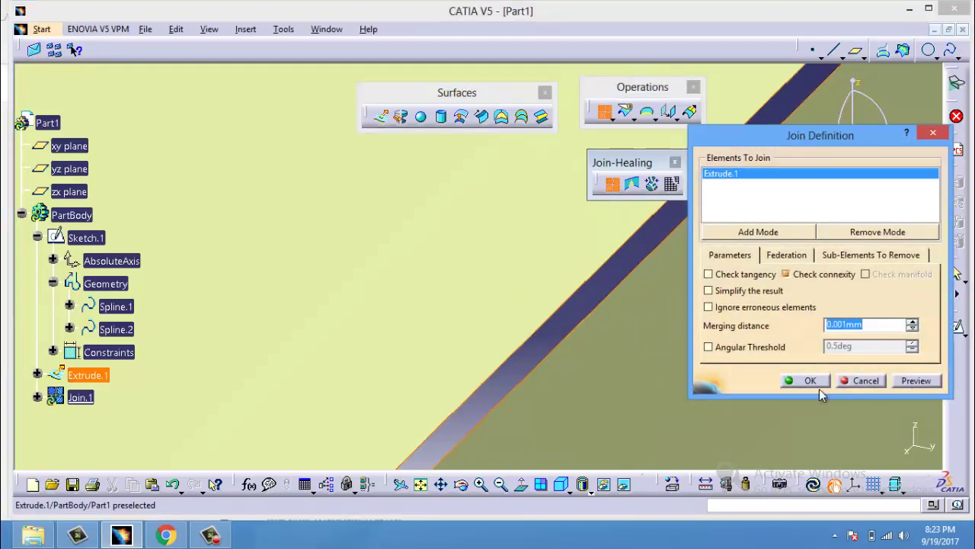
click(917, 387)
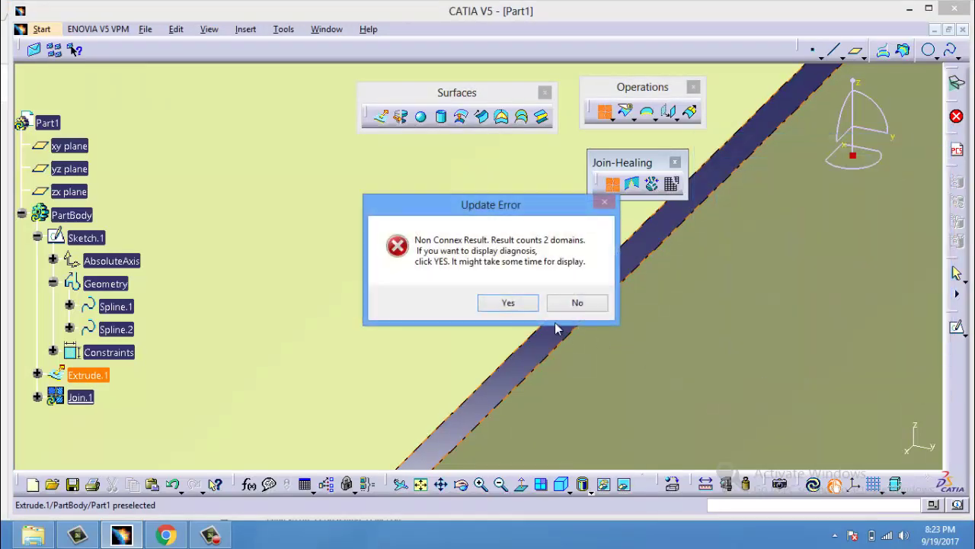
click(563, 303)
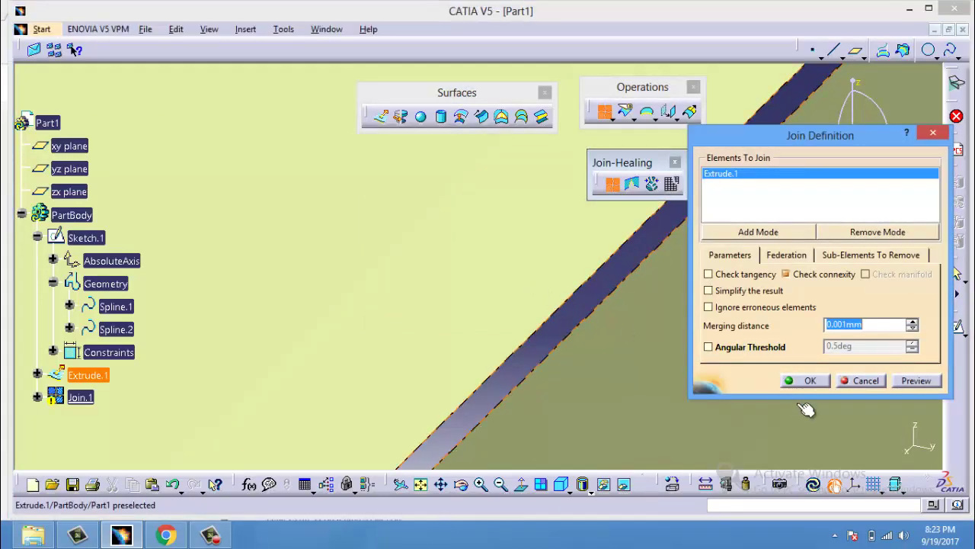
click(918, 383)
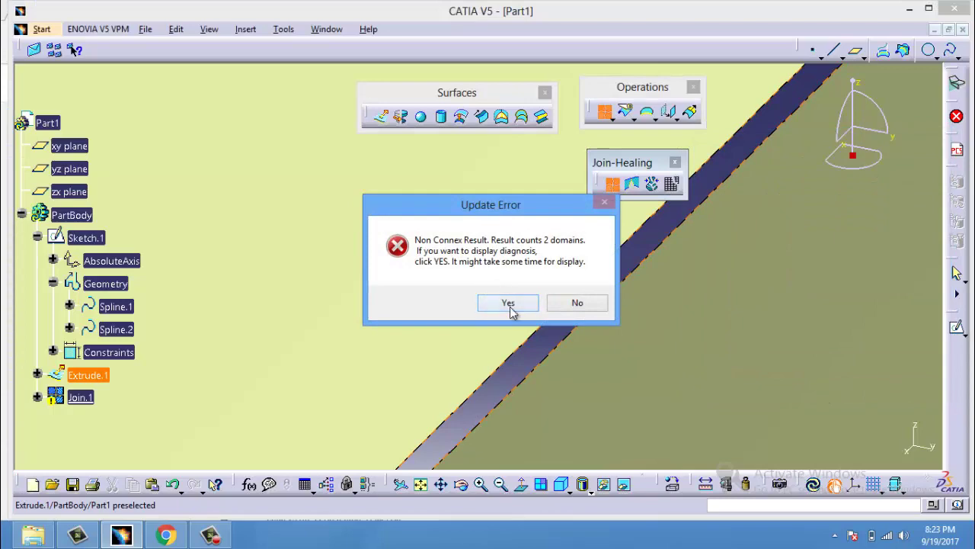
click(508, 304)
click(806, 381)
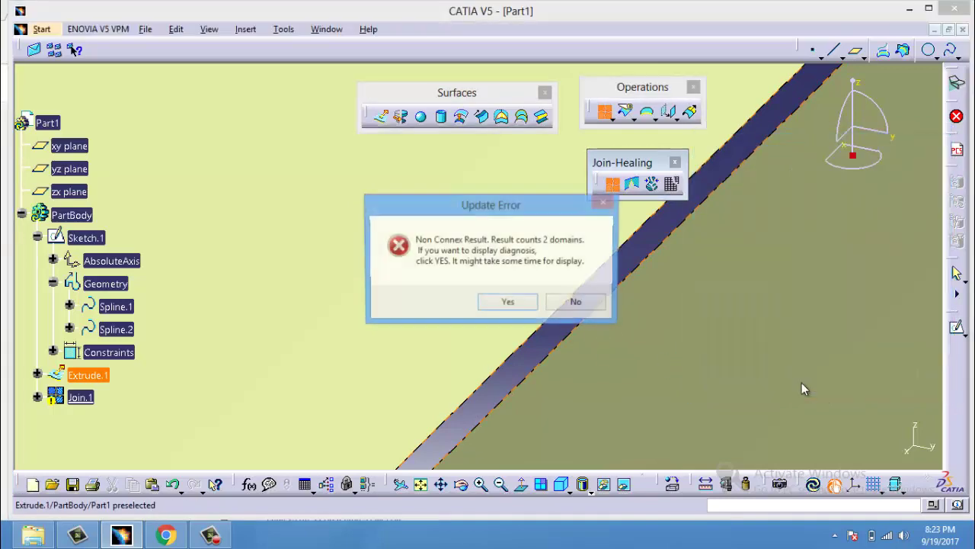
click(580, 305)
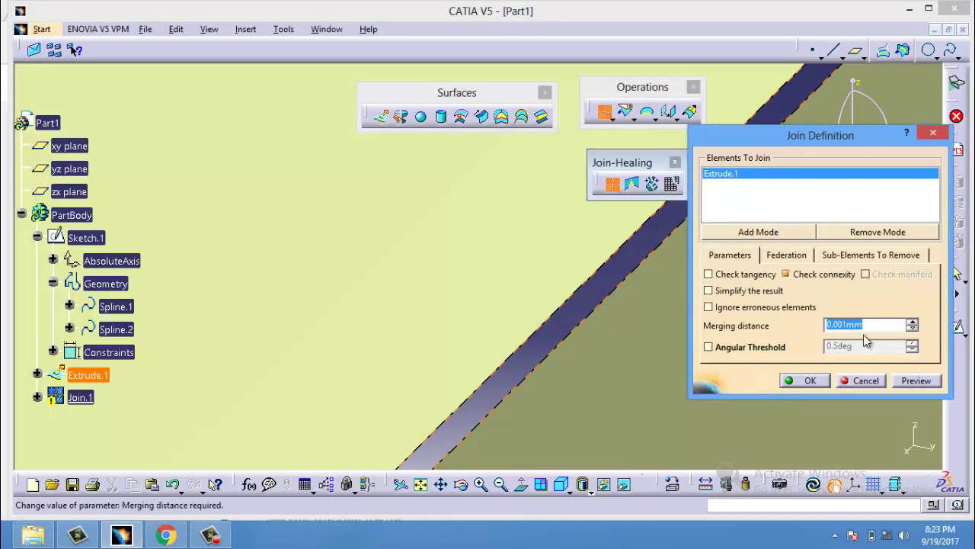
text(.1)
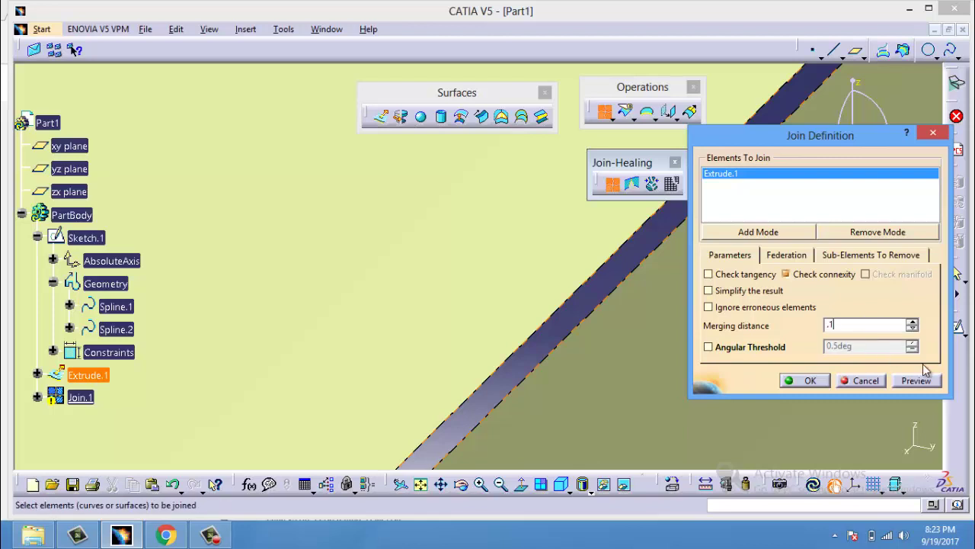
click(916, 380)
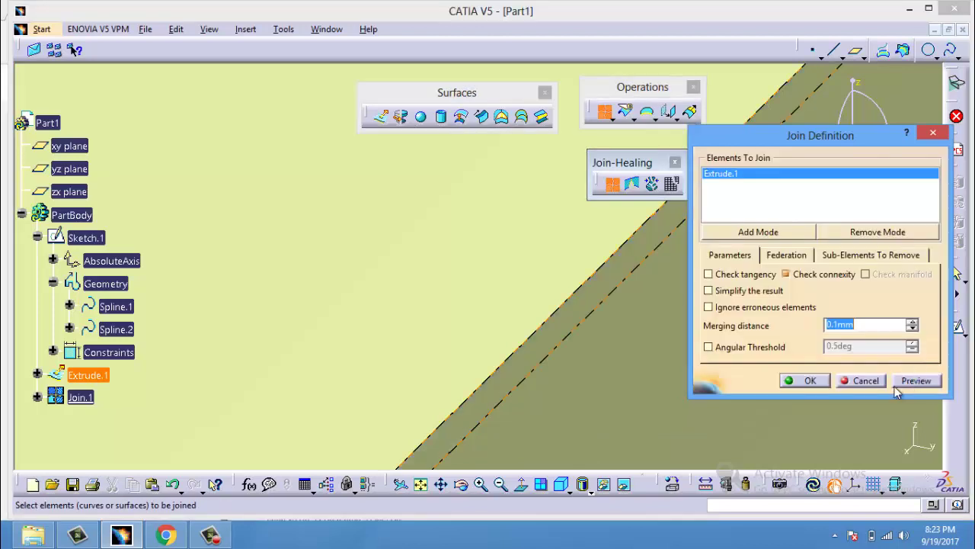
click(817, 381)
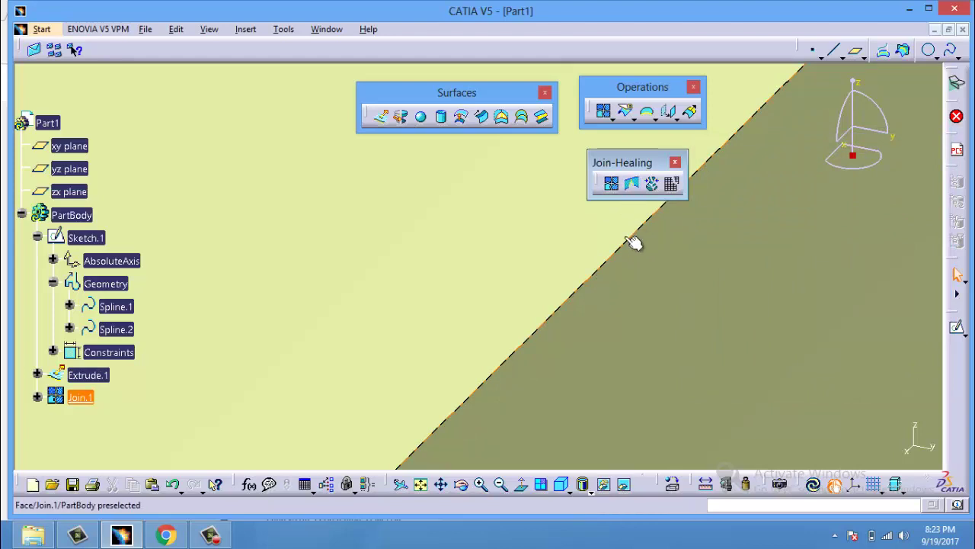
Create a Healing of the extruded surface with a 0.9mm merging distance
click(633, 185)
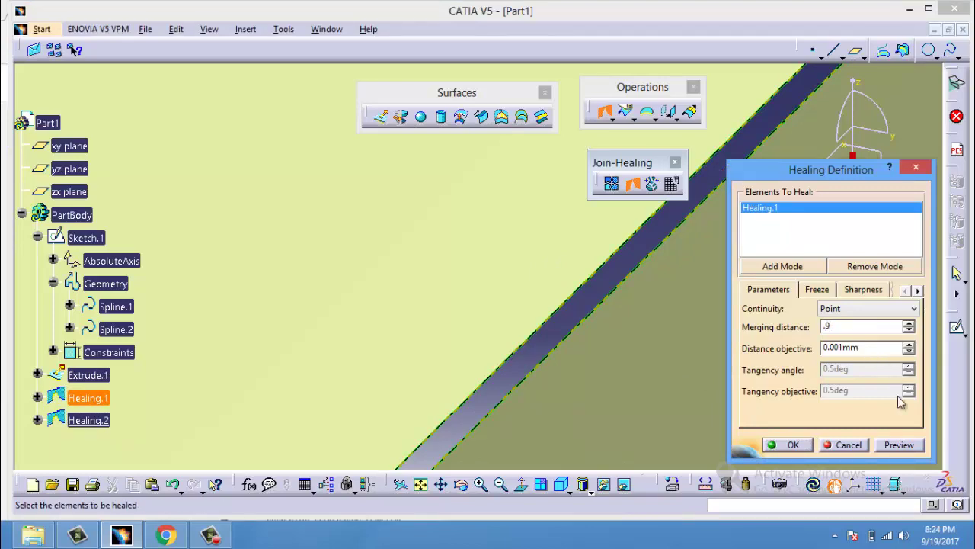
click(899, 445)
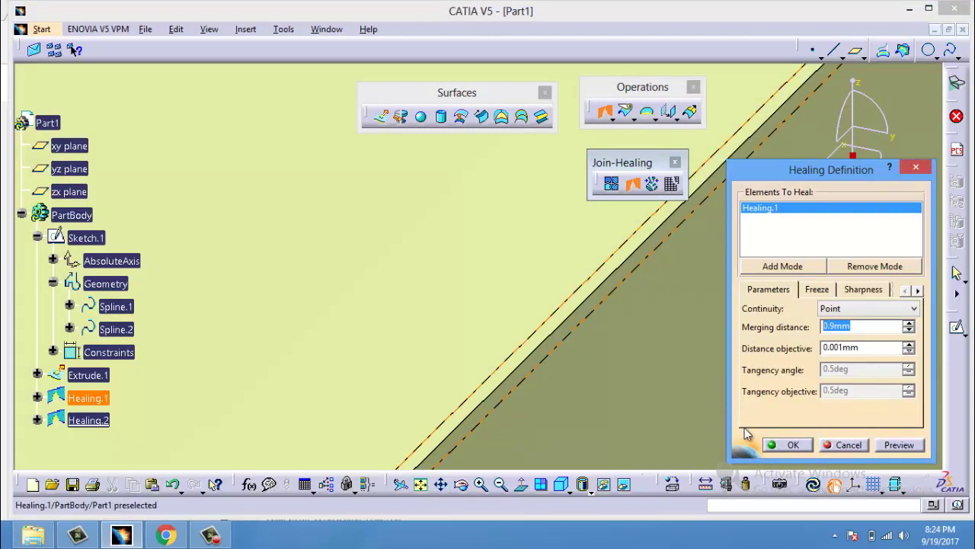
click(792, 446)
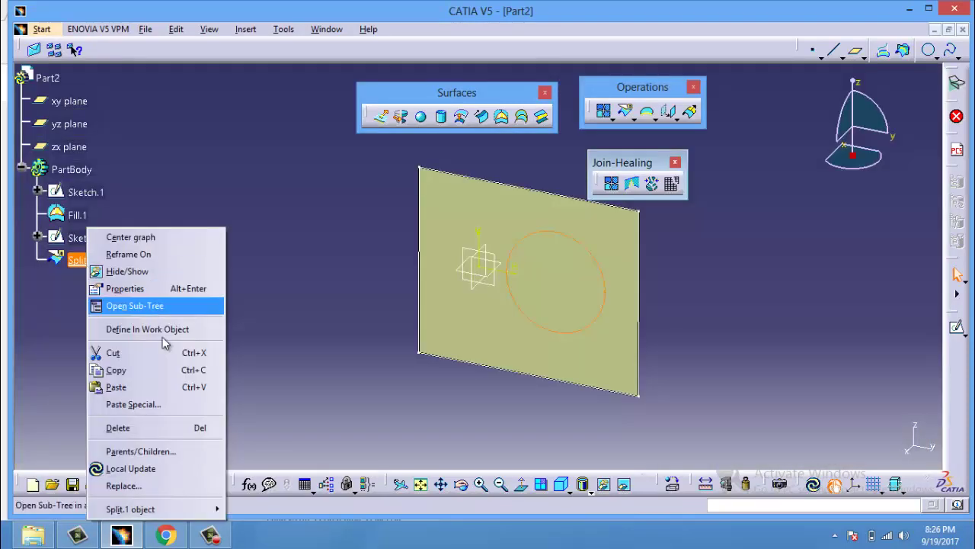
Delete Split.1, then split Fill.1 with the circle Sketch.2 to cut a round hole
click(156, 429)
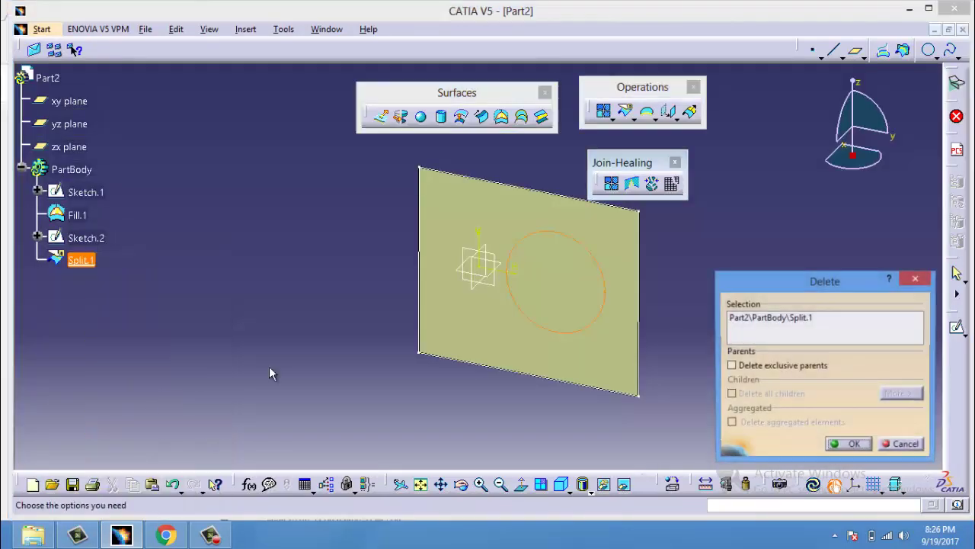
click(849, 445)
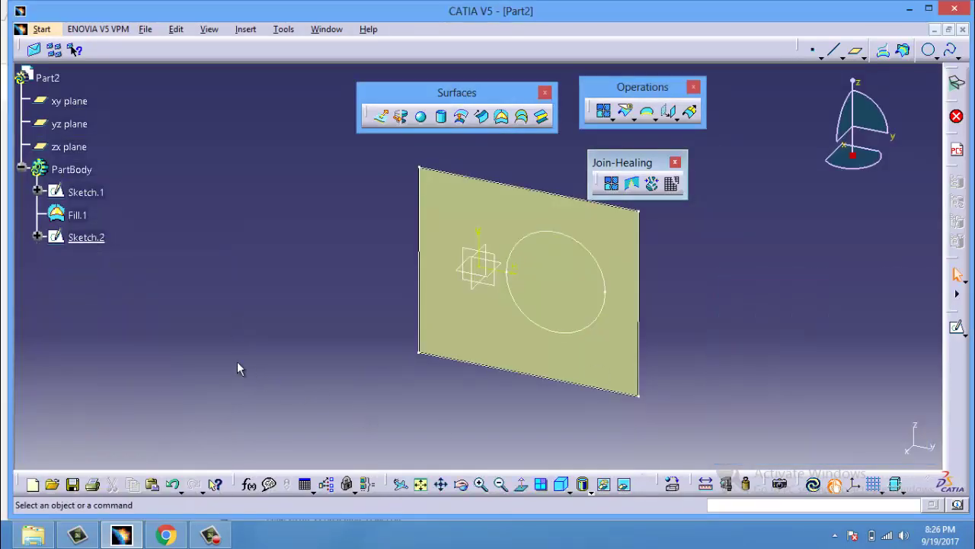
click(626, 111)
click(602, 238)
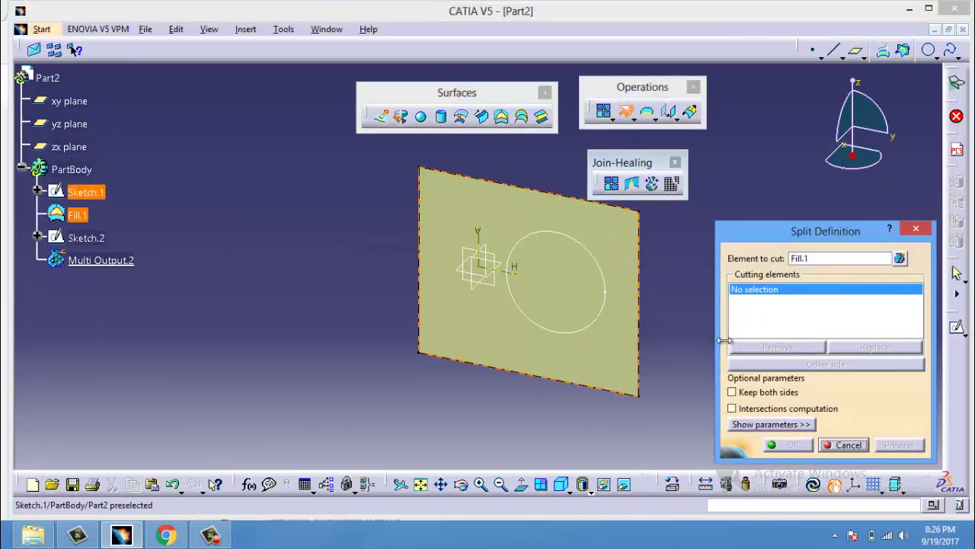
click(595, 262)
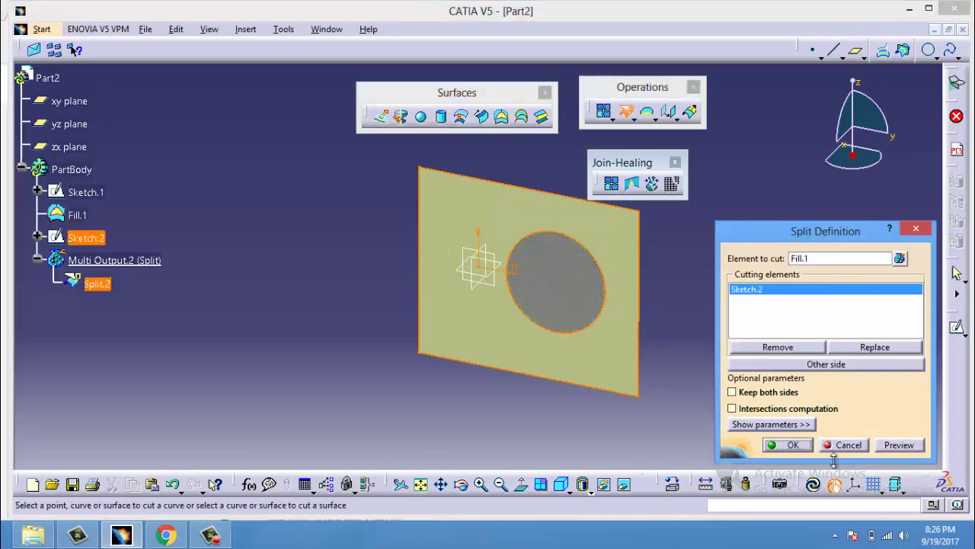
click(806, 447)
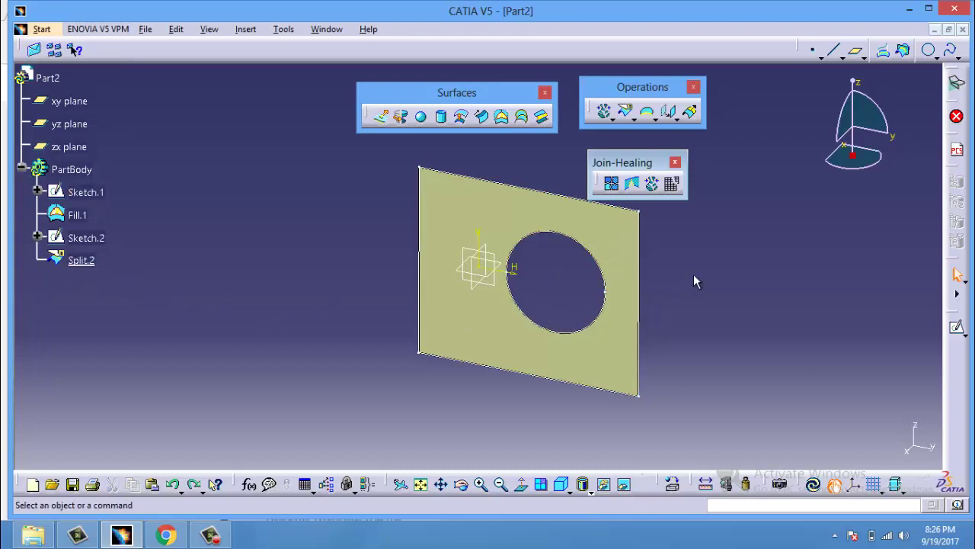
Untrim Split.2 back to the full panel, then start a sketch on the yz plane
click(653, 185)
click(621, 228)
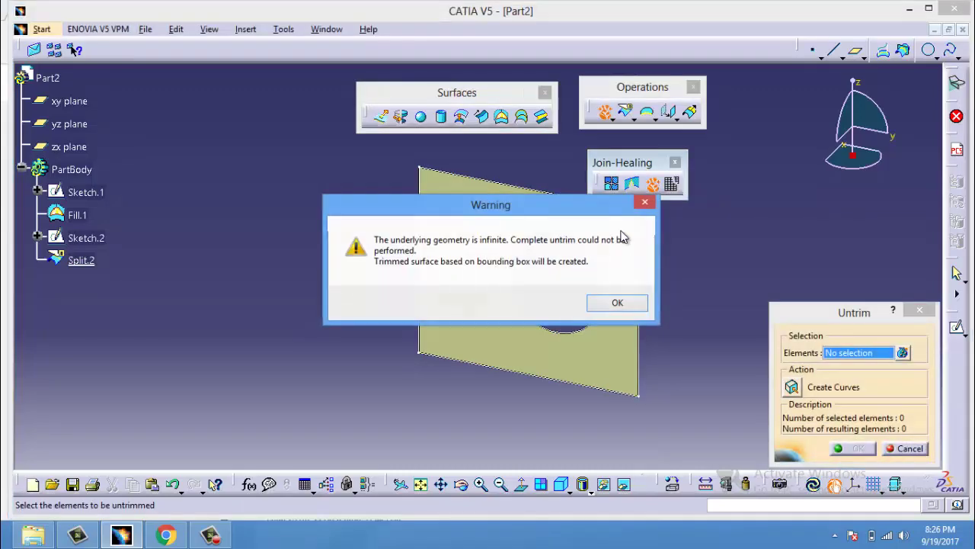
click(622, 309)
click(857, 449)
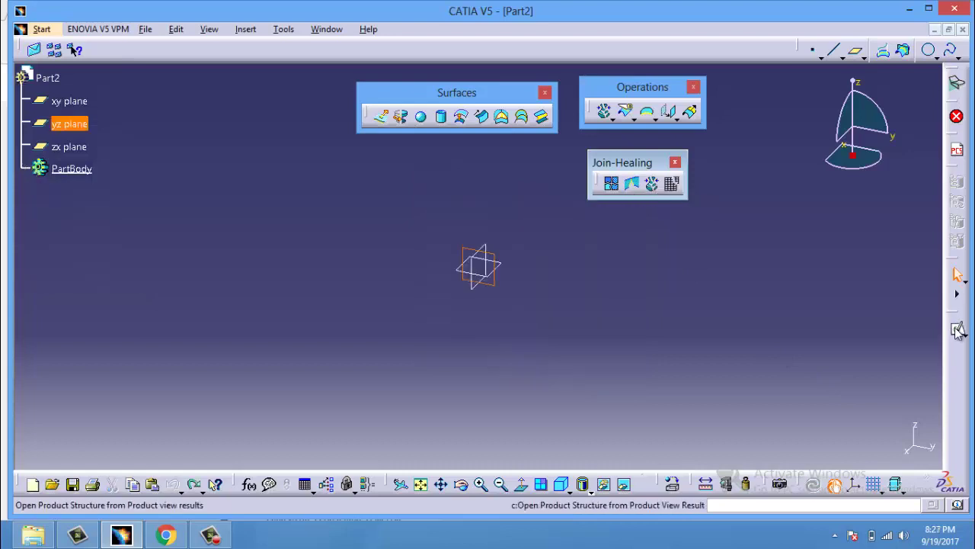
click(958, 330)
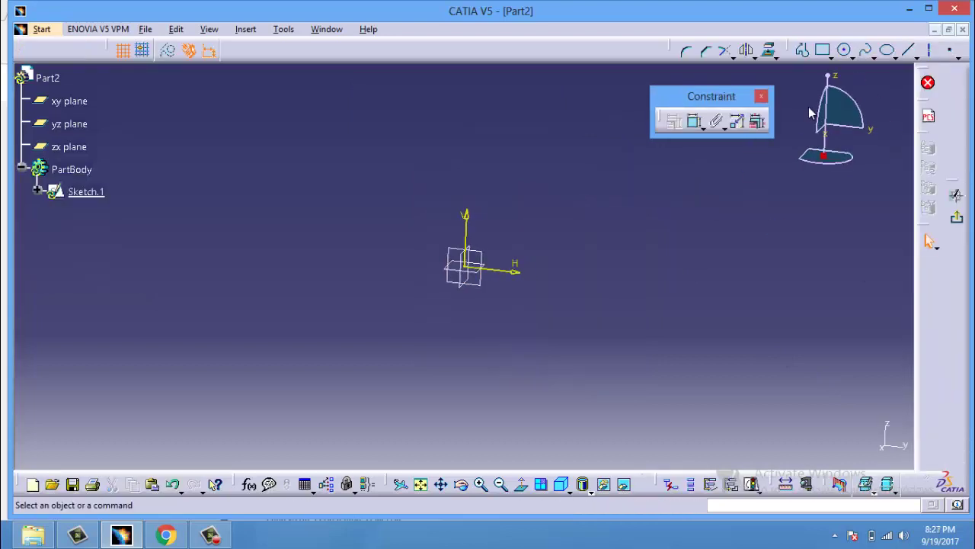
Draw a circle centred on the origin and exit the sketcher
click(846, 50)
click(464, 265)
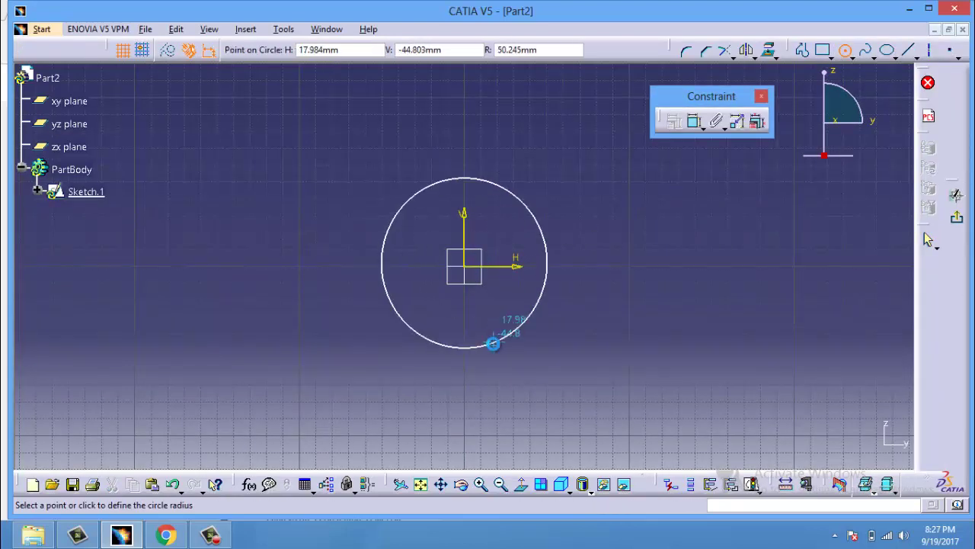
click(496, 341)
click(956, 223)
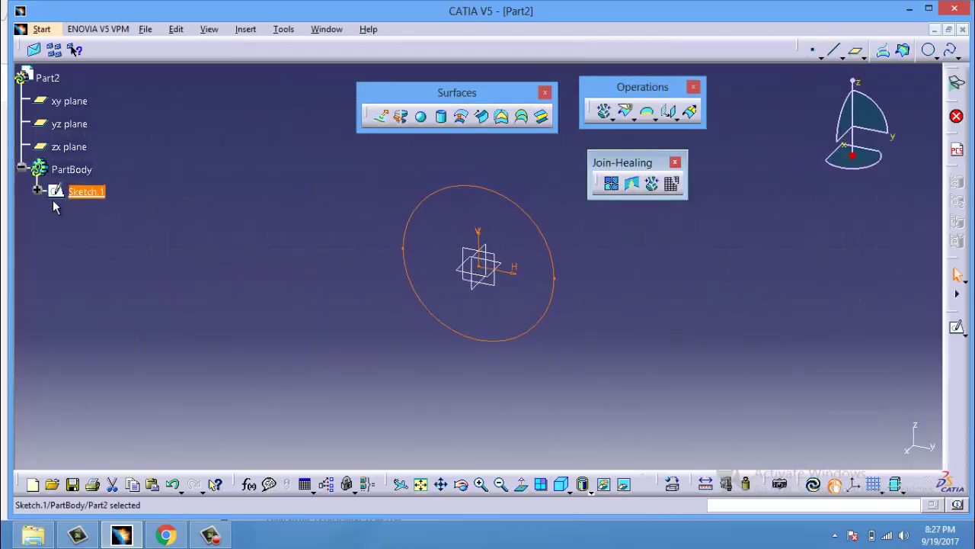
Expand Sketch.1's Geometry branch in the tree and select Circle.1
click(38, 192)
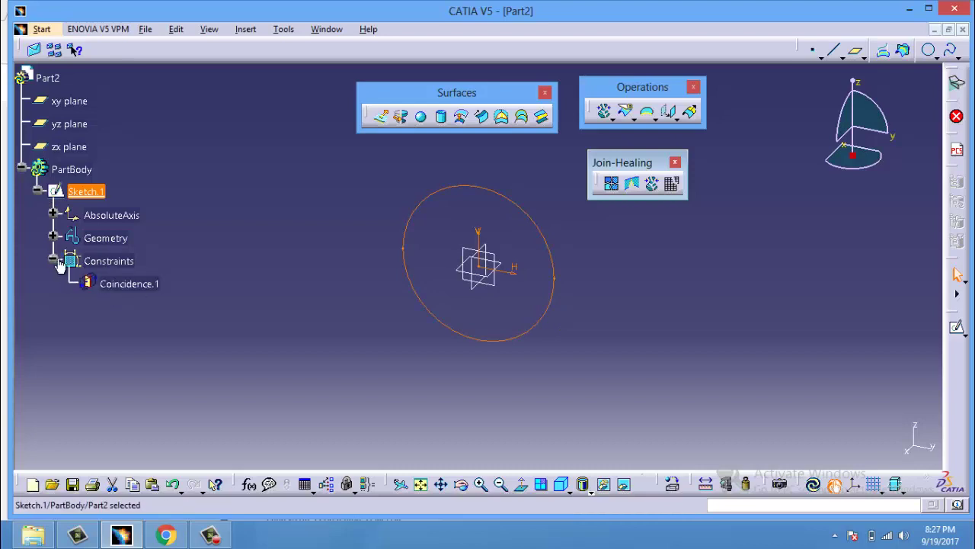
click(54, 238)
click(122, 268)
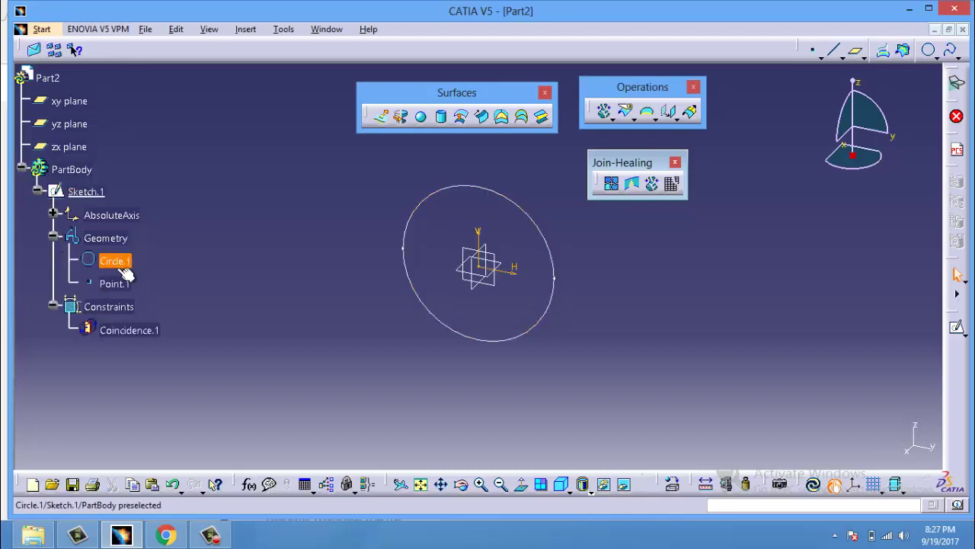
Completely disassemble the circle sketch into arcs Circle.1 and Circle.2, then right-click Circle.1
click(676, 189)
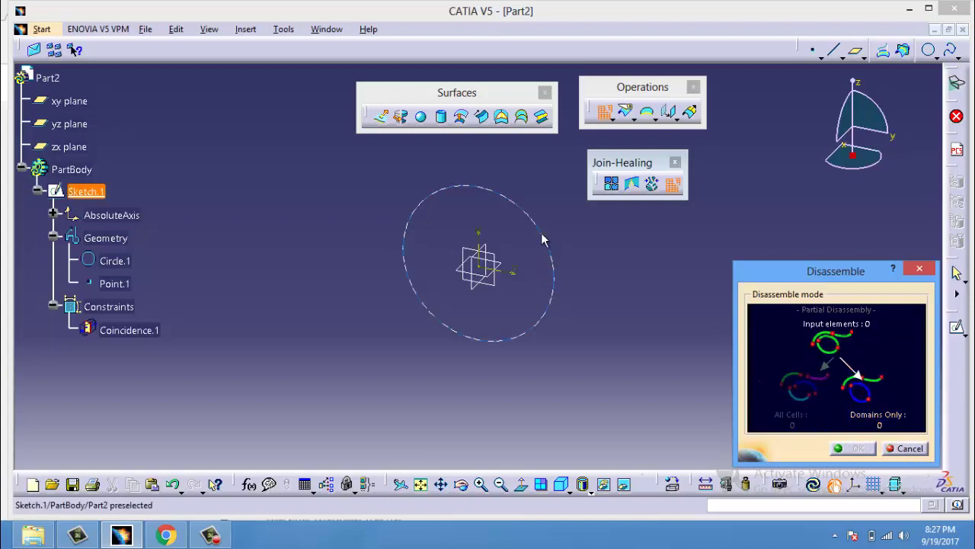
click(109, 261)
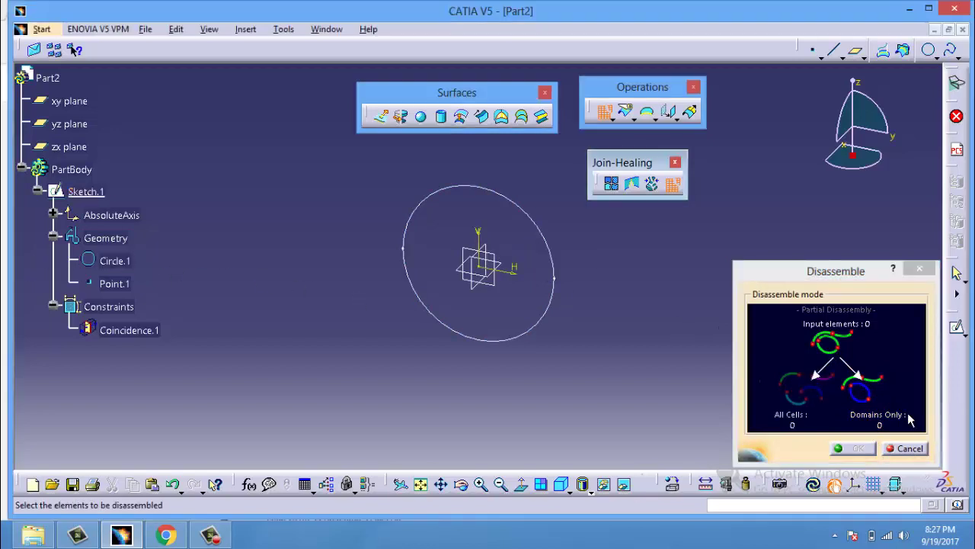
click(800, 385)
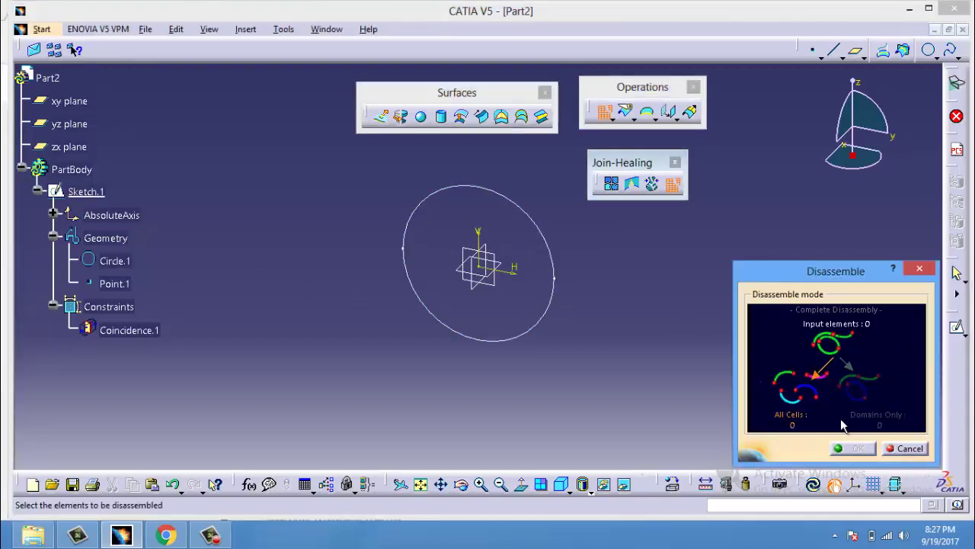
click(542, 320)
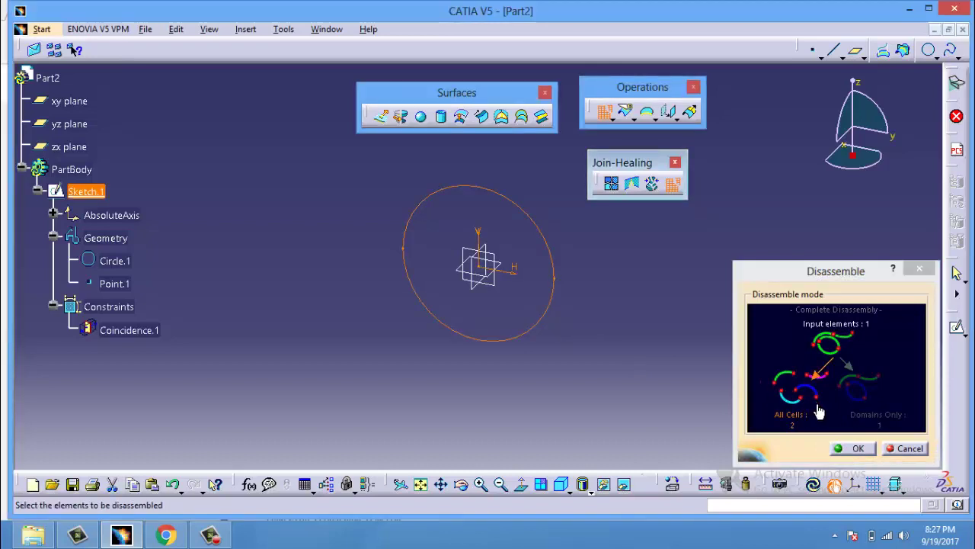
click(853, 448)
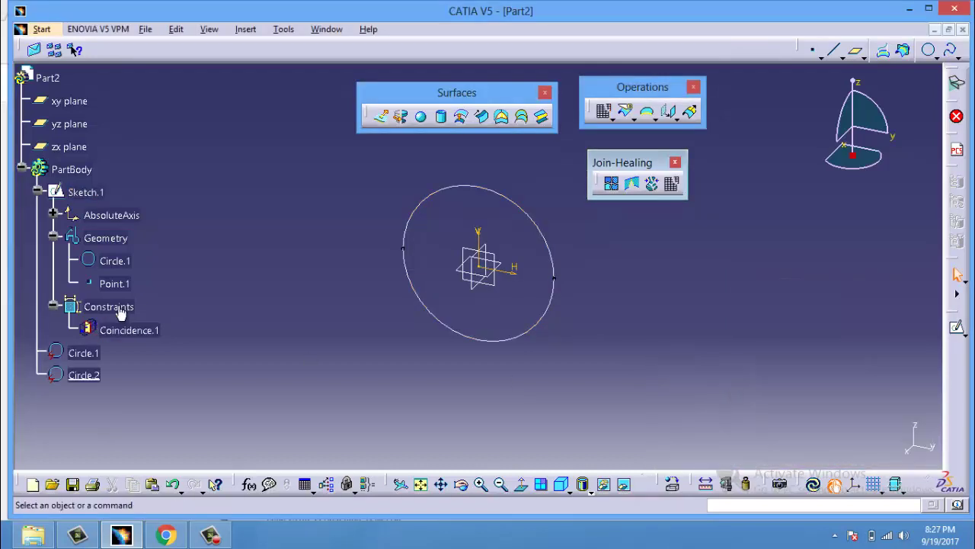
click(90, 377)
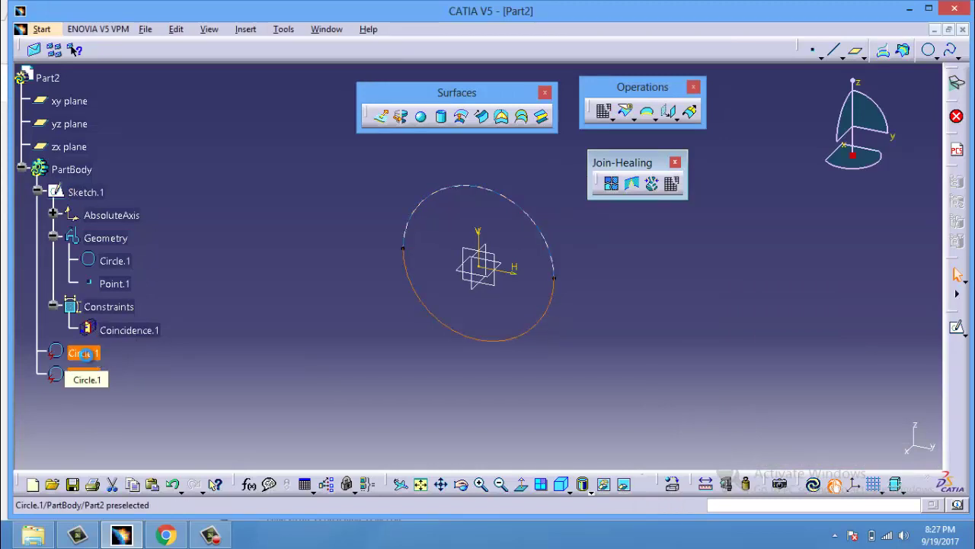
click(84, 354)
right_click(84, 354)
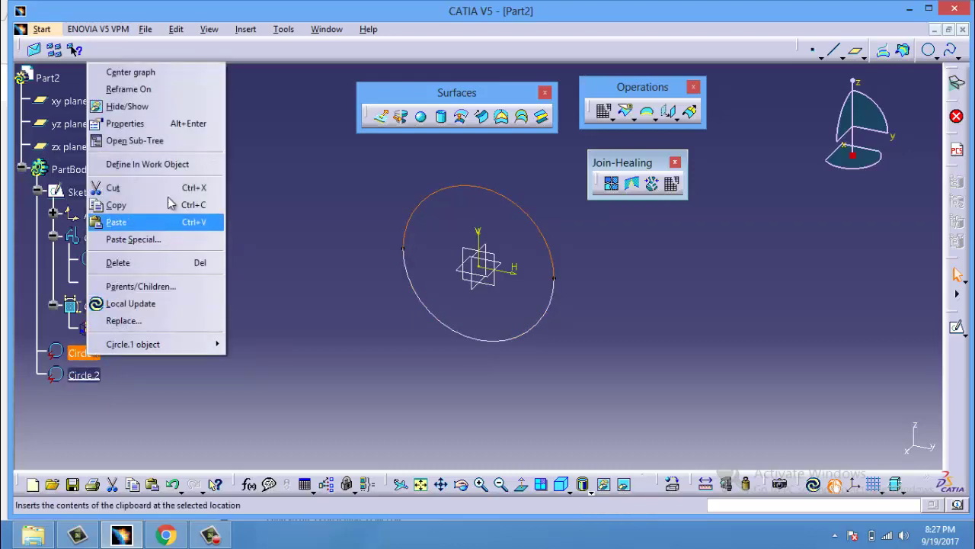
Set Circle.1's Lines and Curves colour to yellow in its Graphic properties
click(157, 124)
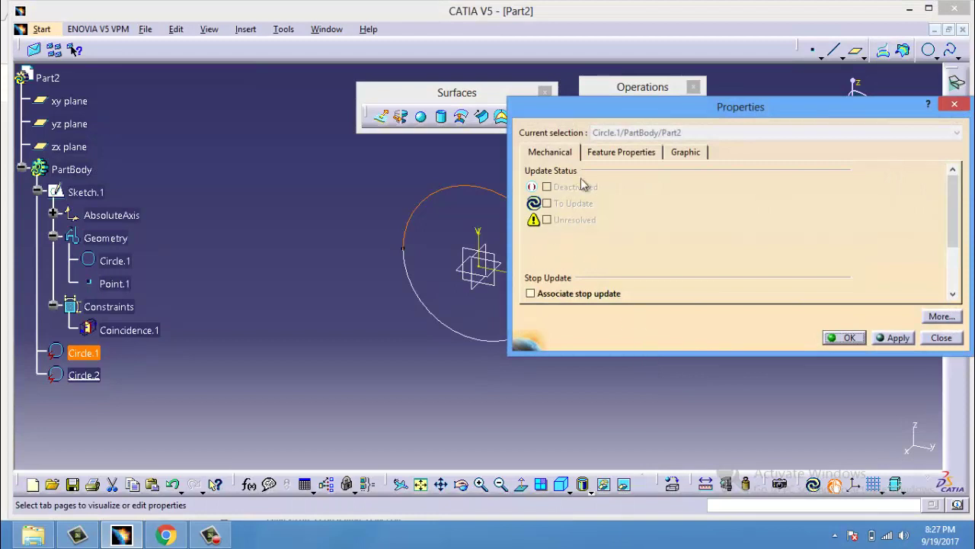
click(633, 158)
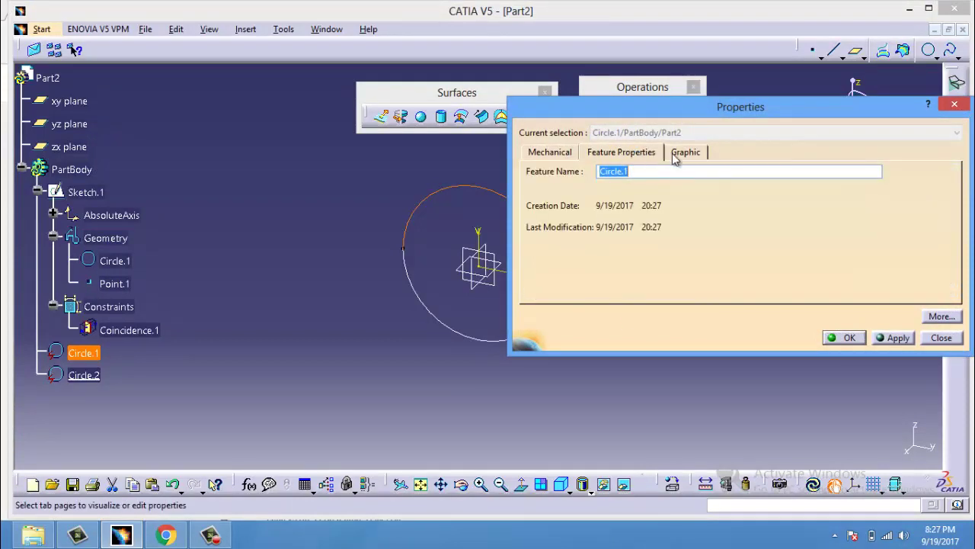
click(676, 155)
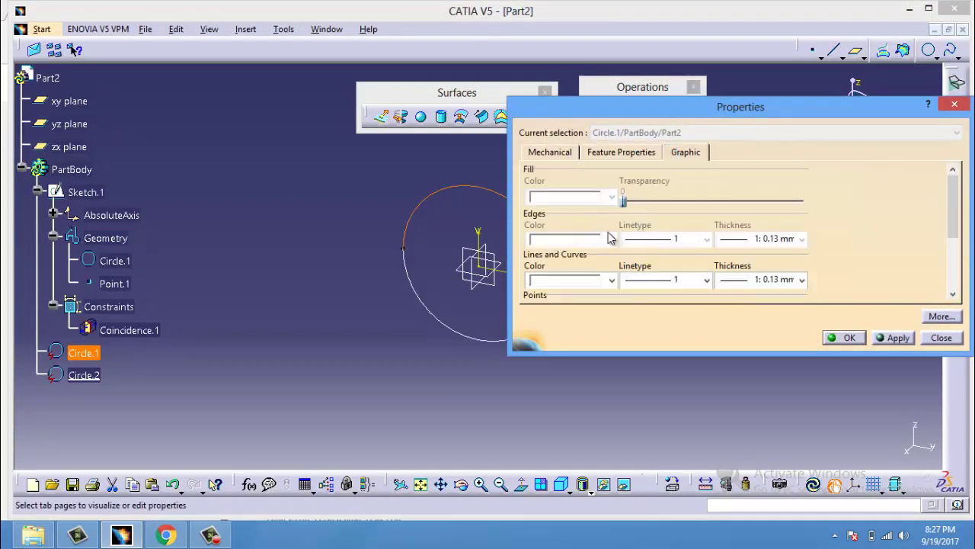
click(612, 281)
click(608, 333)
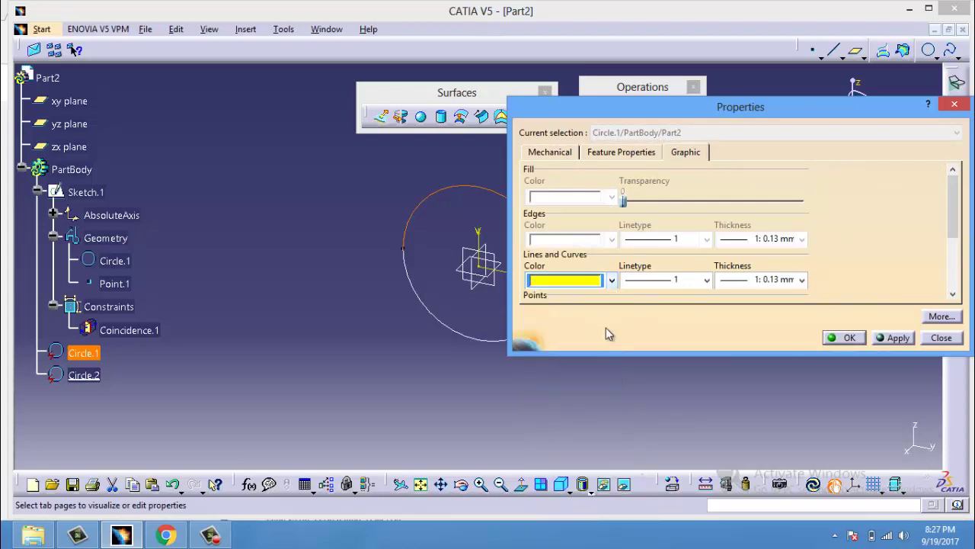
click(858, 343)
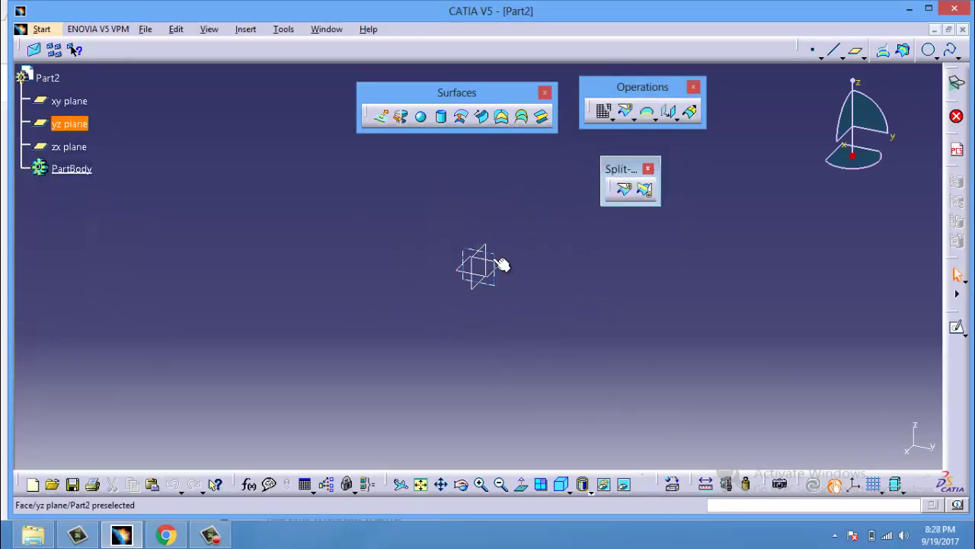
Sketch a rectangle on the yz plane
click(496, 263)
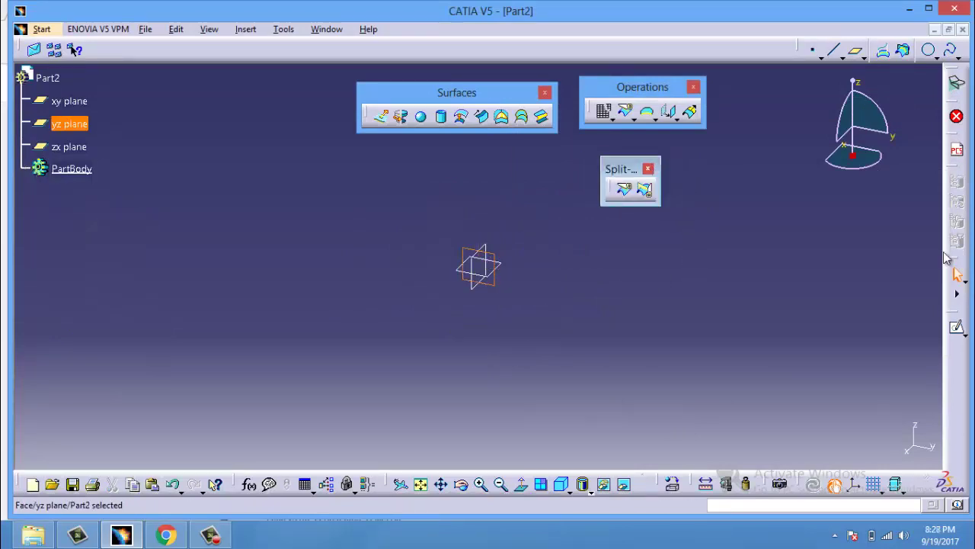
click(957, 326)
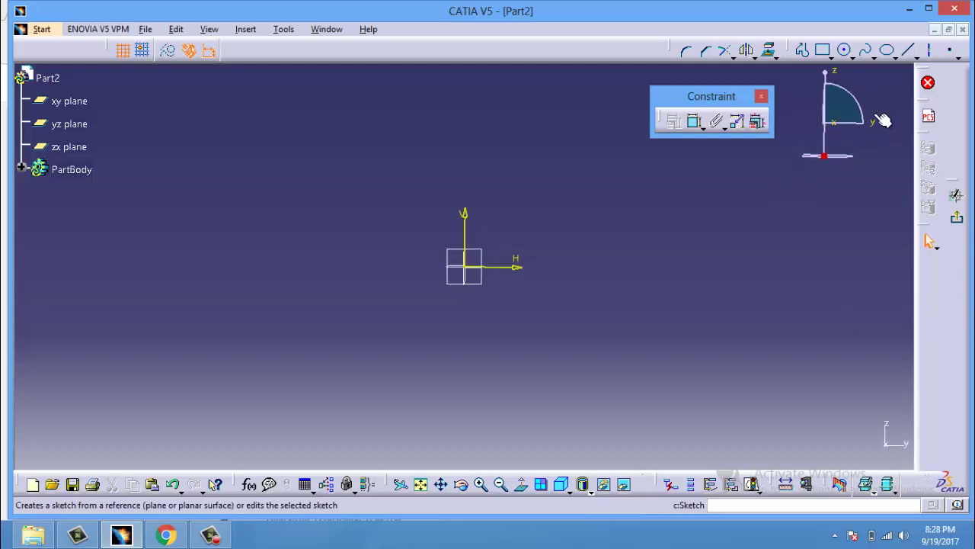
click(852, 55)
click(842, 71)
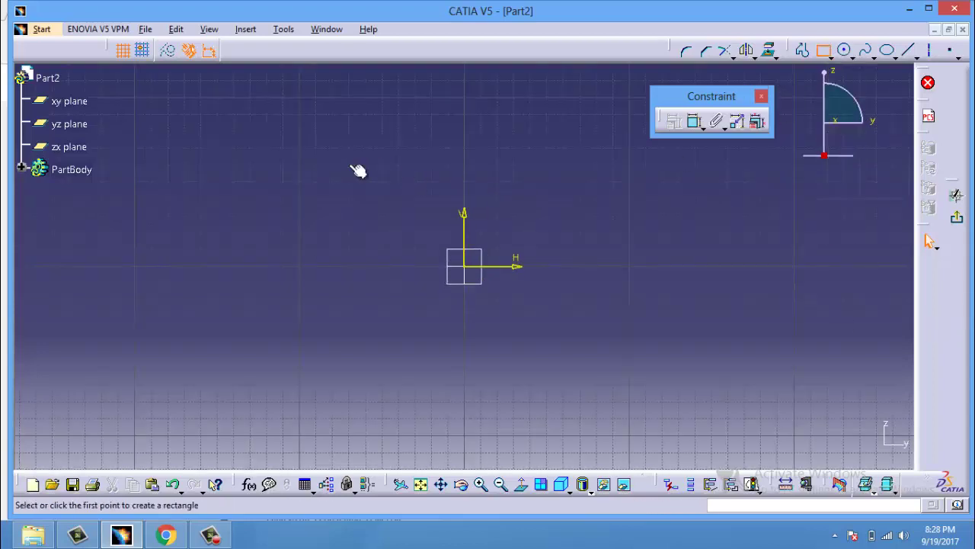
click(340, 163)
click(613, 352)
Exit the sketcher and fill the rectangle with a flat surface
click(957, 219)
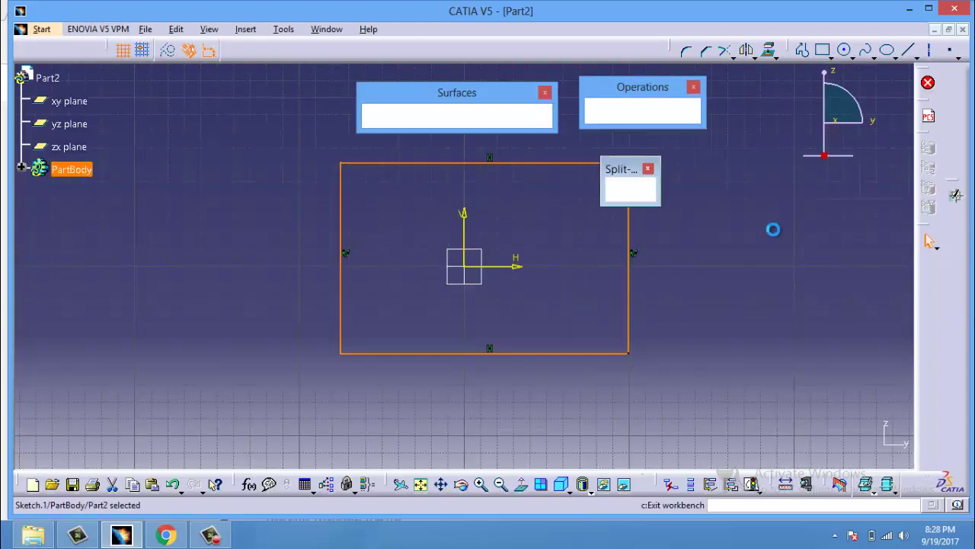
click(507, 125)
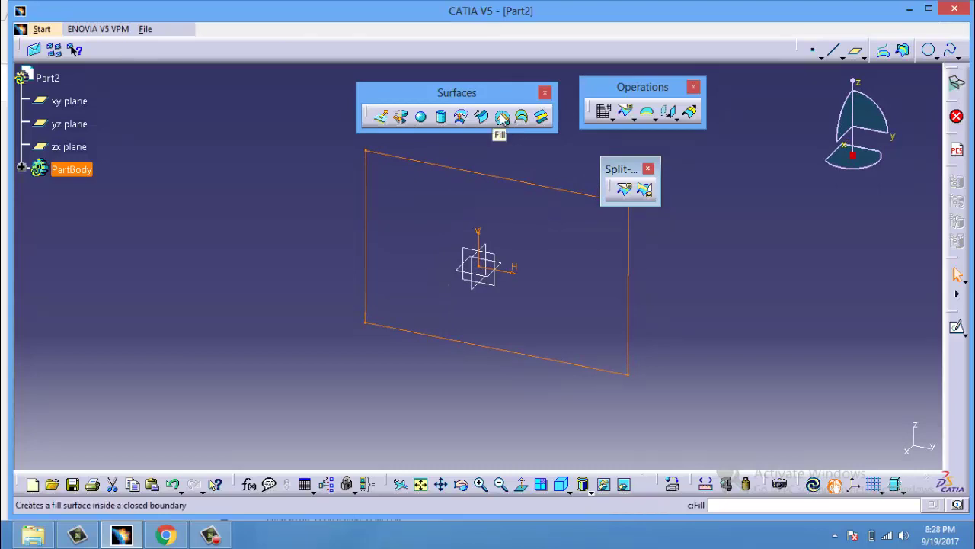
click(793, 445)
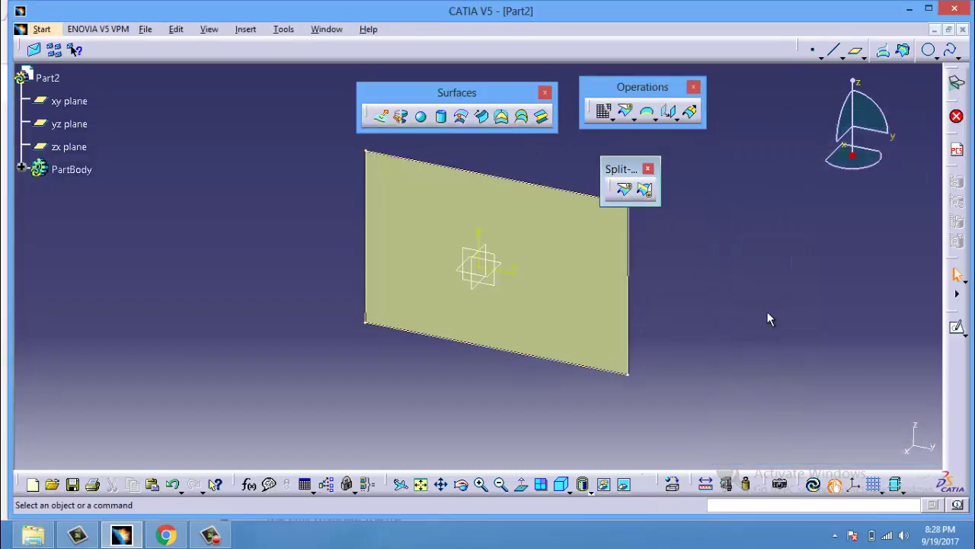
Sketch a small circle just right of the origin on the new fill surface
click(566, 211)
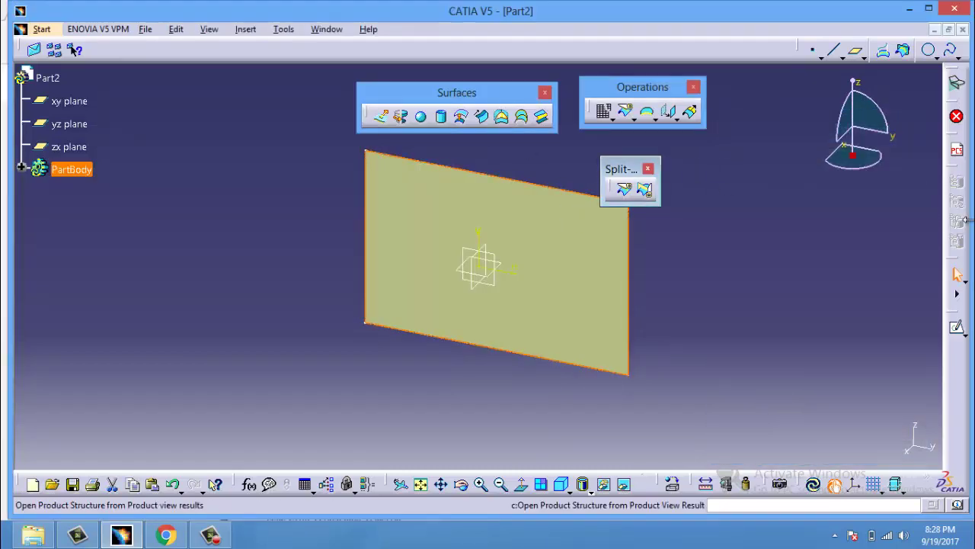
click(959, 330)
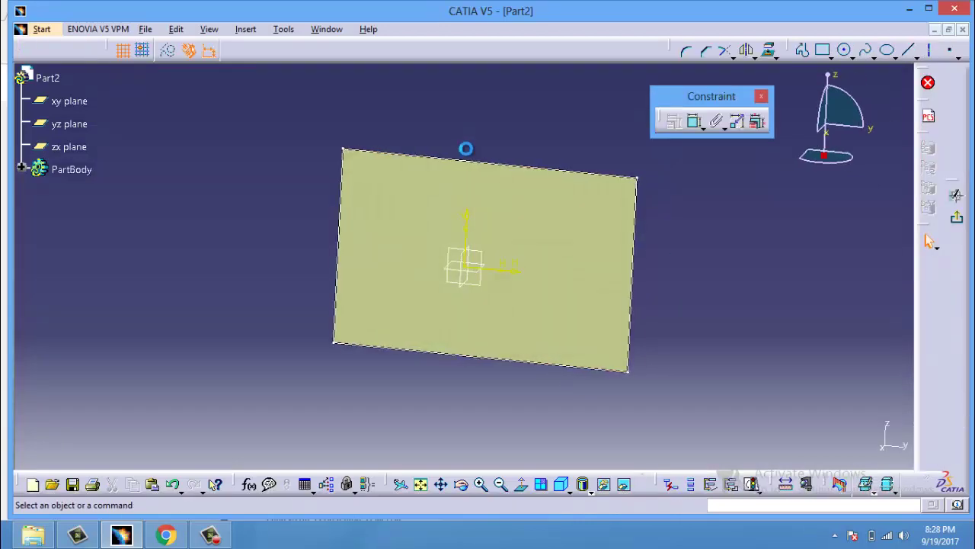
click(844, 50)
click(508, 260)
click(536, 276)
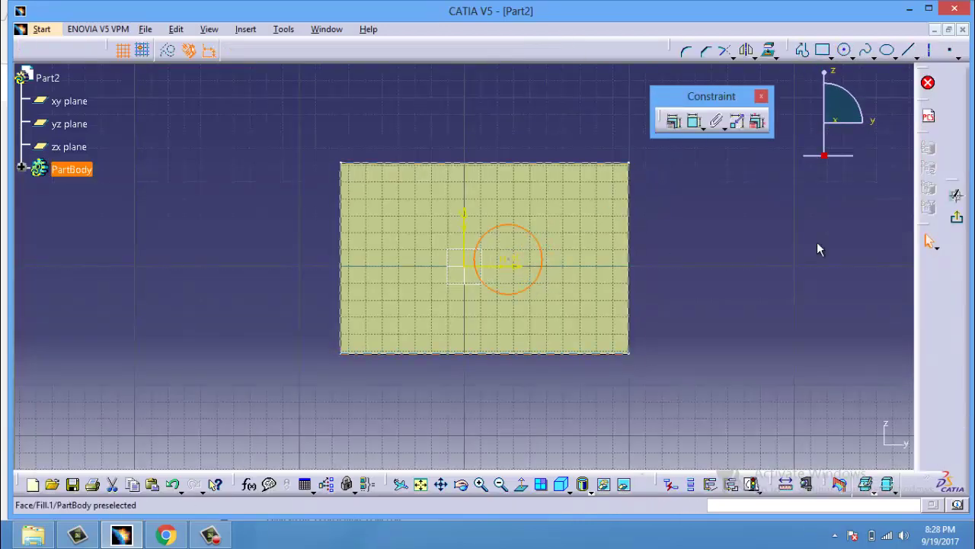
click(957, 217)
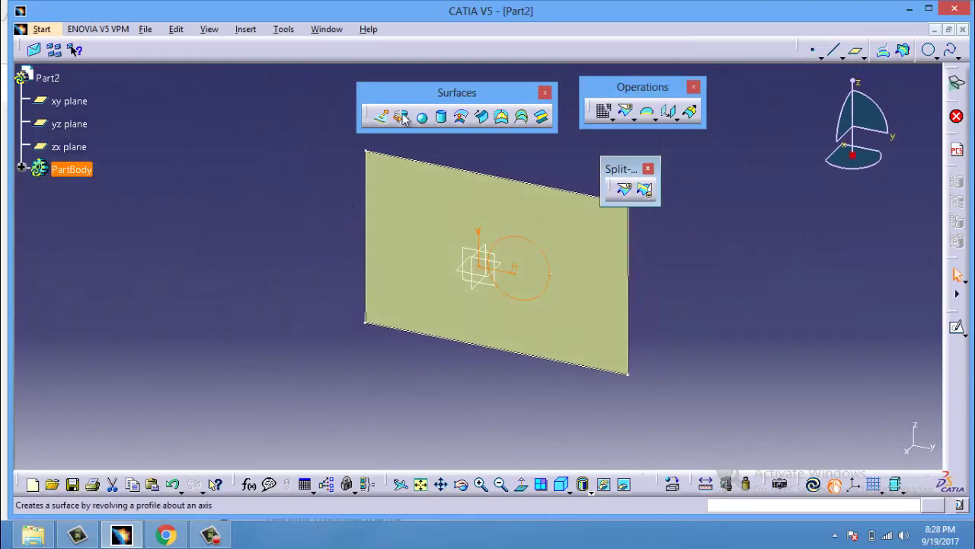
click(380, 116)
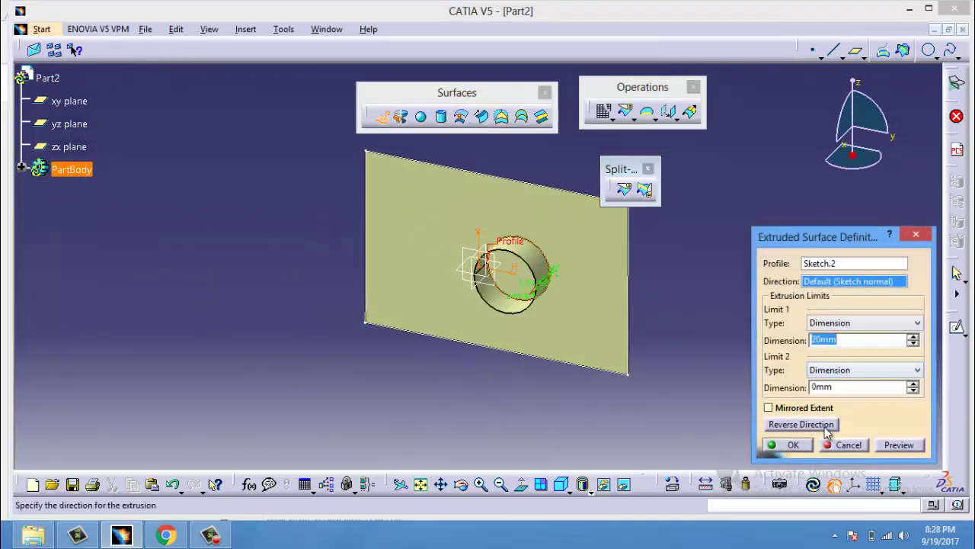
Extrude the circle with mirrored extent 41mm per side, then orbit to view the cylinder
click(809, 408)
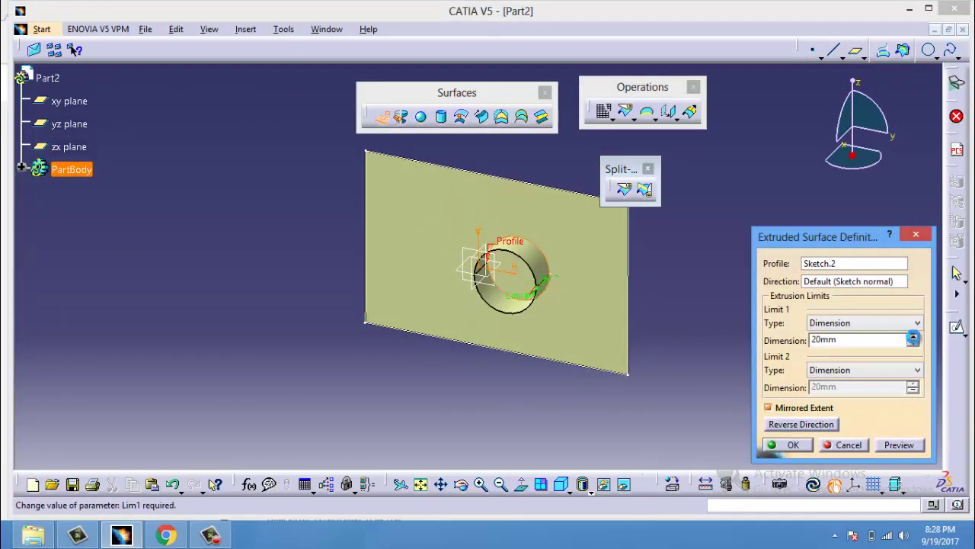
drag(913, 336, 913, 336)
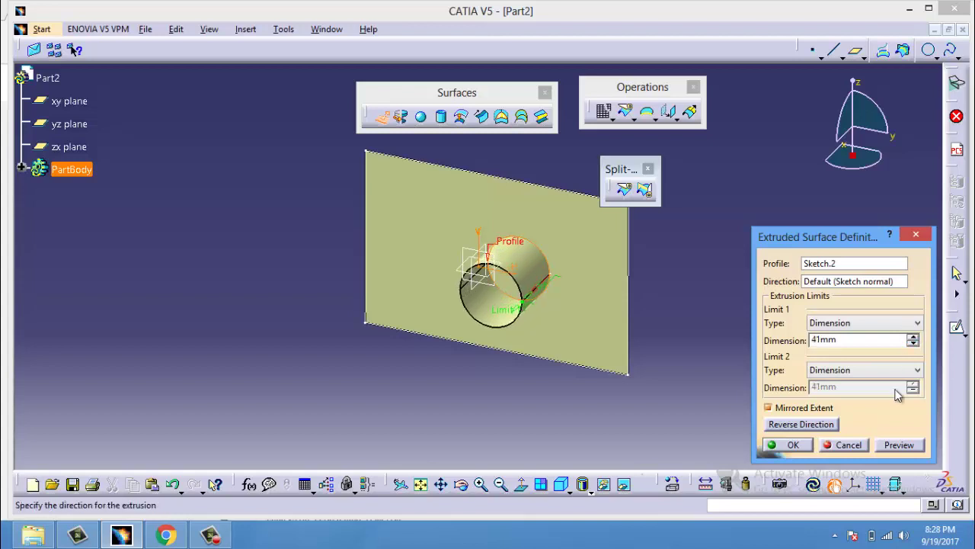
click(792, 445)
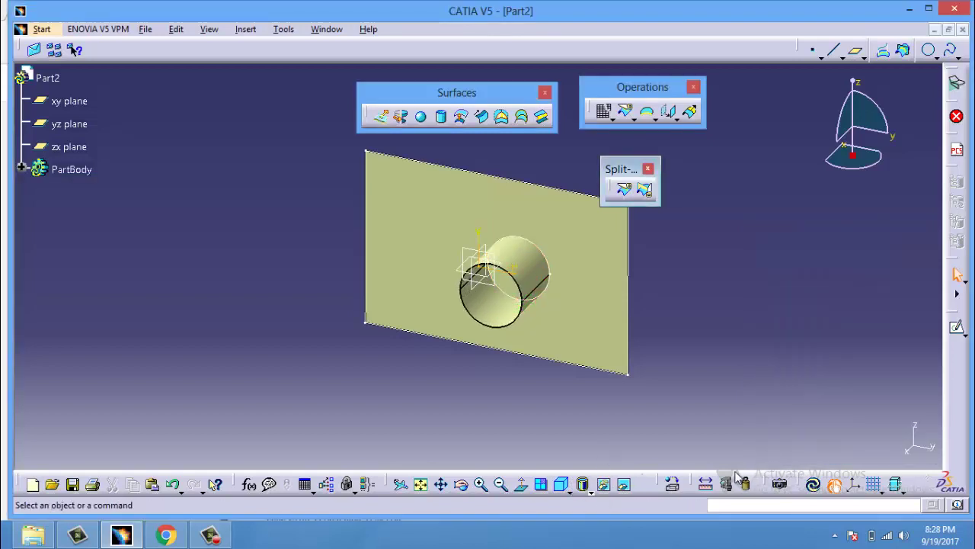
middle_drag(651, 320, 566, 348)
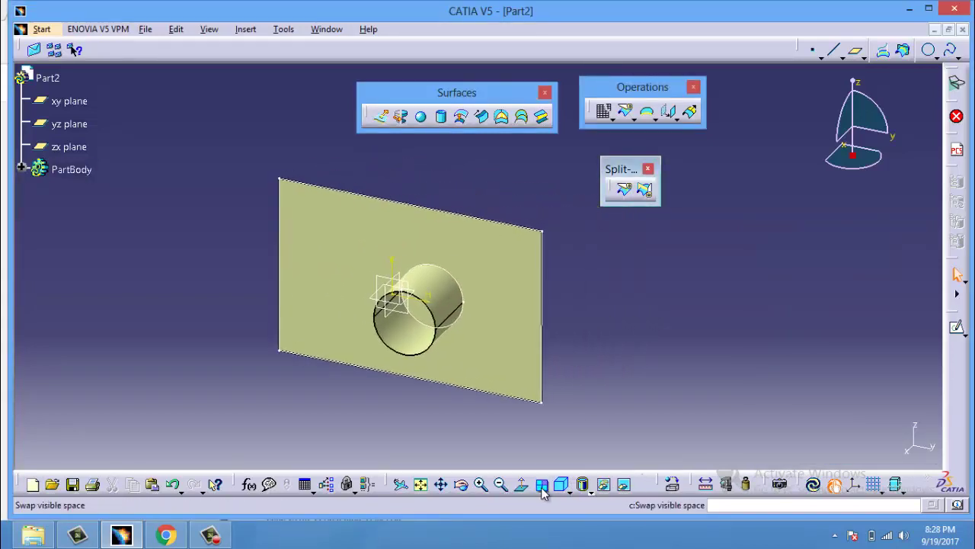
click(461, 485)
drag(586, 407, 388, 322)
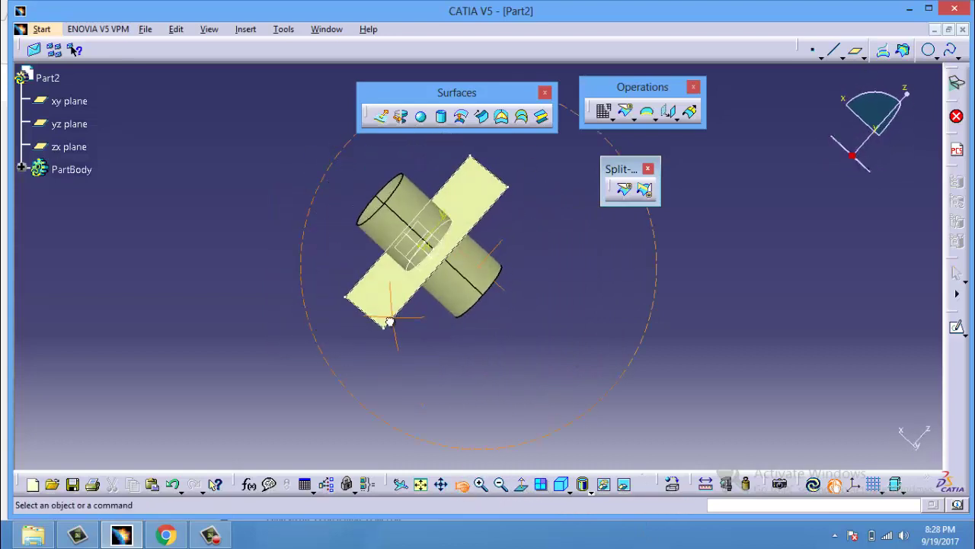
Try splitting the plate with the cylinder, preview the result, then cancel it
click(625, 193)
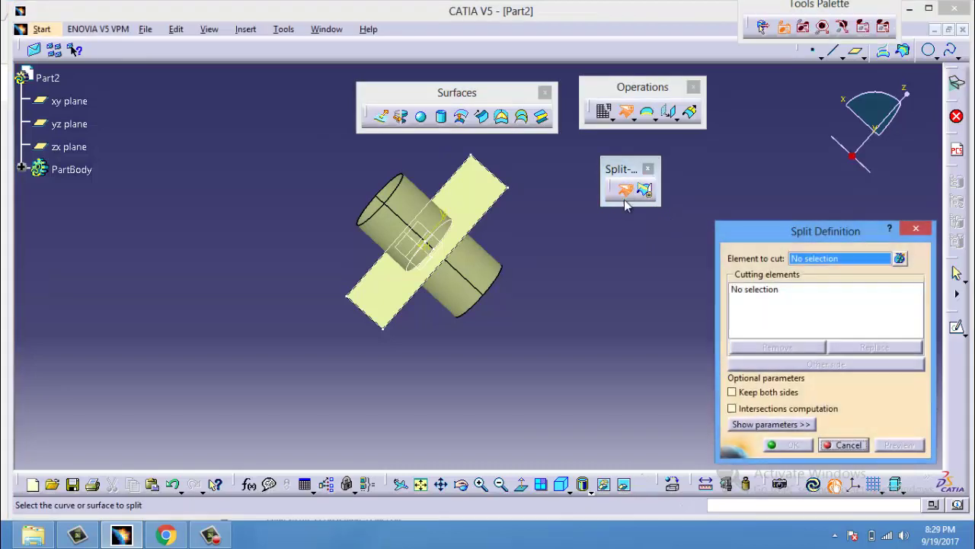
click(495, 200)
click(496, 272)
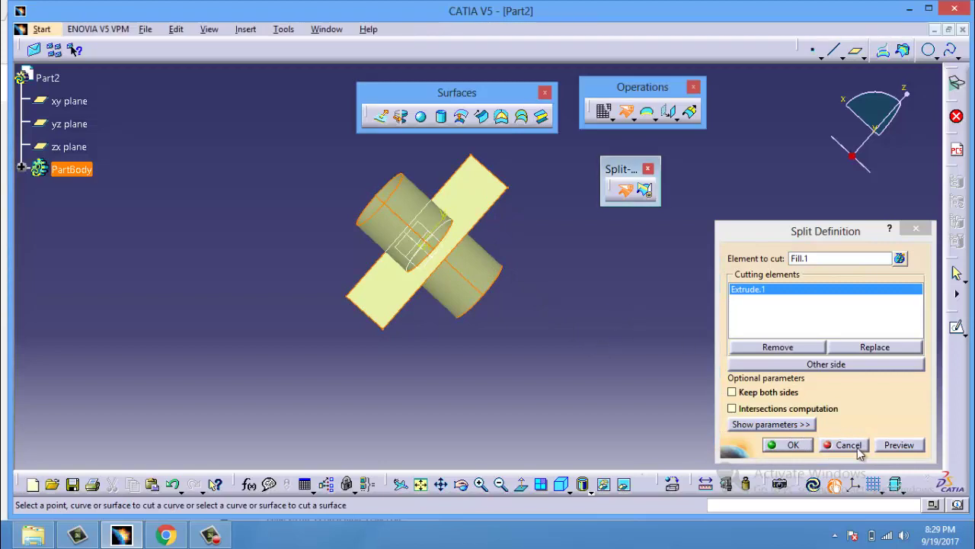
click(901, 448)
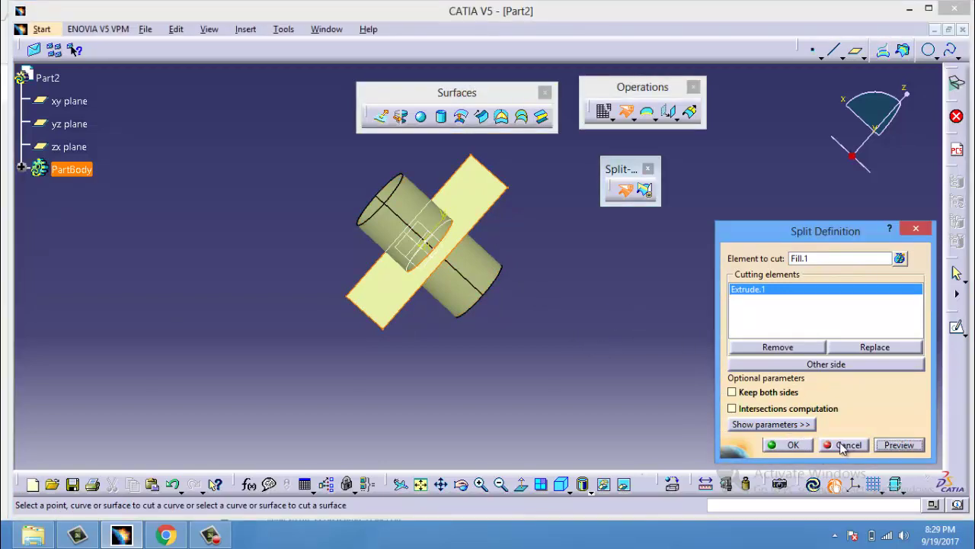
click(807, 446)
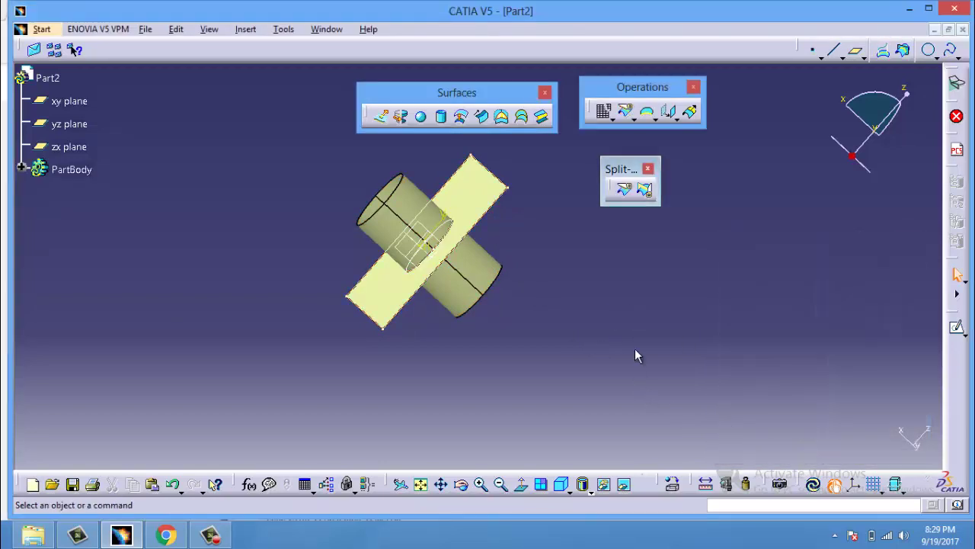
Split the cylinder Extrude.1 with Fill.1 as cutting element, keeping one side
click(22, 168)
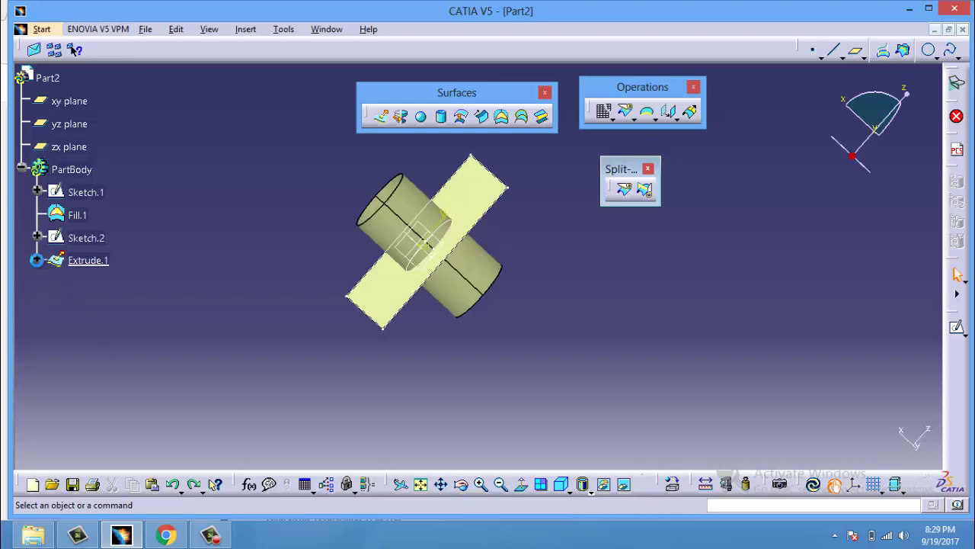
click(37, 260)
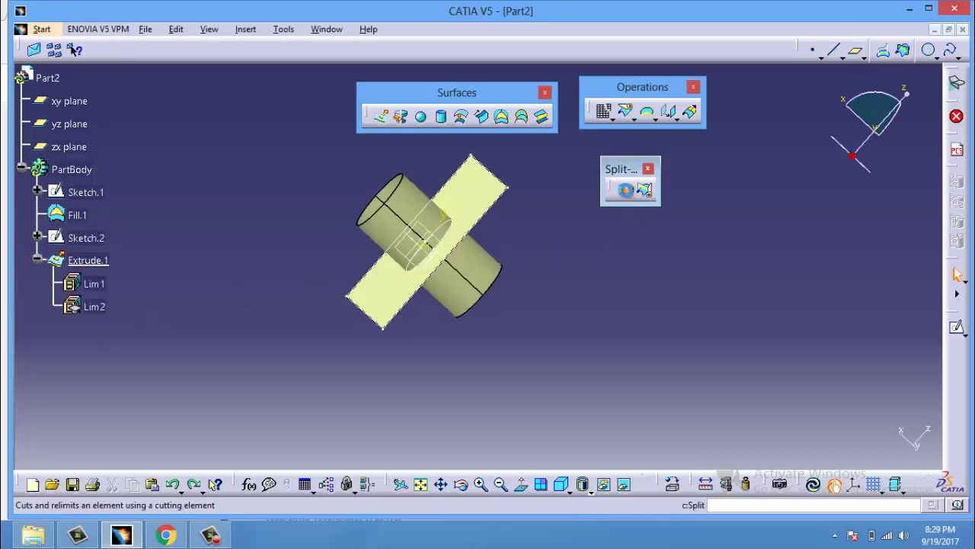
click(625, 190)
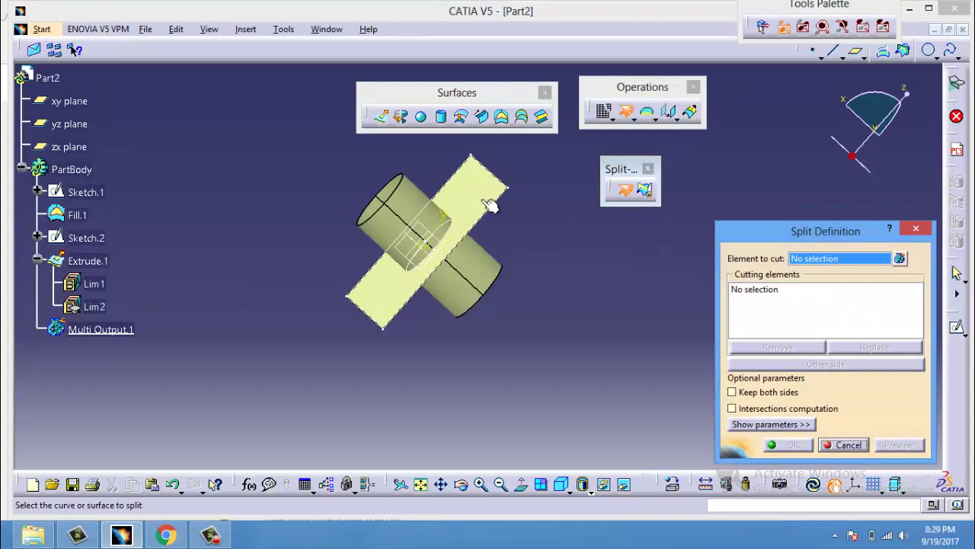
click(403, 213)
click(494, 204)
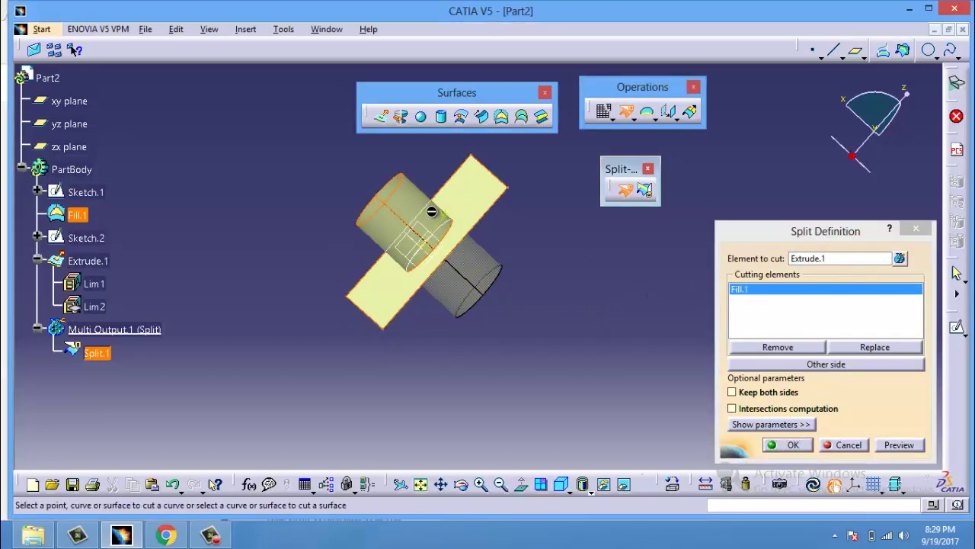
click(901, 445)
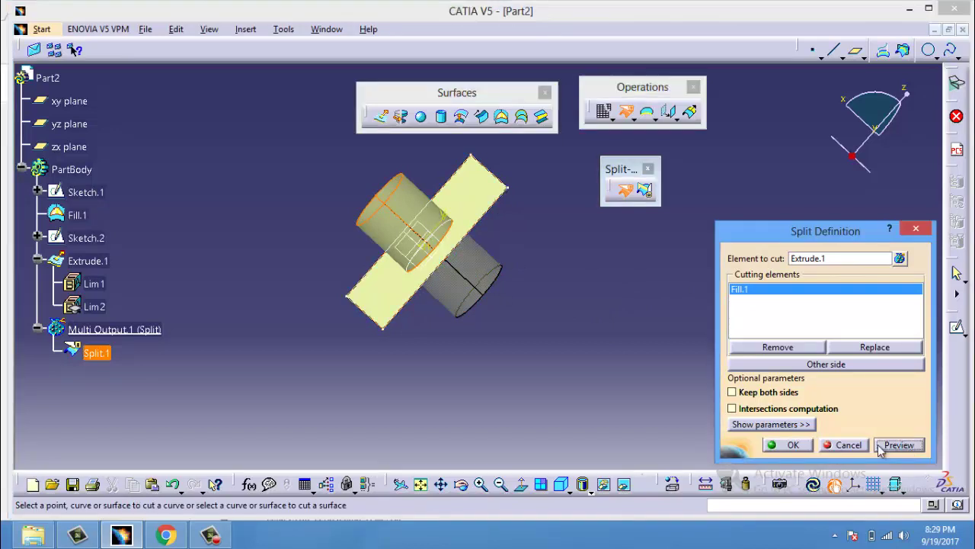
click(789, 445)
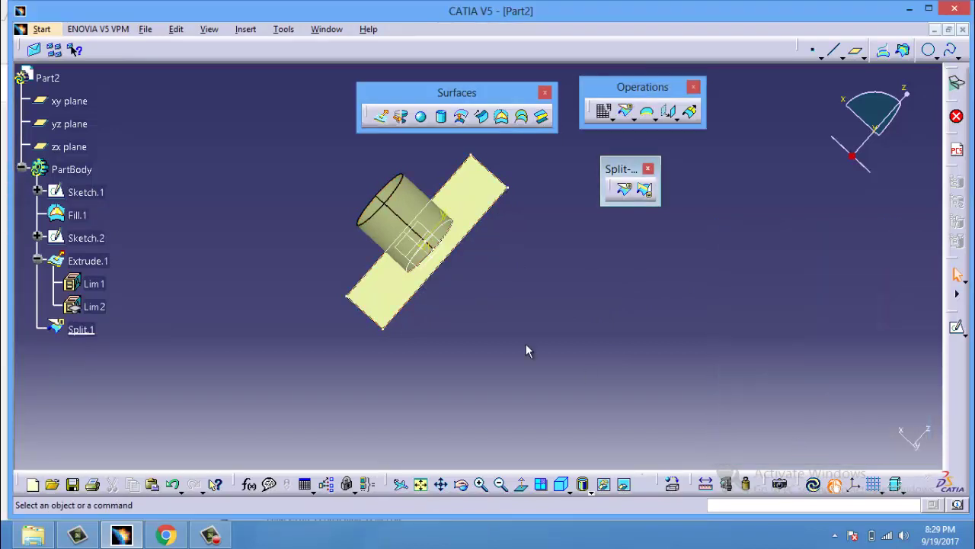
Undo Split.1 with Ctrl+Z to restore the full cylinder
click(474, 485)
drag(505, 311, 425, 166)
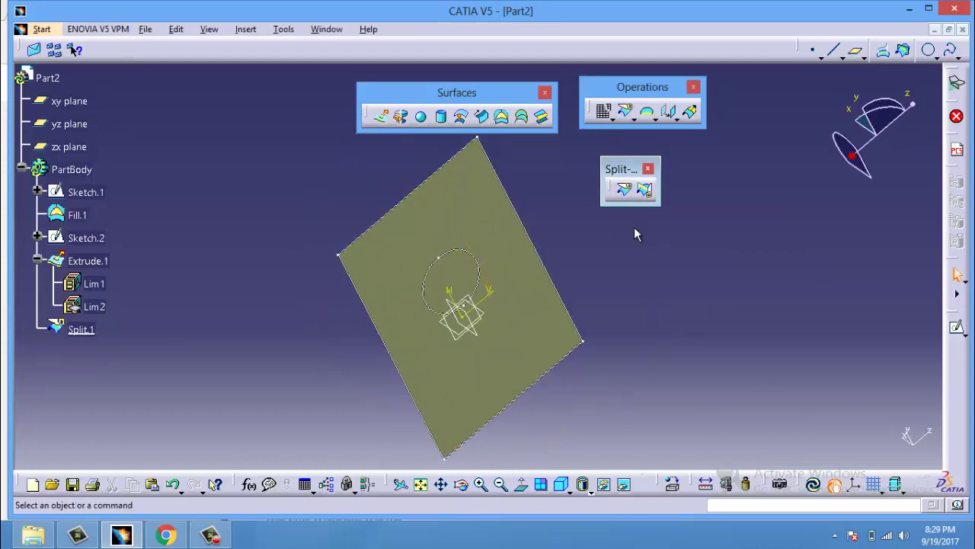
key(ctrl+z)
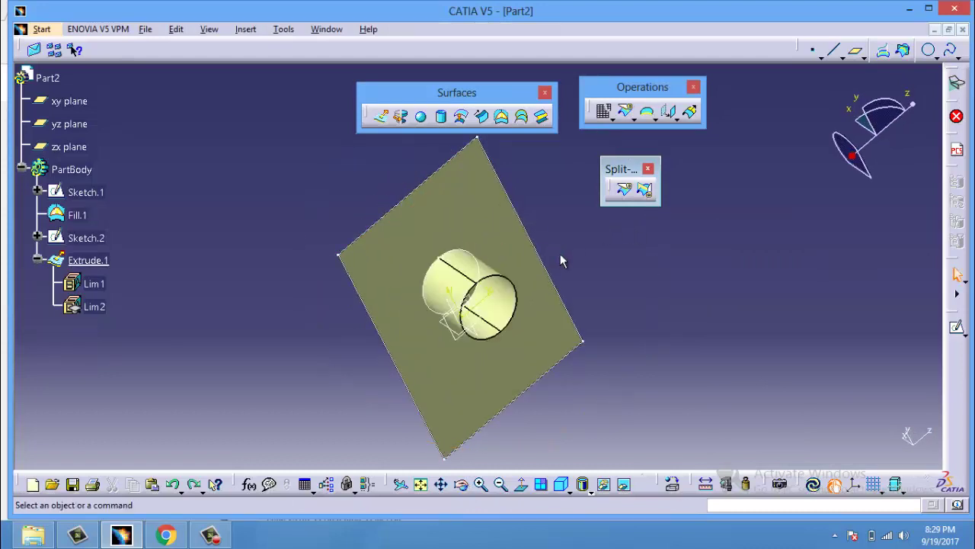
Trim Extrude.1 and Fill.1 against each other into one holed plate surface
click(645, 192)
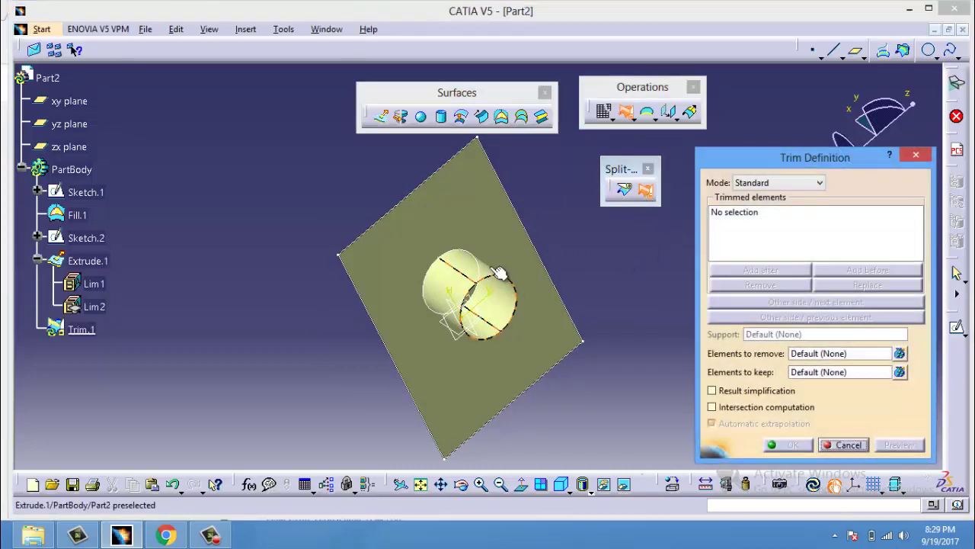
click(499, 273)
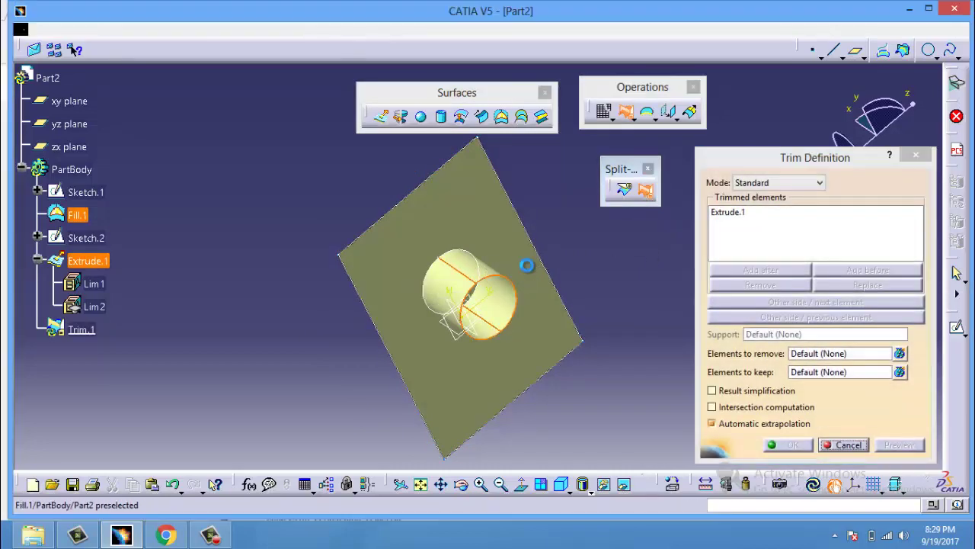
click(526, 265)
click(906, 445)
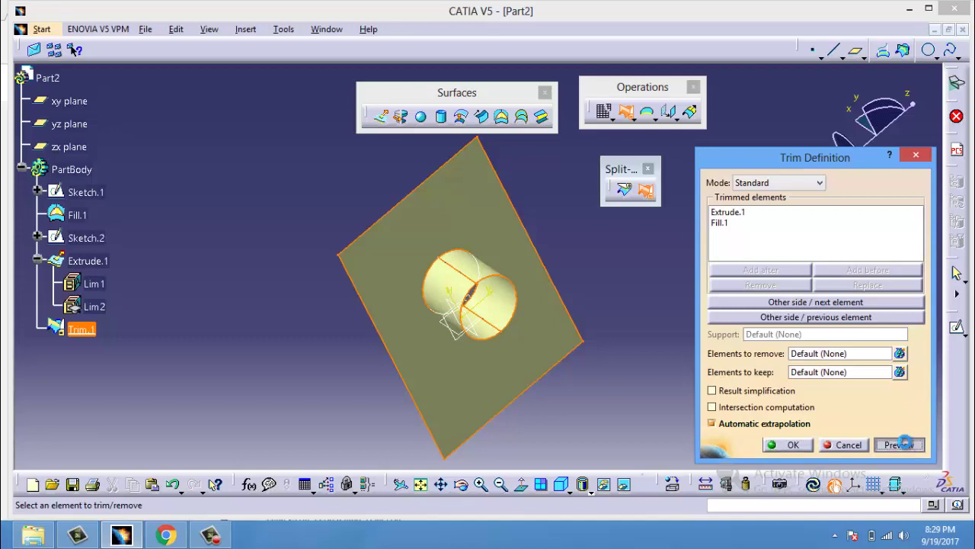
click(804, 446)
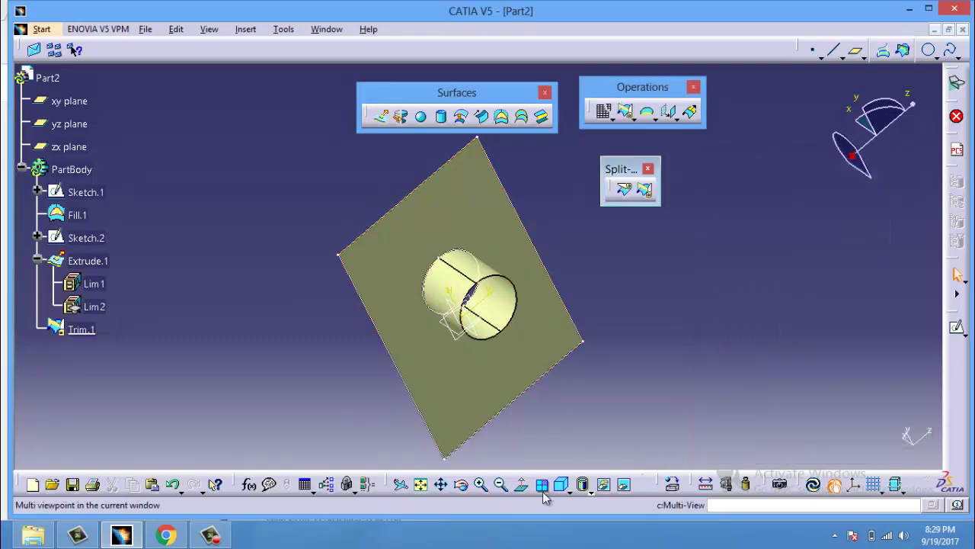
click(463, 486)
Split Extrude.1 at Fill.1 again and inspect the remaining cylinder side
drag(495, 328, 610, 304)
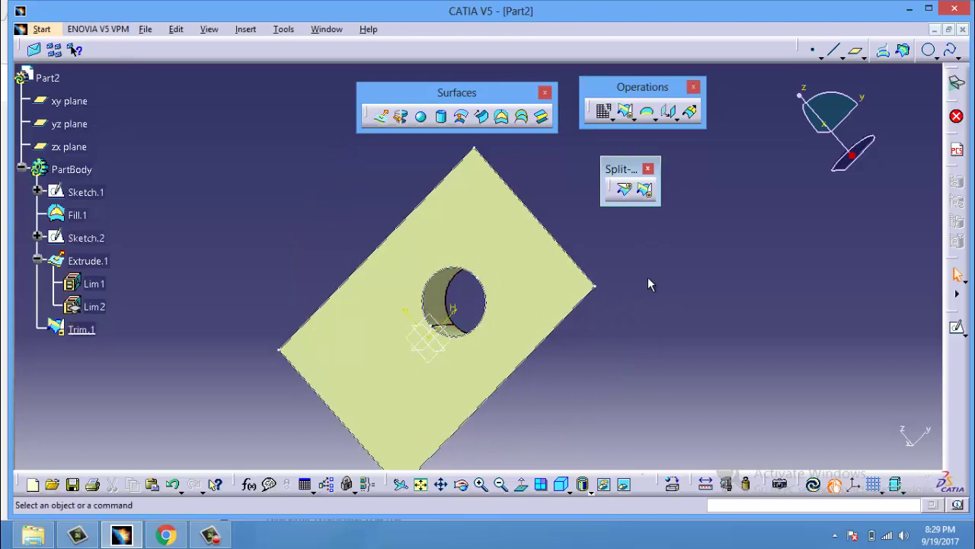
click(633, 193)
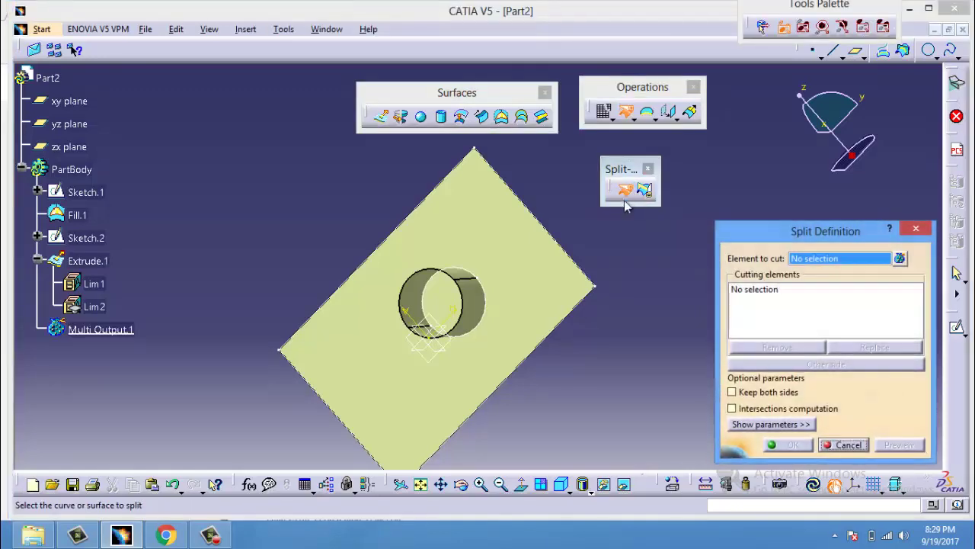
click(487, 302)
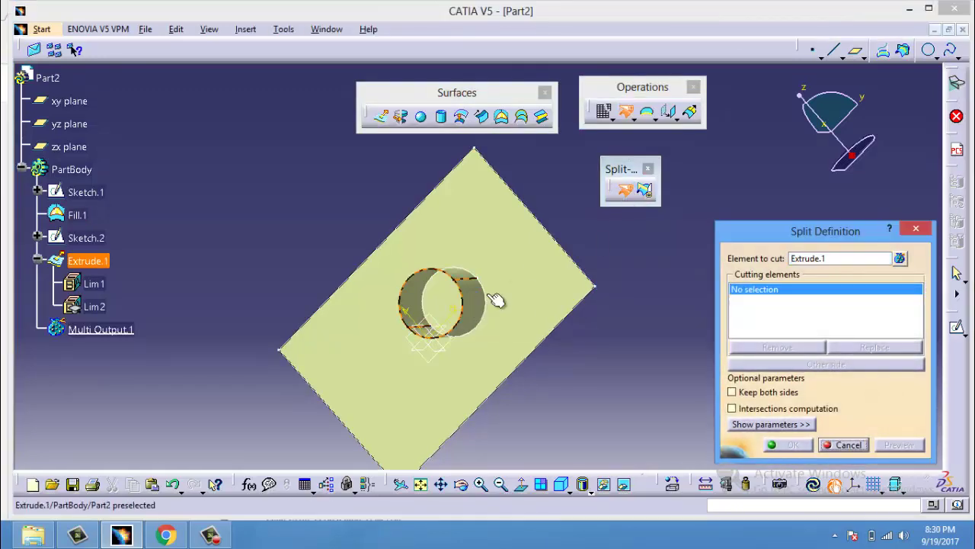
click(556, 282)
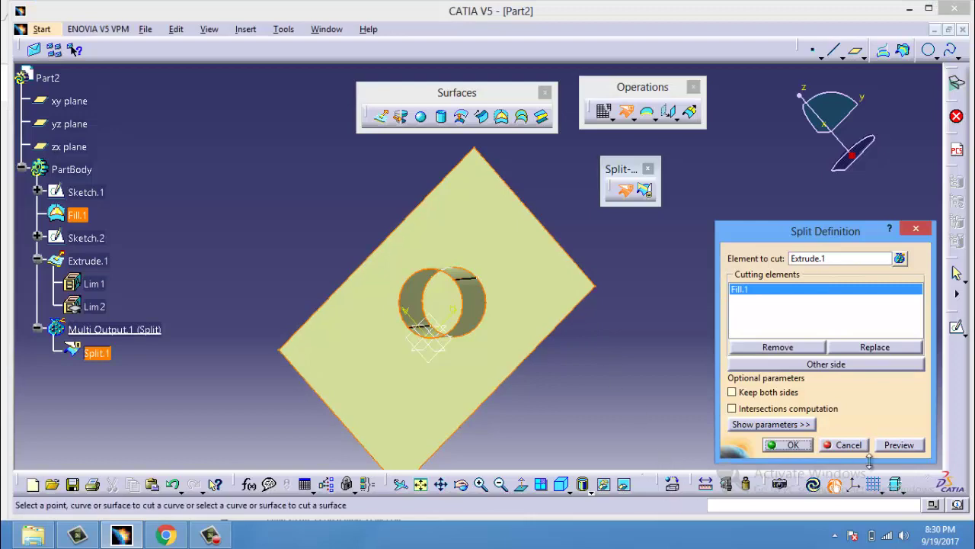
click(770, 446)
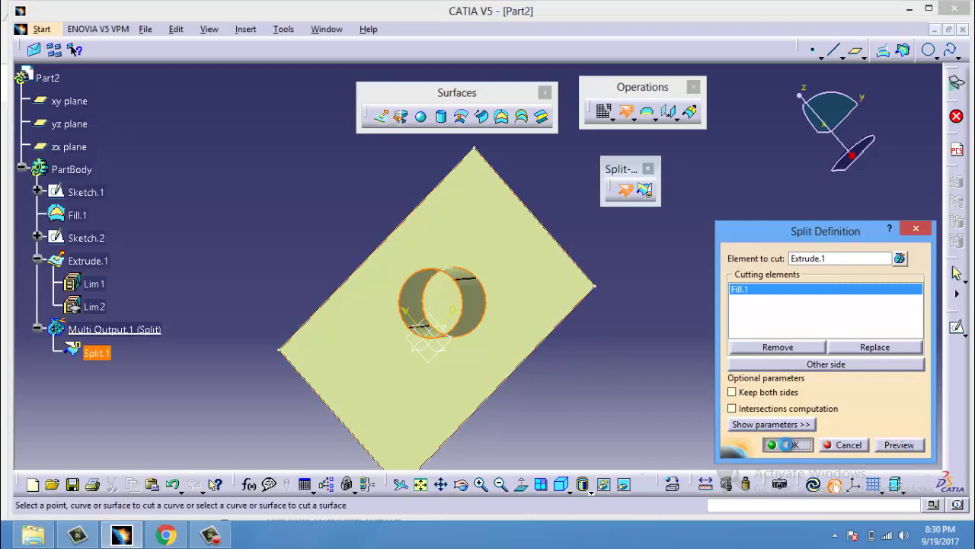
drag(536, 389, 480, 280)
click(461, 484)
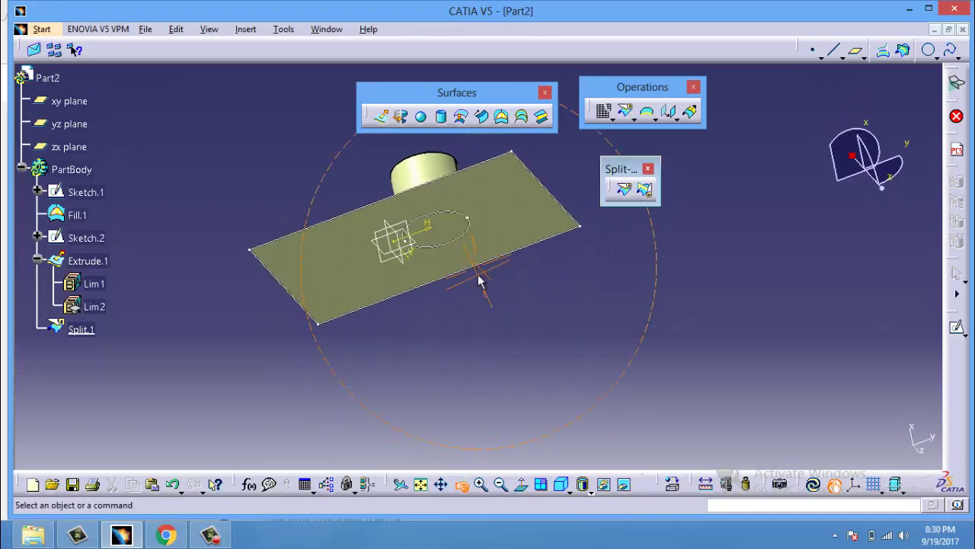
Undo the split and trim Extrude.1 with Fill.1, leaving a hole in the plate
key(ctrl+z)
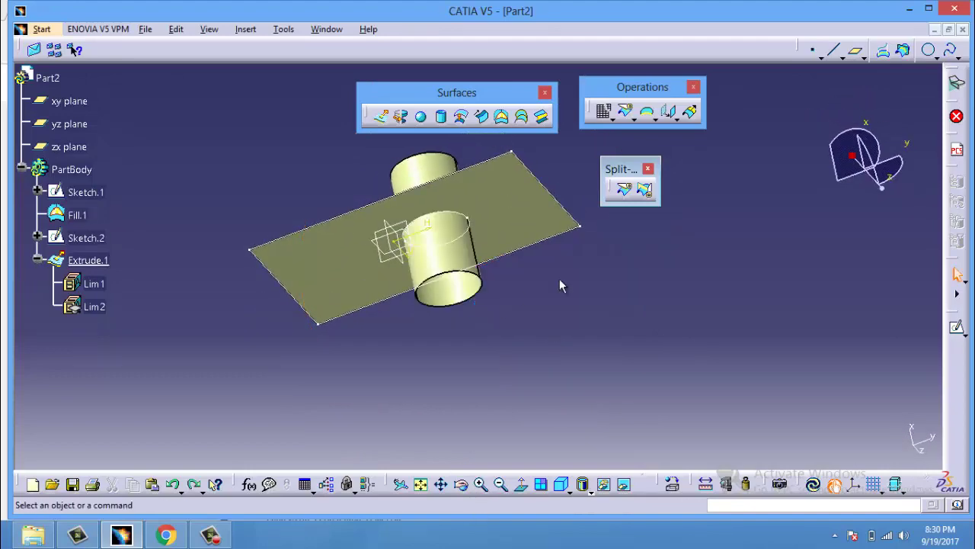
click(645, 193)
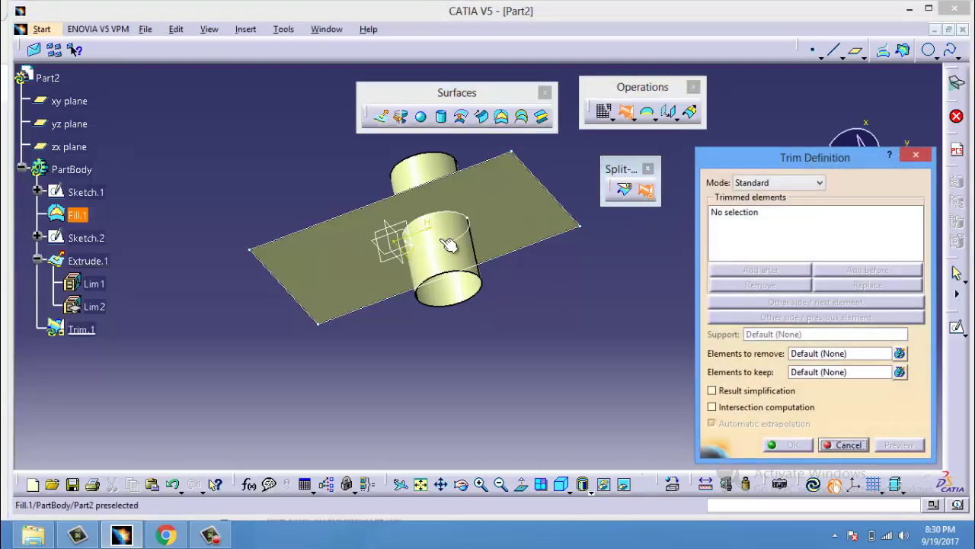
click(442, 263)
click(541, 211)
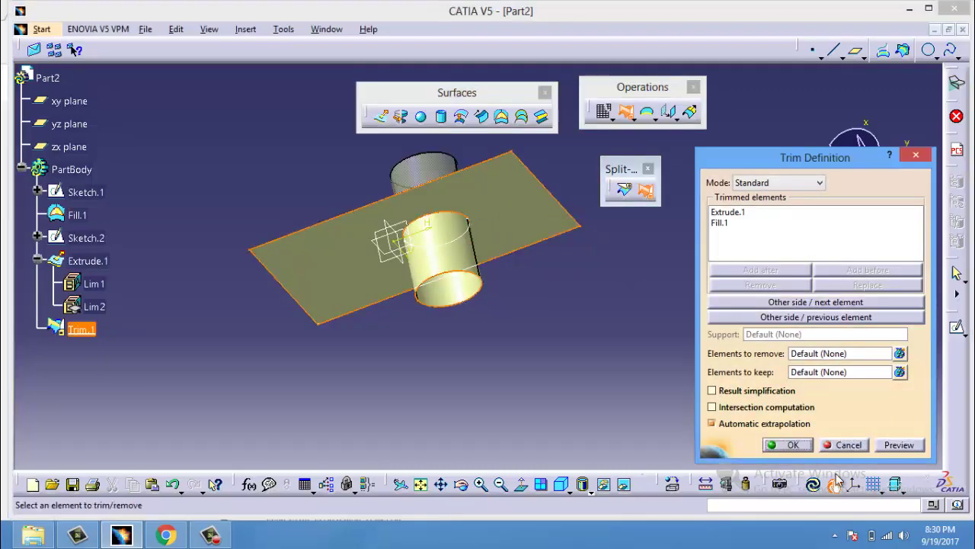
click(793, 444)
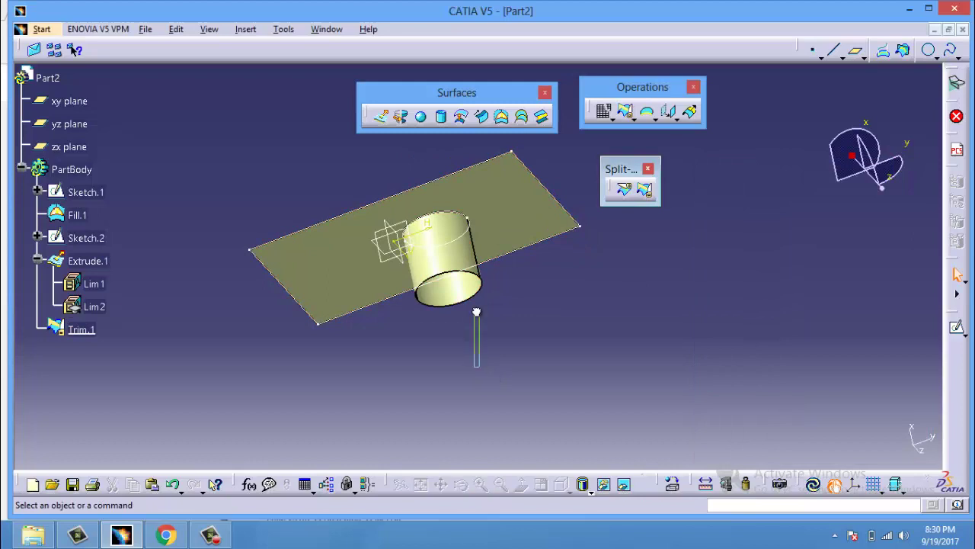
click(463, 485)
drag(510, 323, 505, 163)
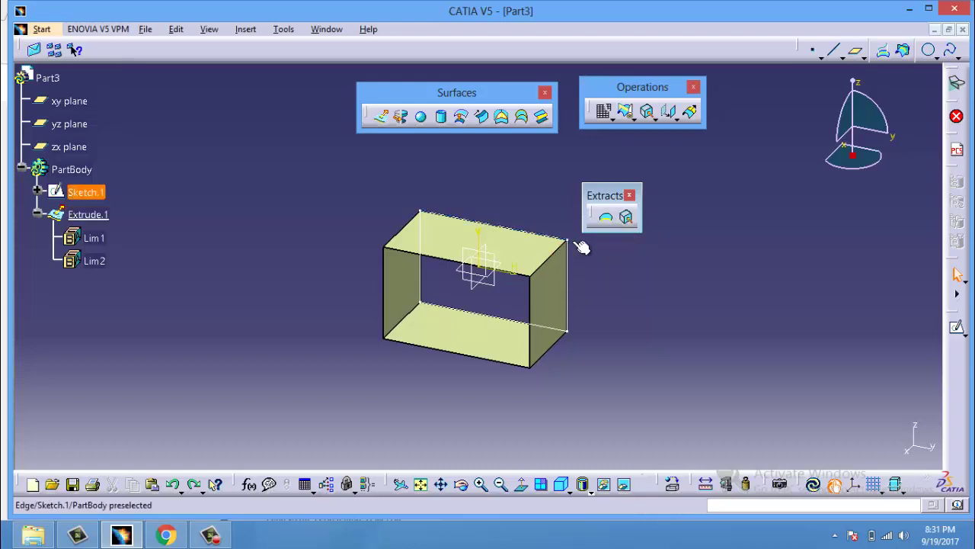
Create Boundary.1 from Extrude.1's open edges, accepting multi-result and skipping Near
click(608, 219)
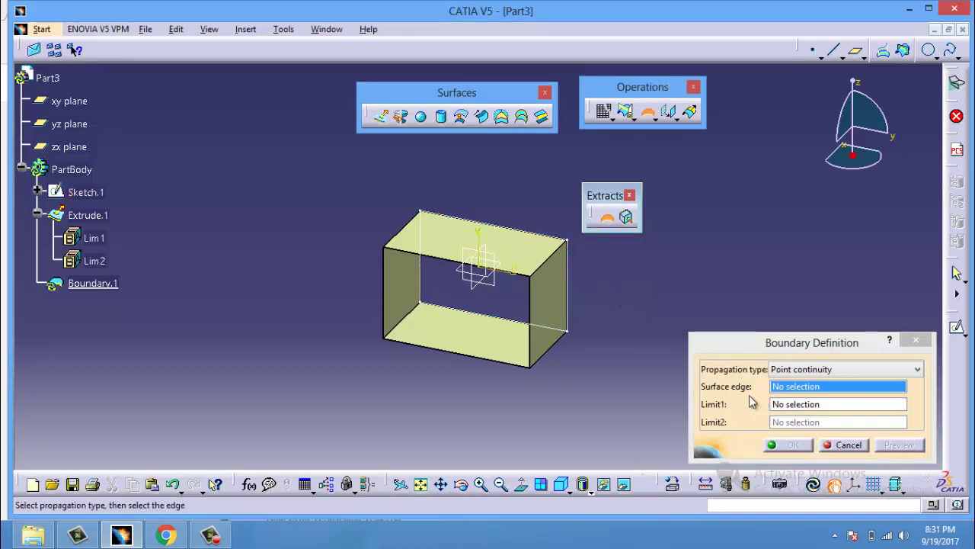
click(530, 271)
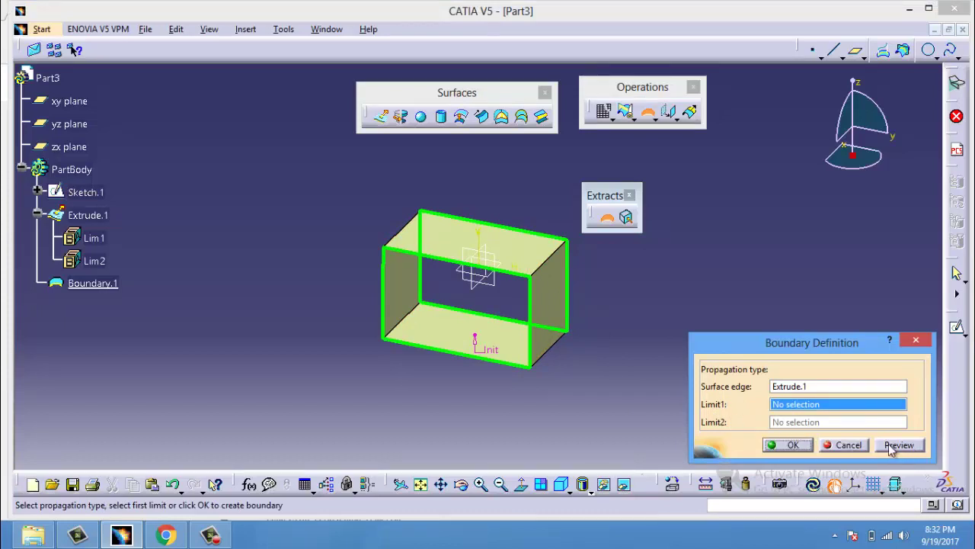
click(792, 445)
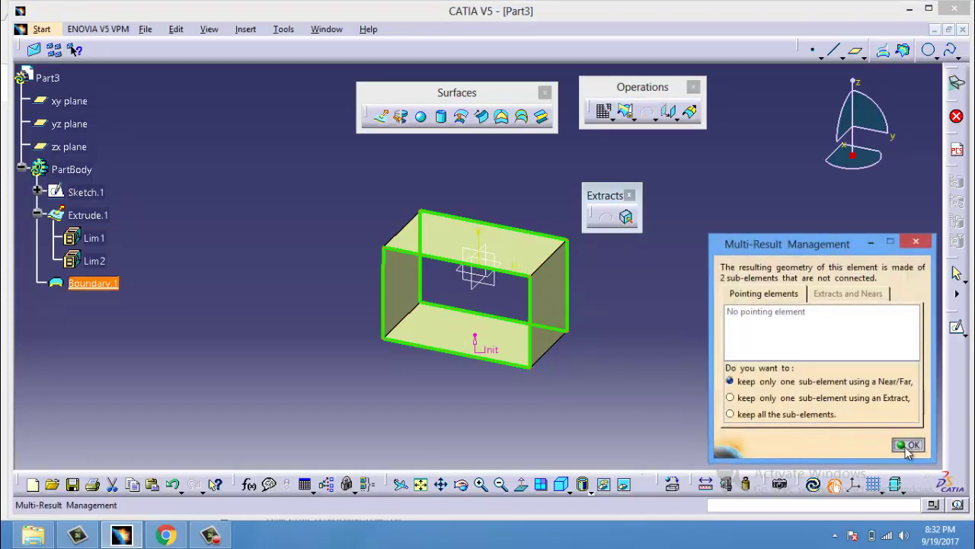
click(906, 448)
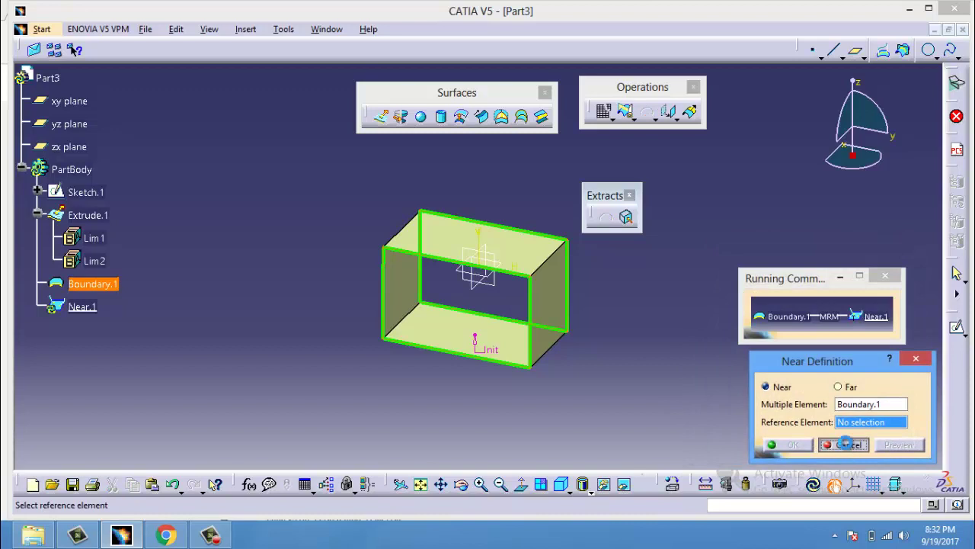
click(845, 444)
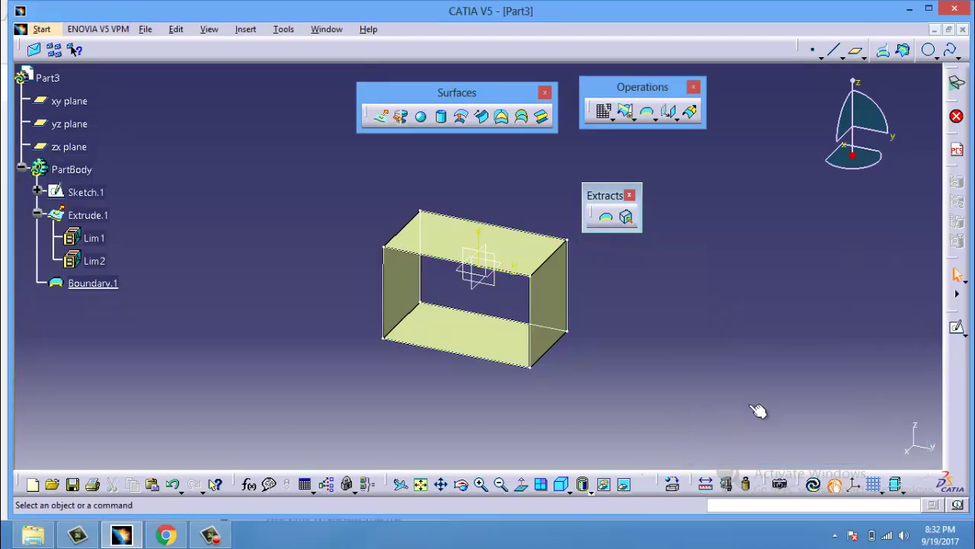
Set Boundary.1's Lines and Curves colour to blue in its Properties
right_click(107, 288)
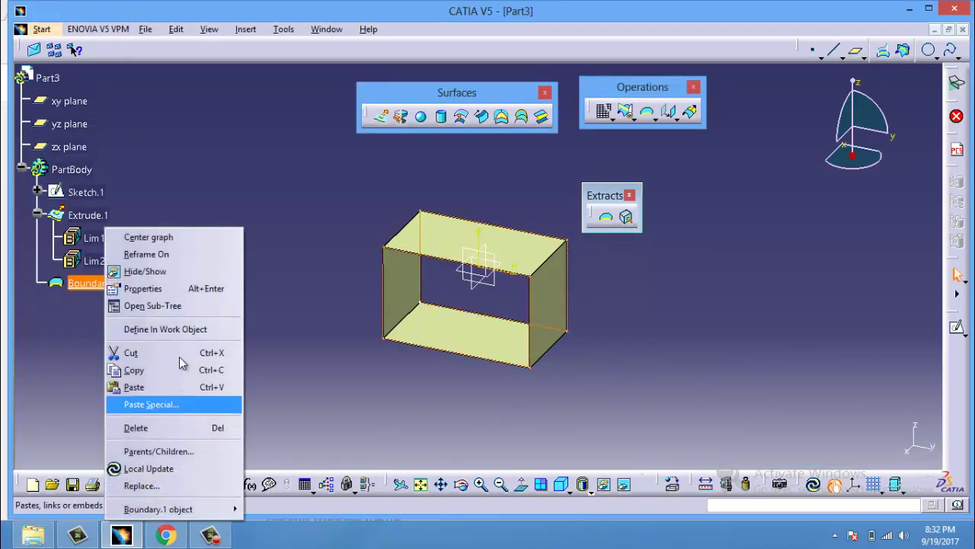
click(192, 288)
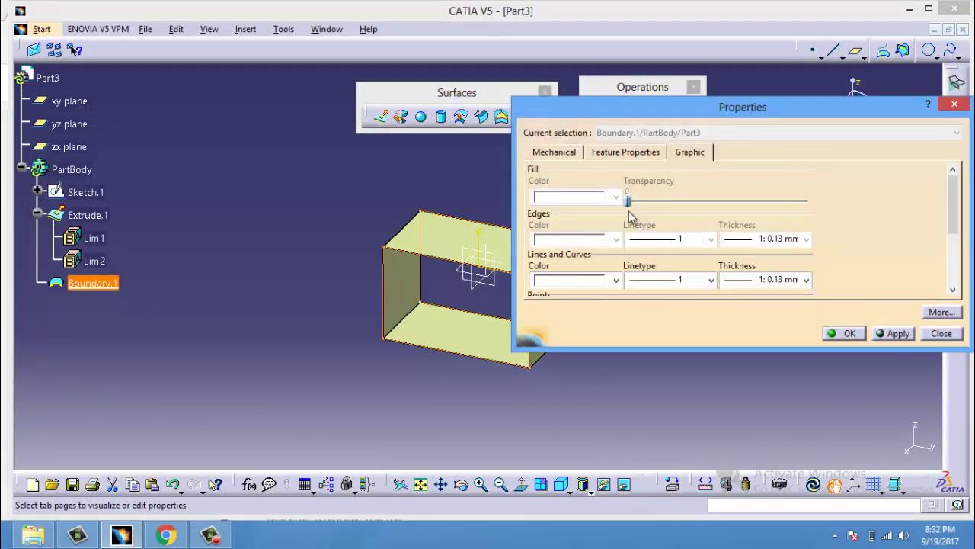
click(617, 280)
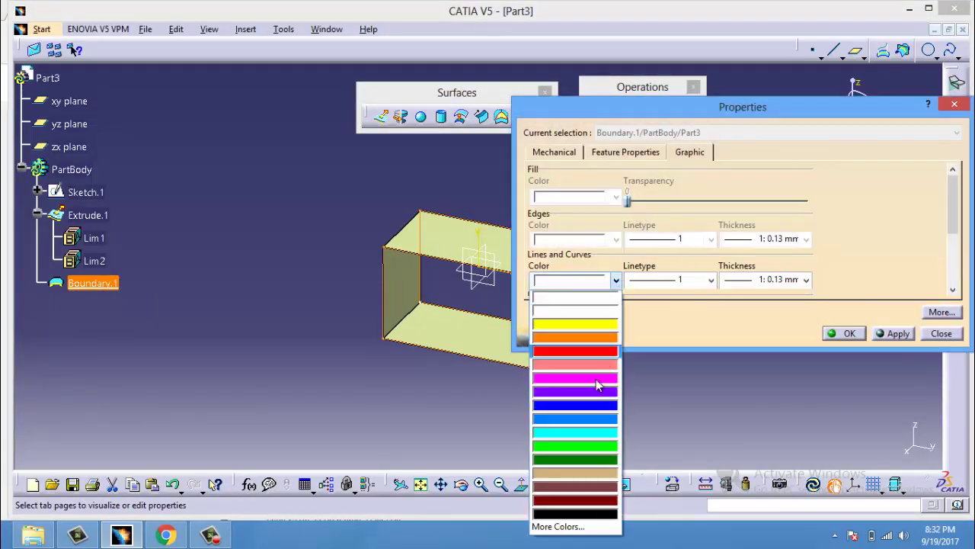
click(593, 419)
click(860, 336)
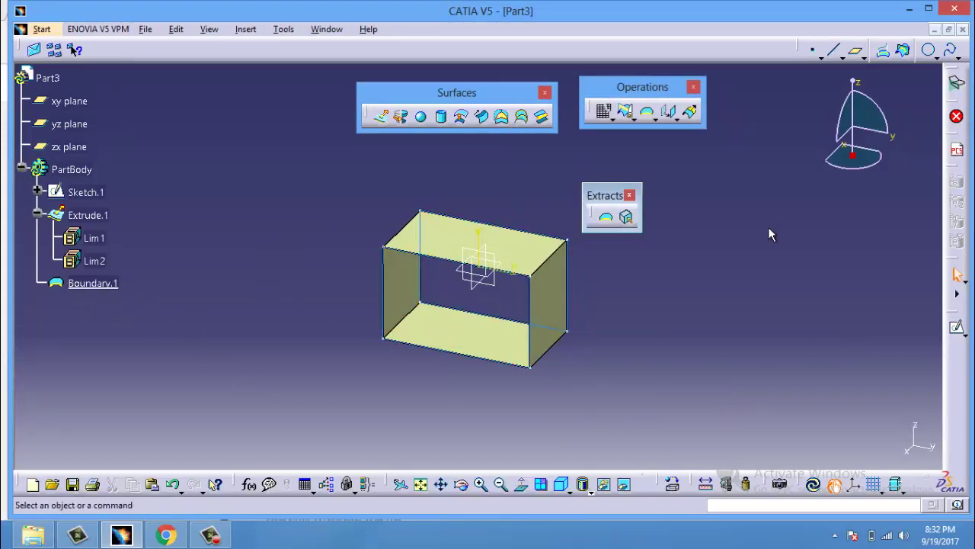
Extract the box's top face as Extract.1
click(633, 219)
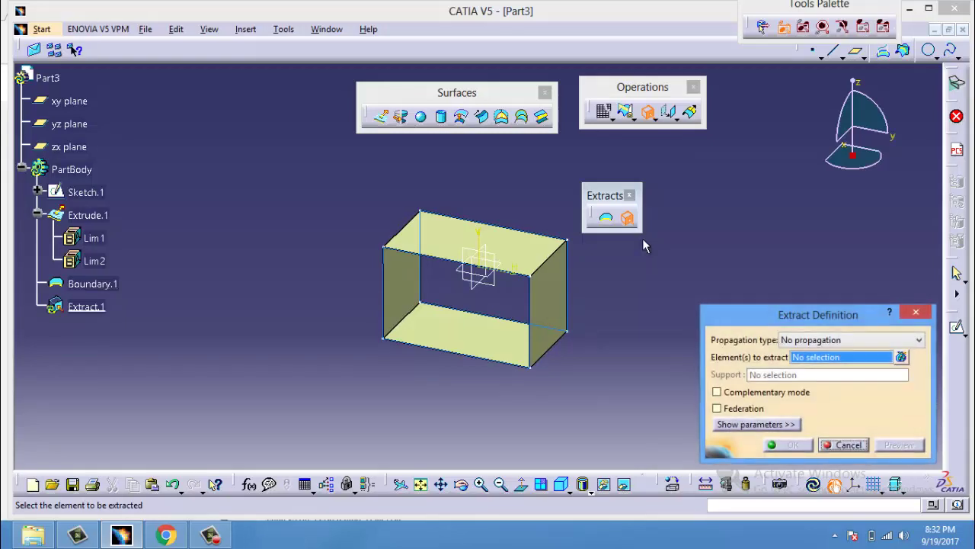
click(492, 242)
click(809, 449)
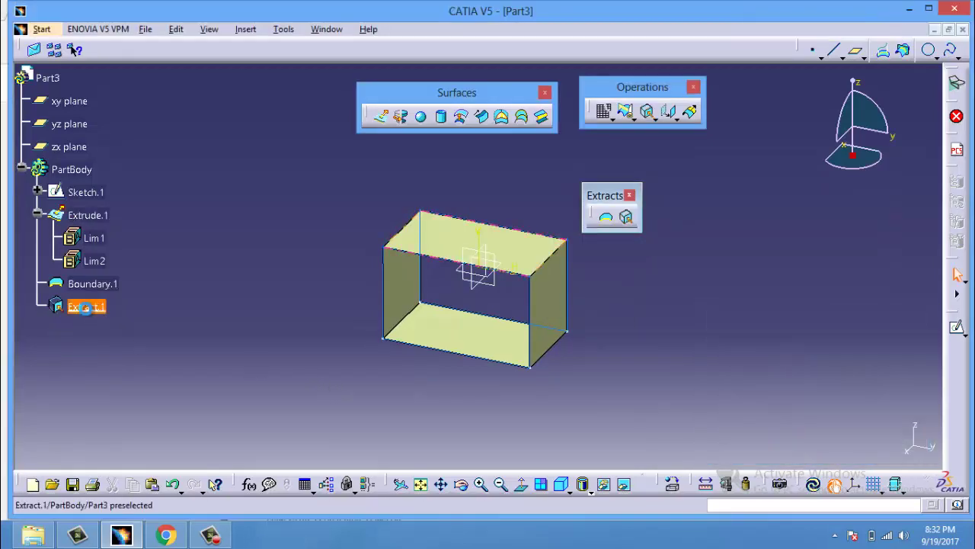
Give Extract.1 magenta edges in its Properties
right_click(86, 307)
click(183, 78)
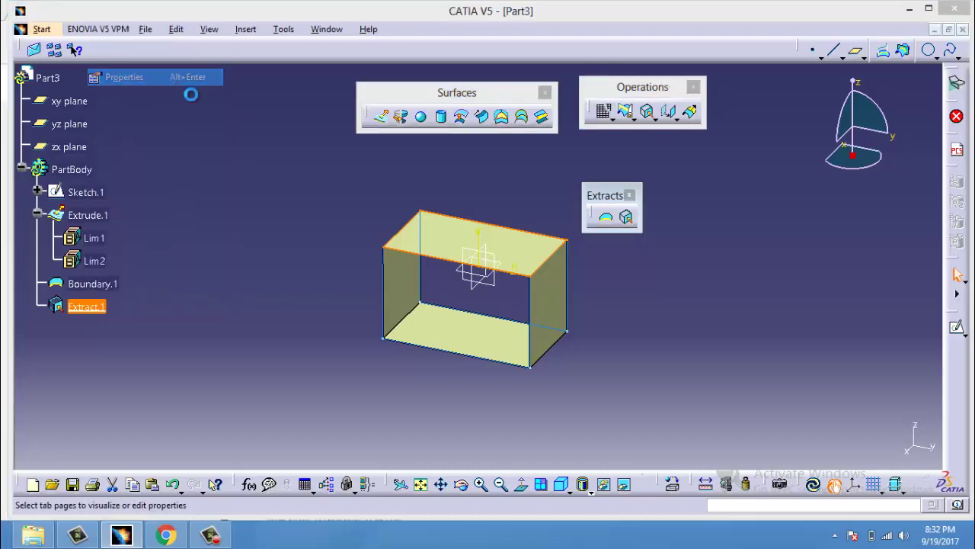
click(617, 240)
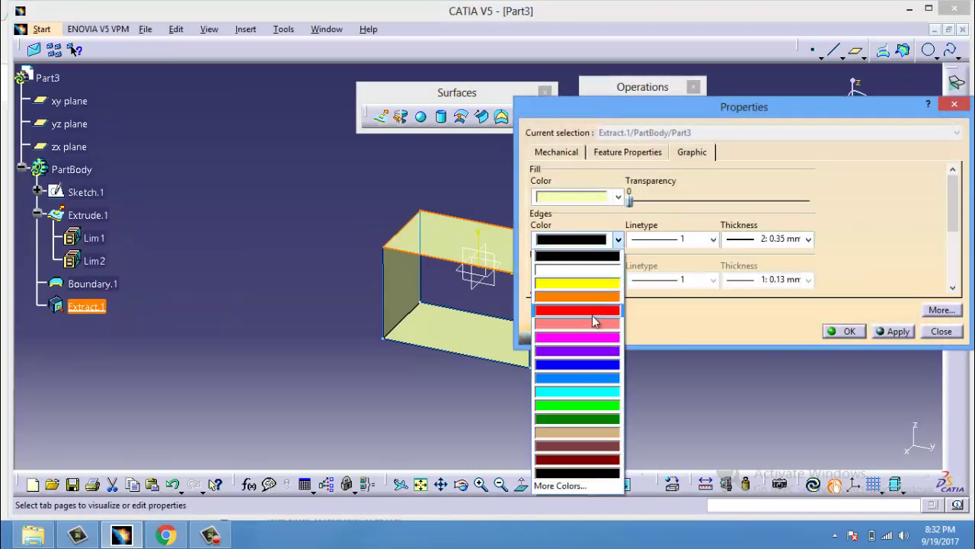
click(591, 338)
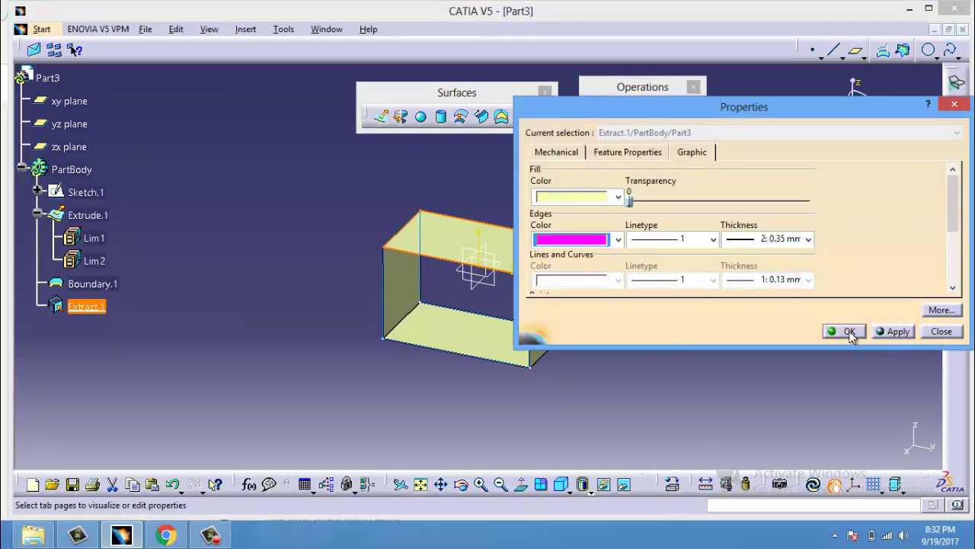
click(850, 332)
click(356, 377)
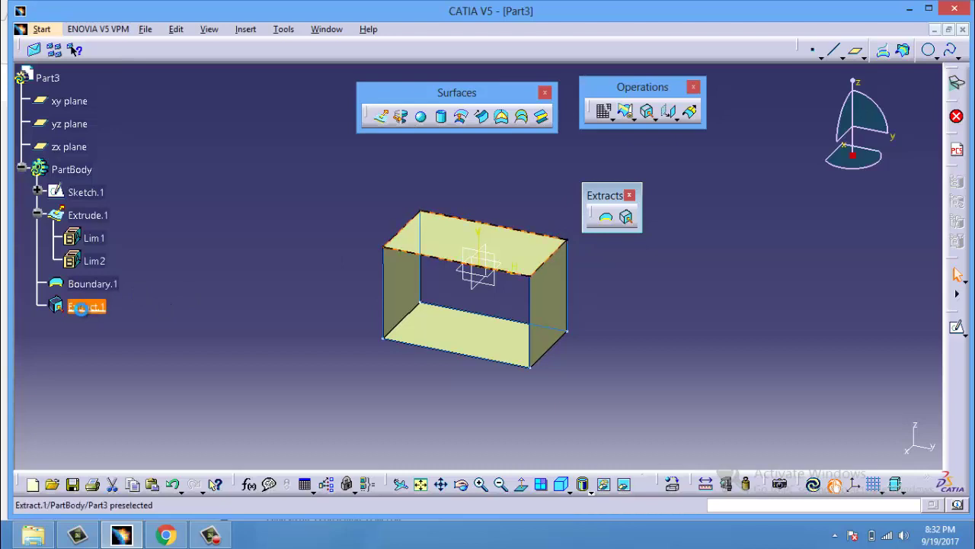
Set Extract.1's fill colour to salmon pink
right_click(82, 309)
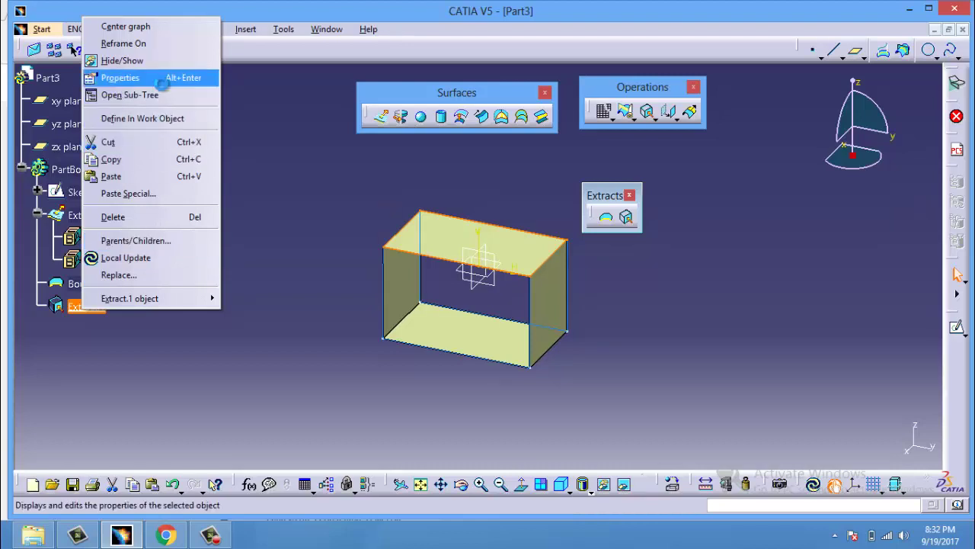
click(162, 81)
click(621, 200)
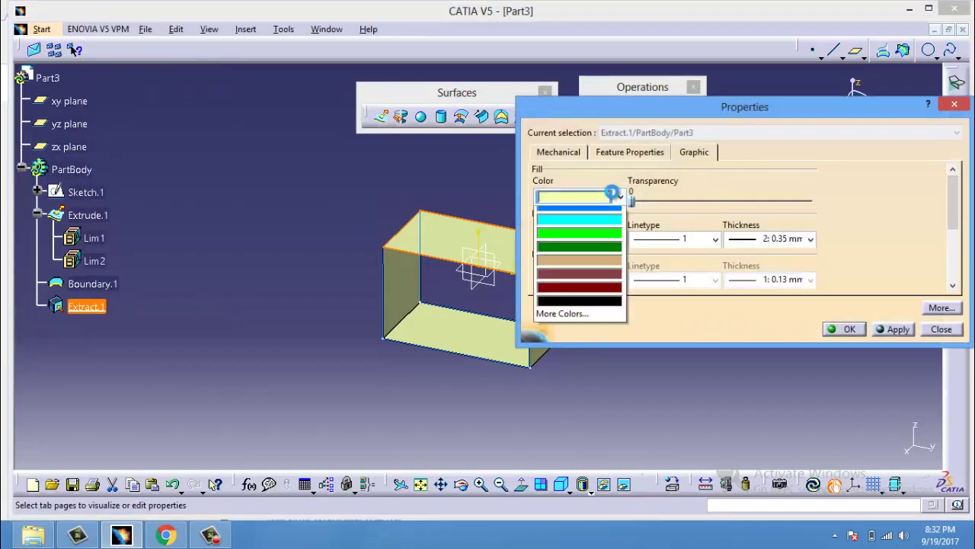
click(599, 282)
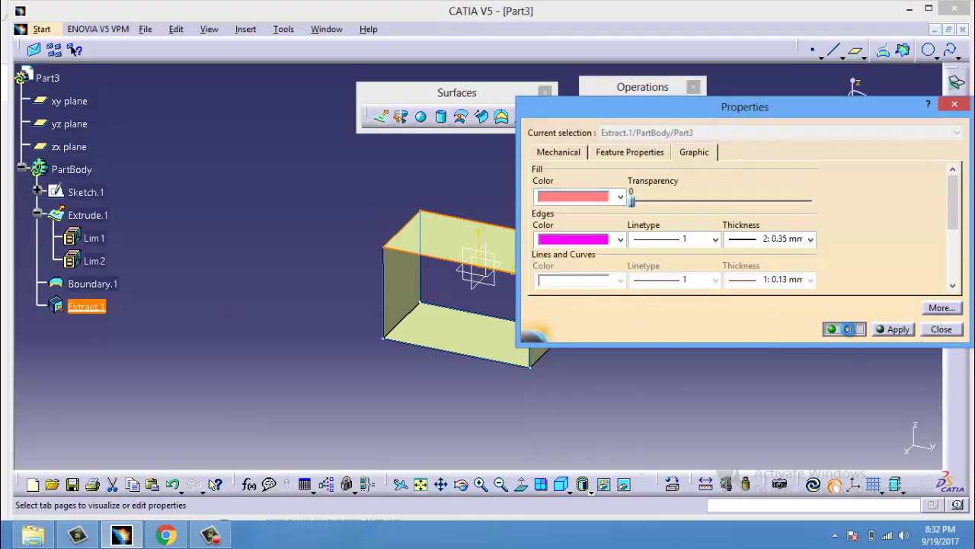
click(846, 329)
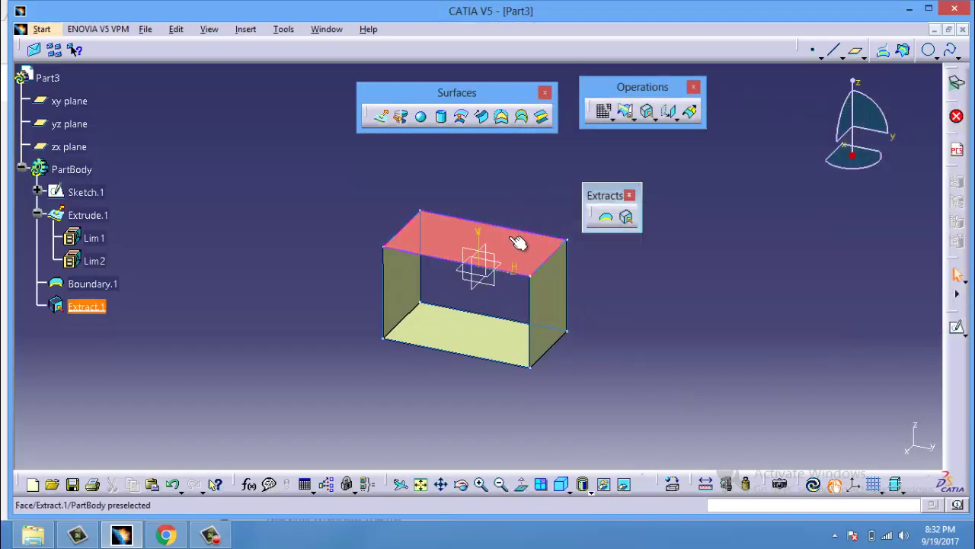
click(87, 307)
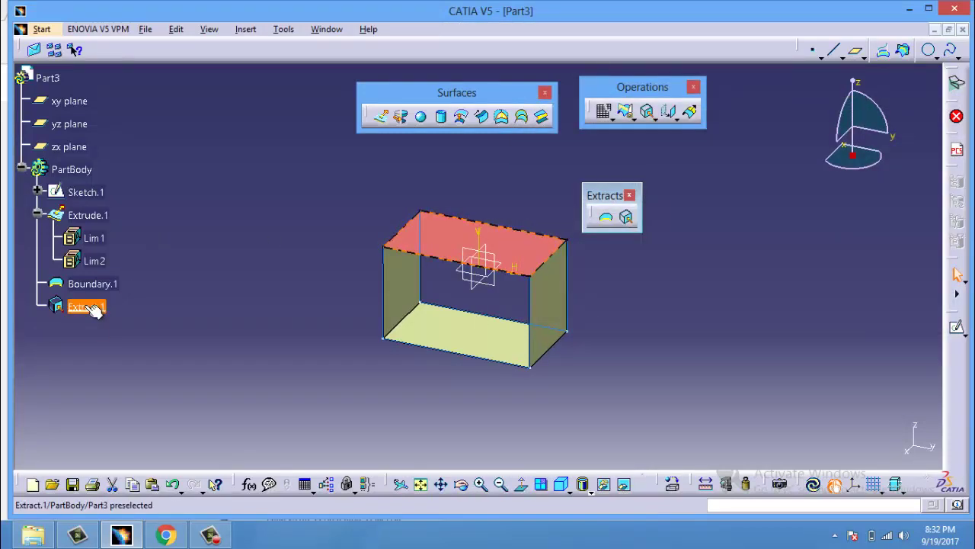
ctrl+click(89, 283)
click(90, 283)
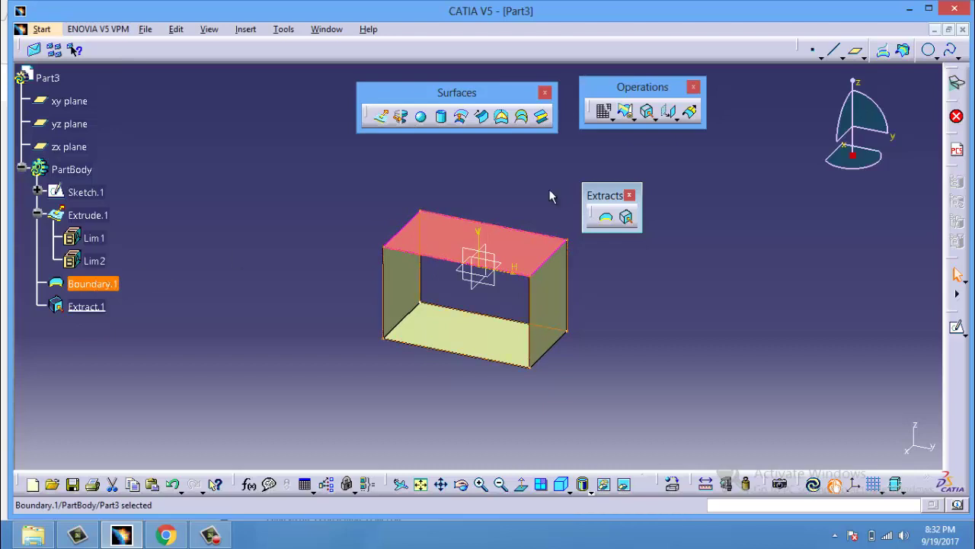
Undo the extract and boundary, then try translating Extrude.1 and cancel it
click(630, 197)
key(ctrl+z)
key(ctrl+z)
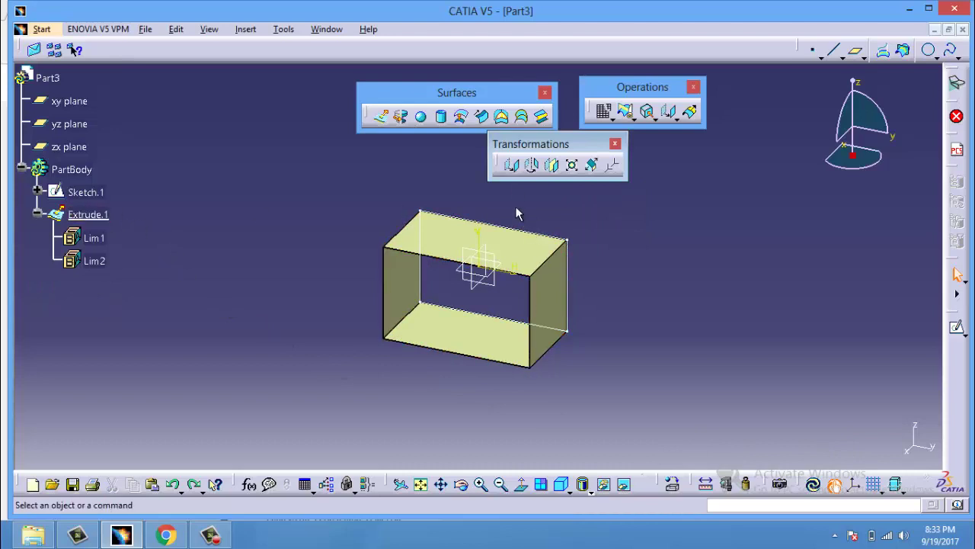
click(512, 168)
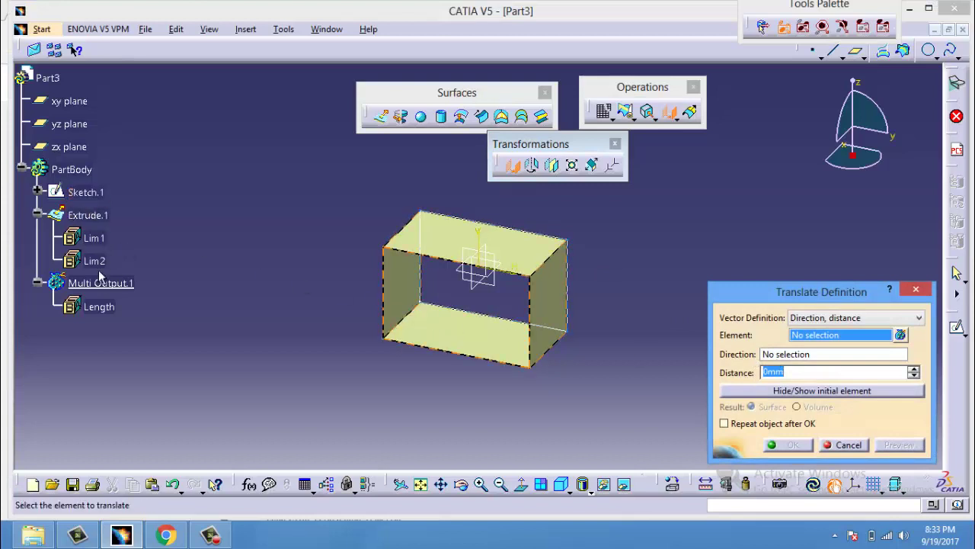
click(105, 217)
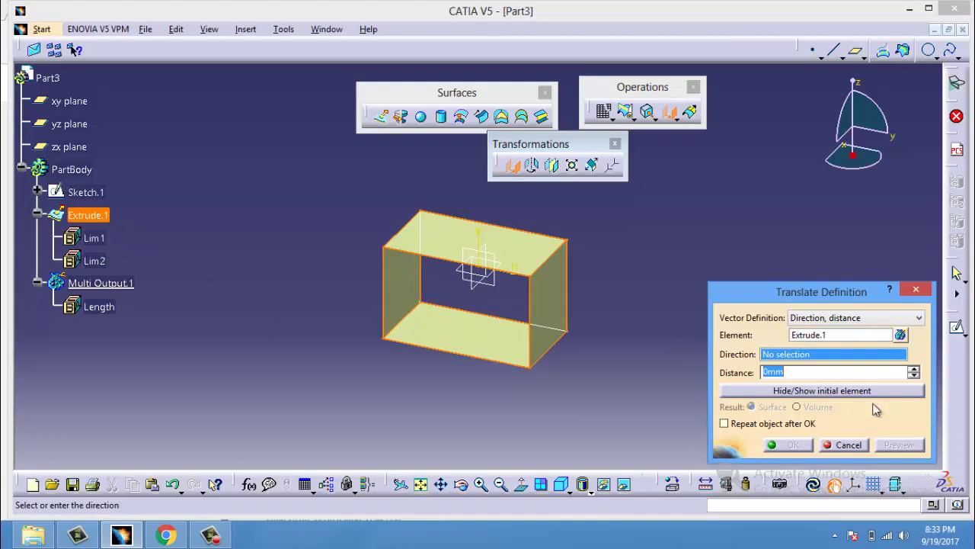
click(913, 369)
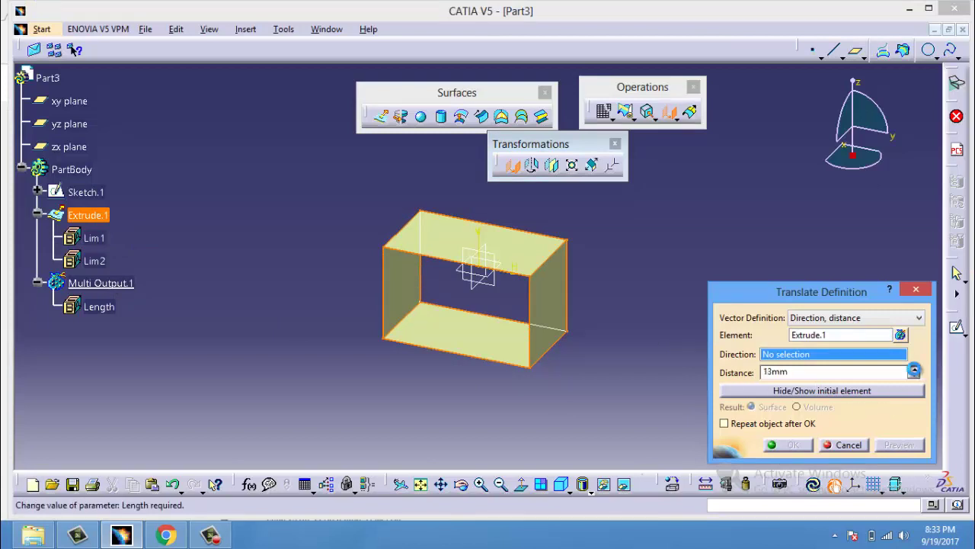
drag(913, 369, 914, 369)
click(841, 444)
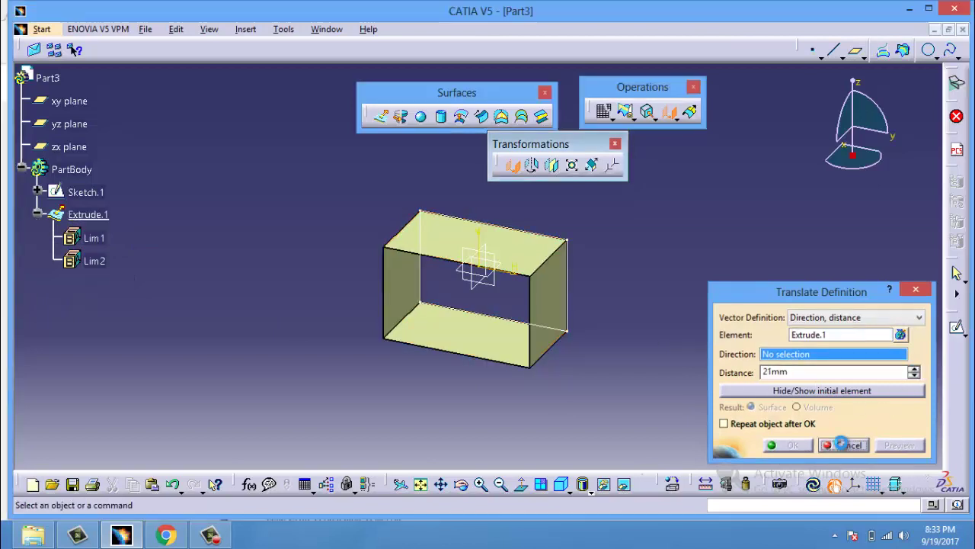
click(107, 218)
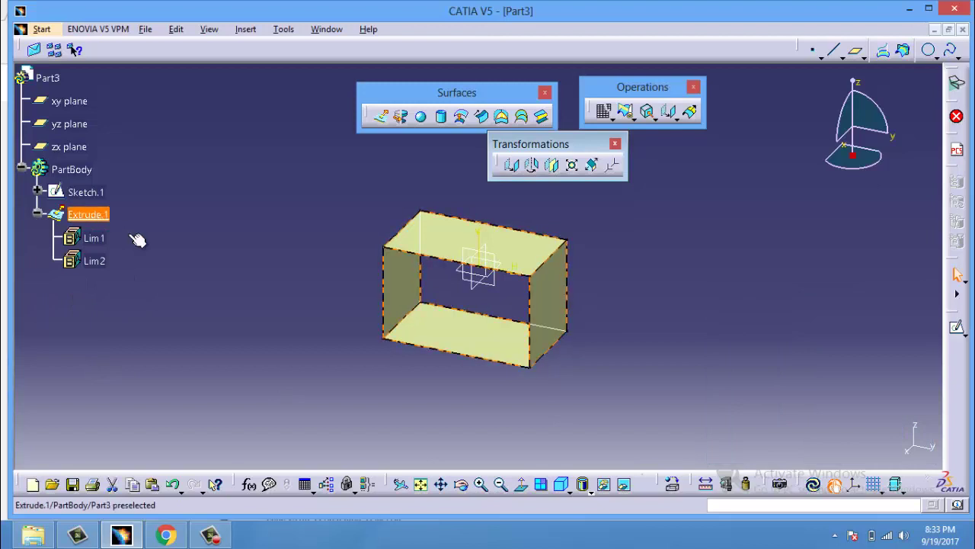
click(512, 166)
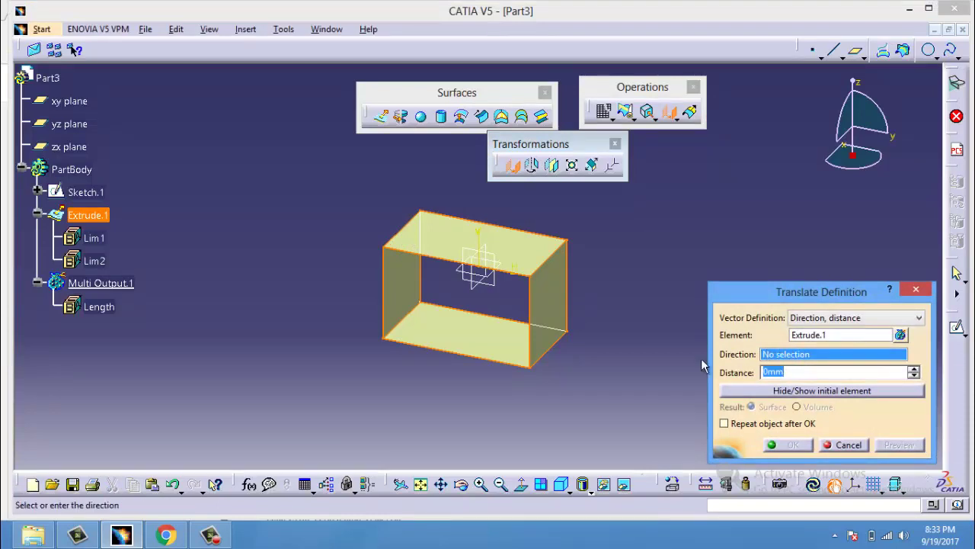
click(500, 262)
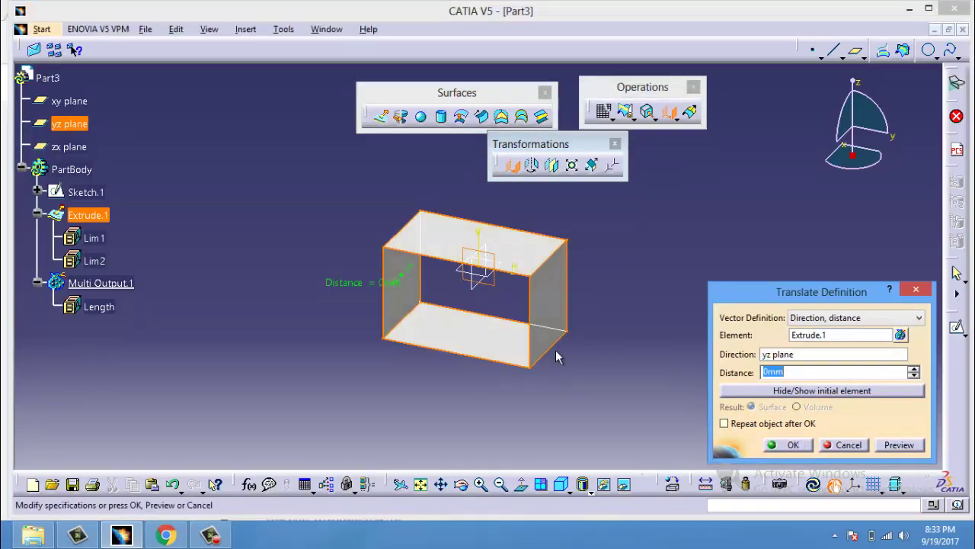
click(915, 368)
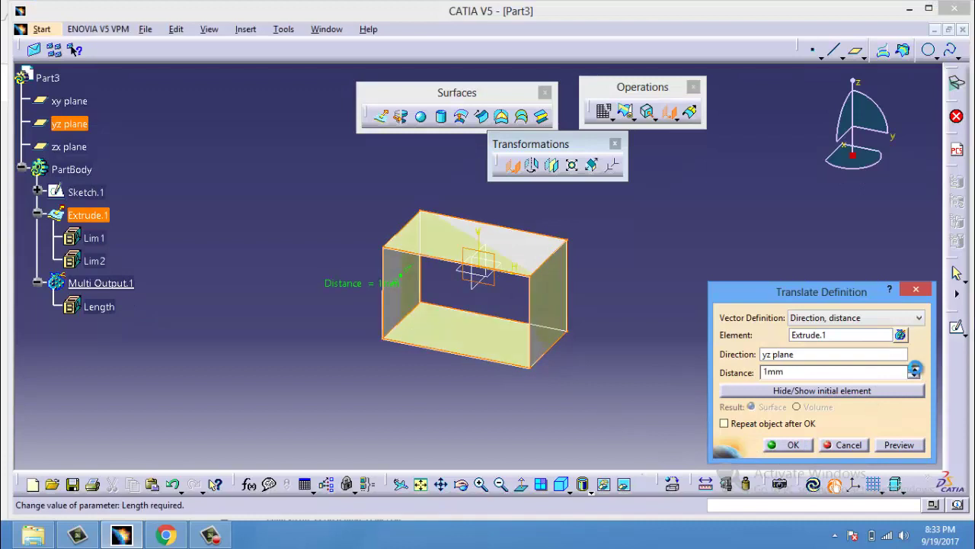
click(915, 368)
click(914, 368)
drag(914, 368, 914, 368)
click(768, 424)
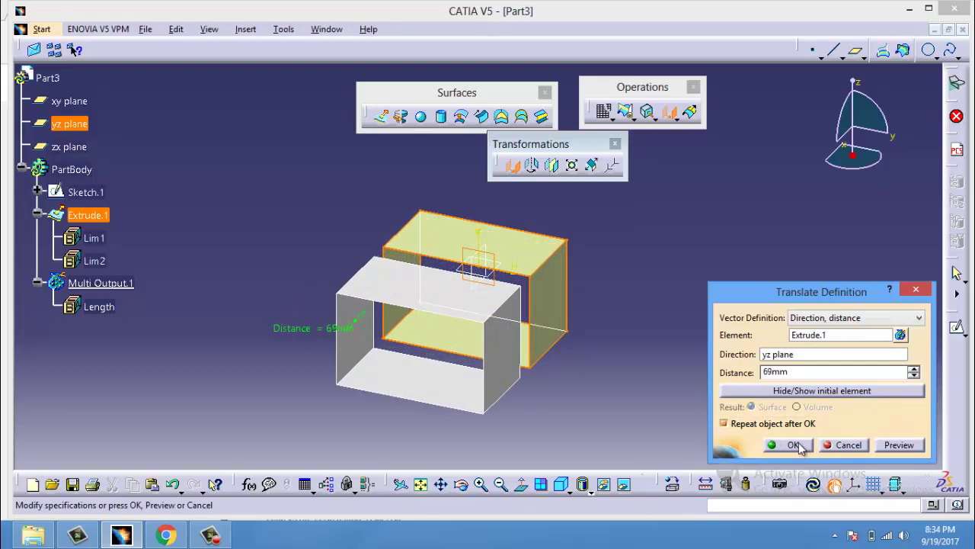
click(796, 445)
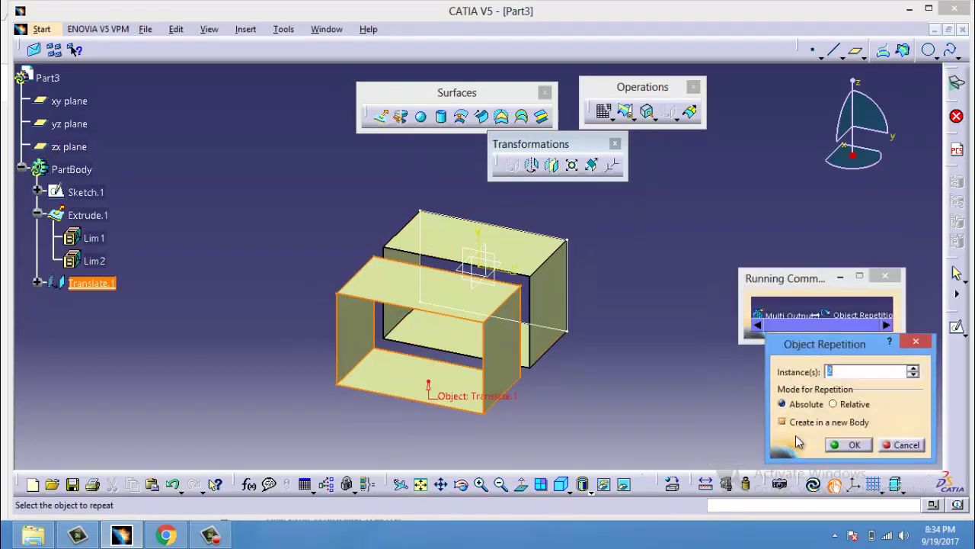
click(857, 446)
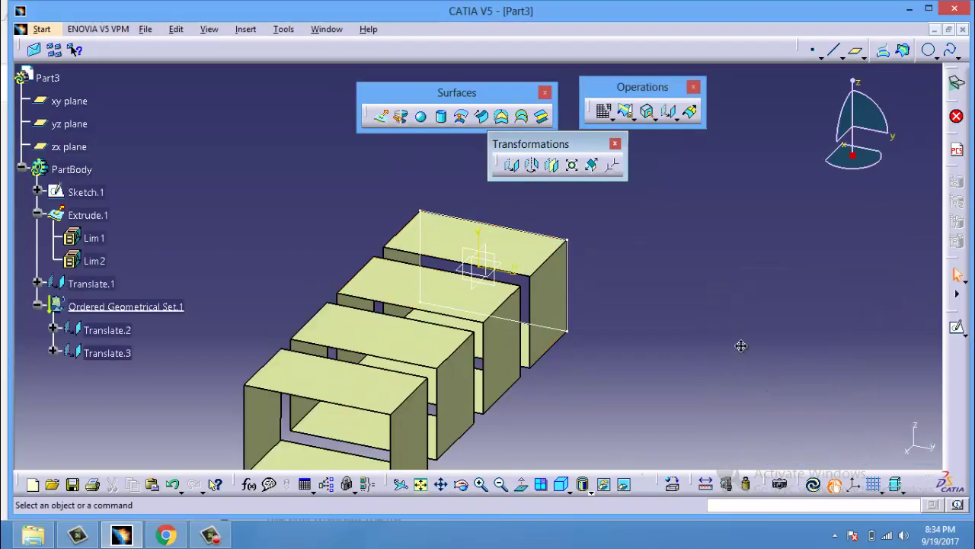
middle_drag(741, 345, 667, 260)
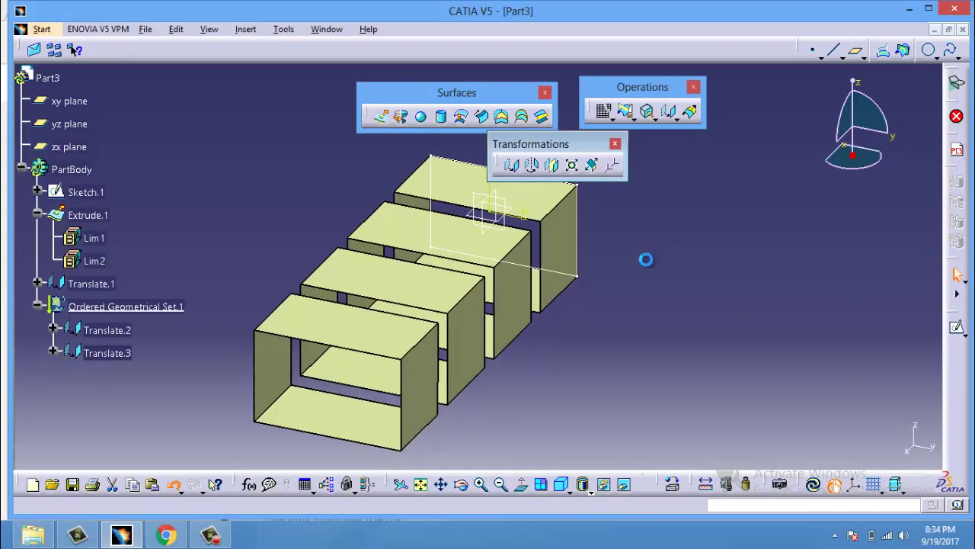
key(ctrl+z)
key(ctrl+z)
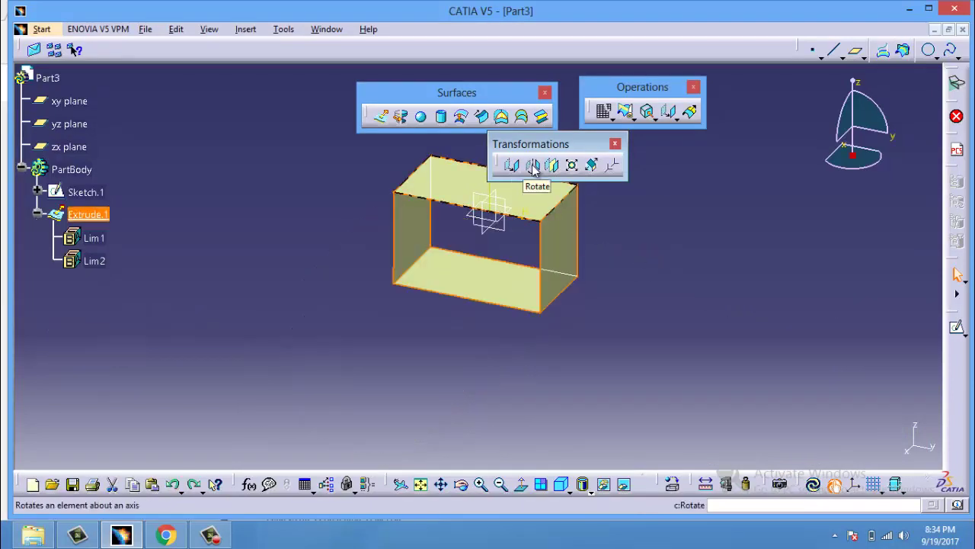
click(533, 166)
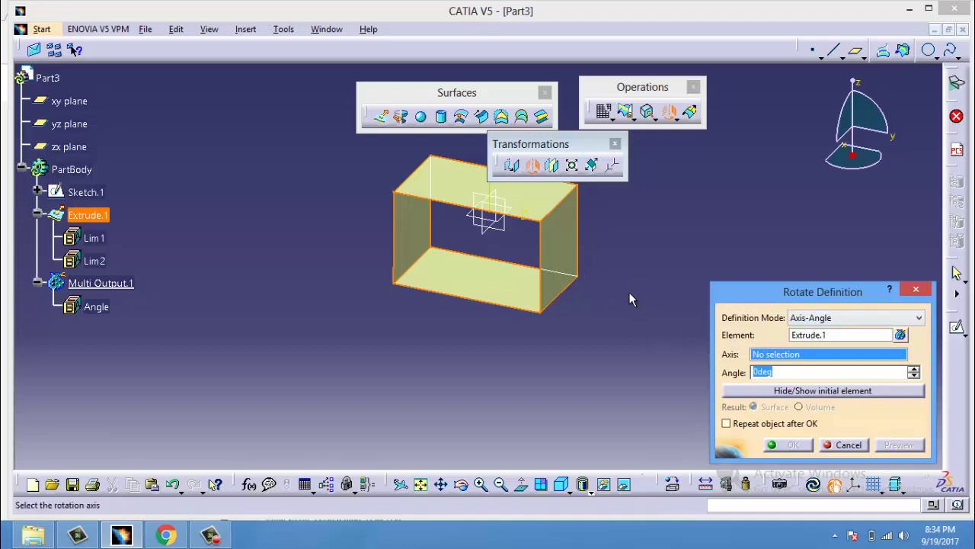
click(914, 369)
right_click(800, 356)
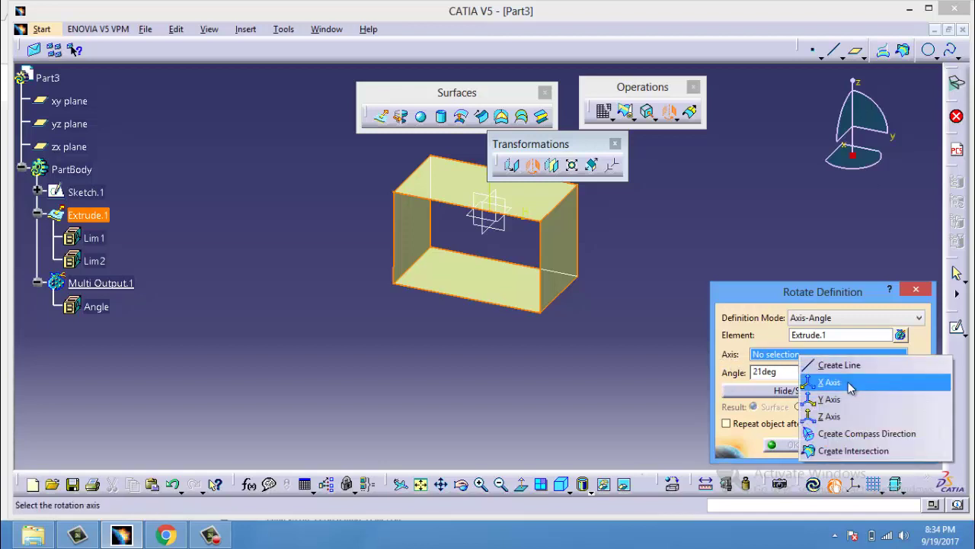
click(847, 383)
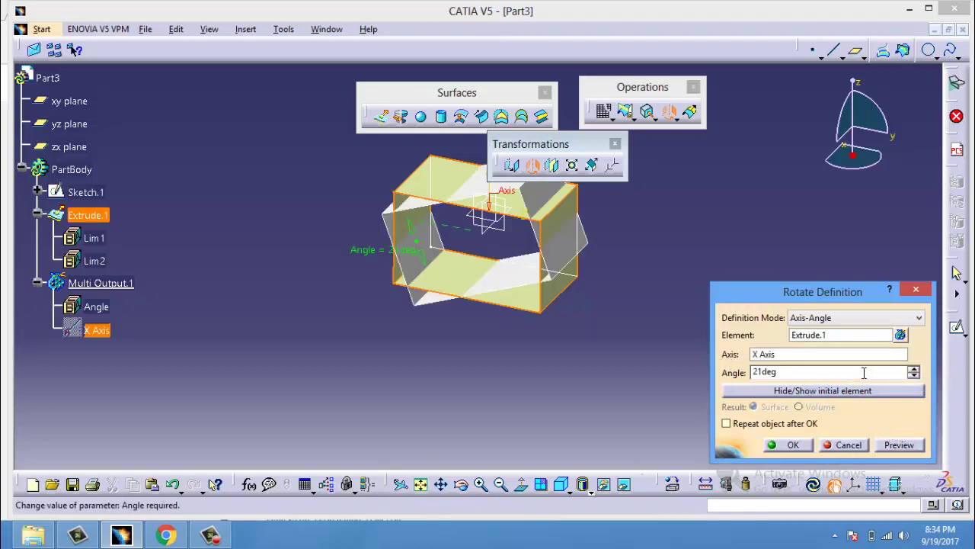
drag(912, 368, 912, 368)
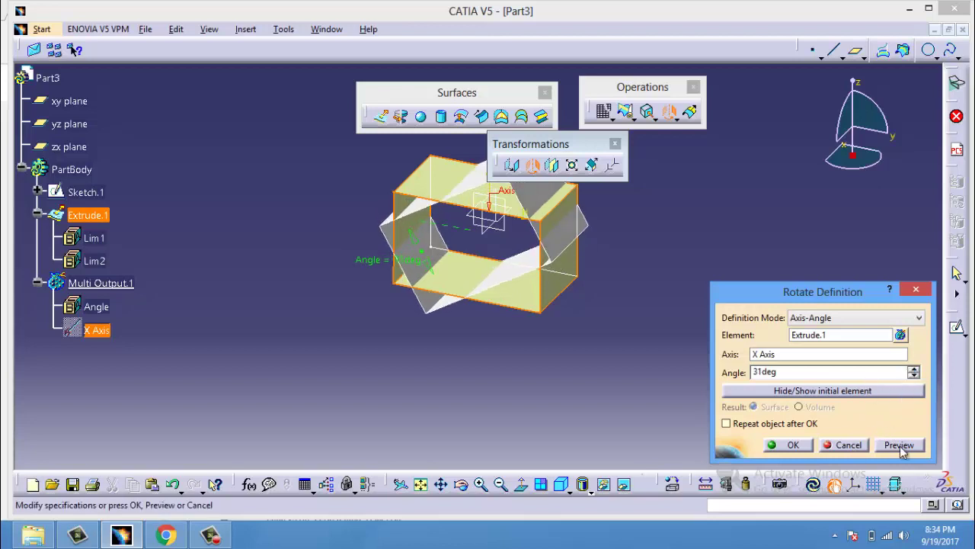
click(793, 445)
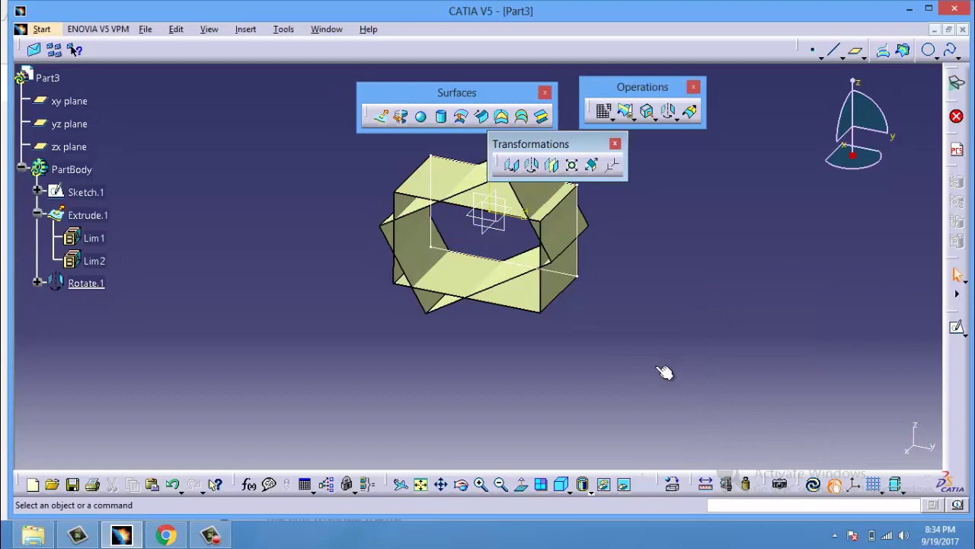
key(ctrl+z)
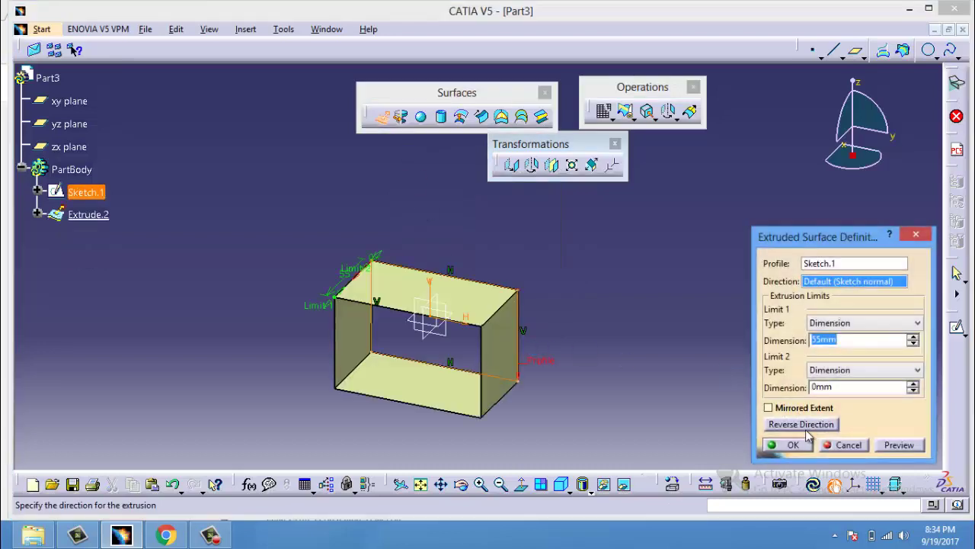
Confirm Extrude.2 and mirror it about the yz plane as Symmetry.1
click(792, 445)
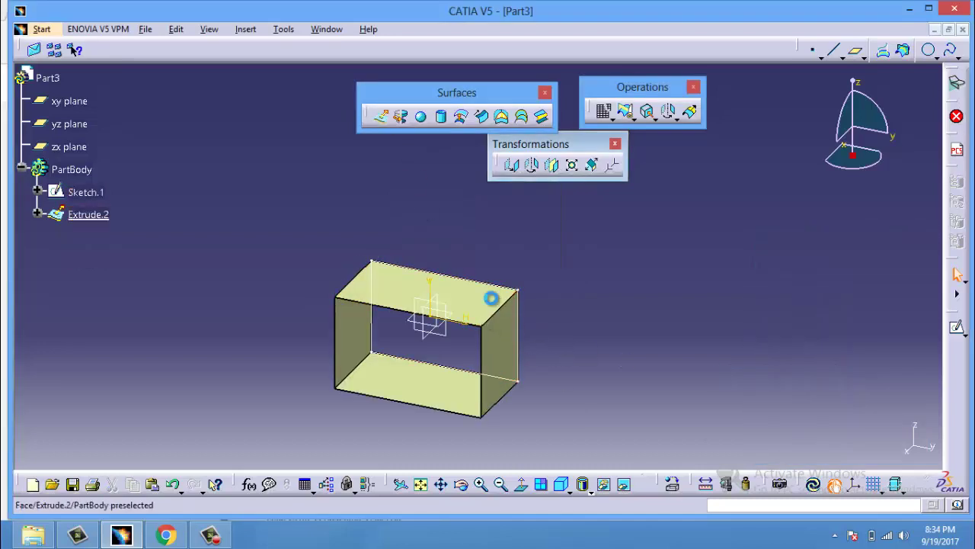
click(494, 294)
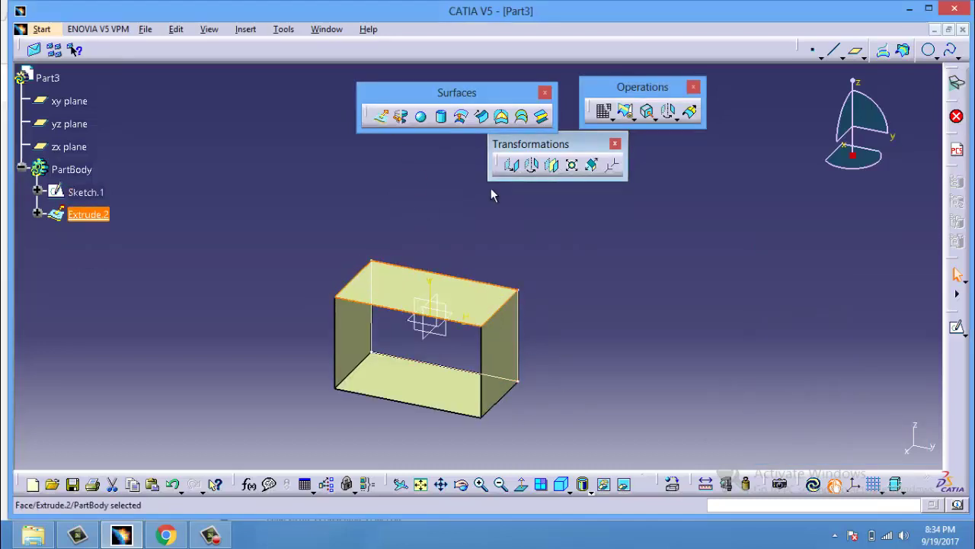
click(554, 166)
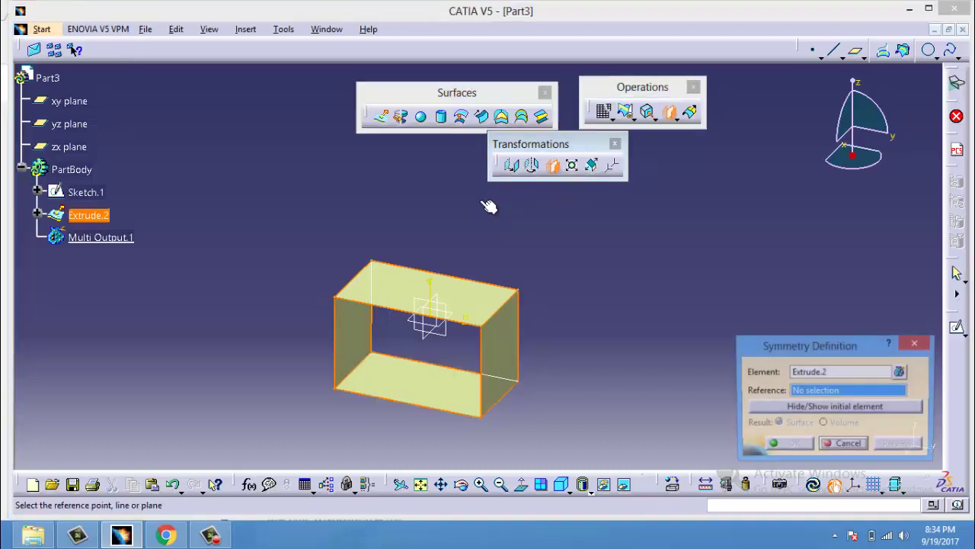
click(452, 308)
click(771, 446)
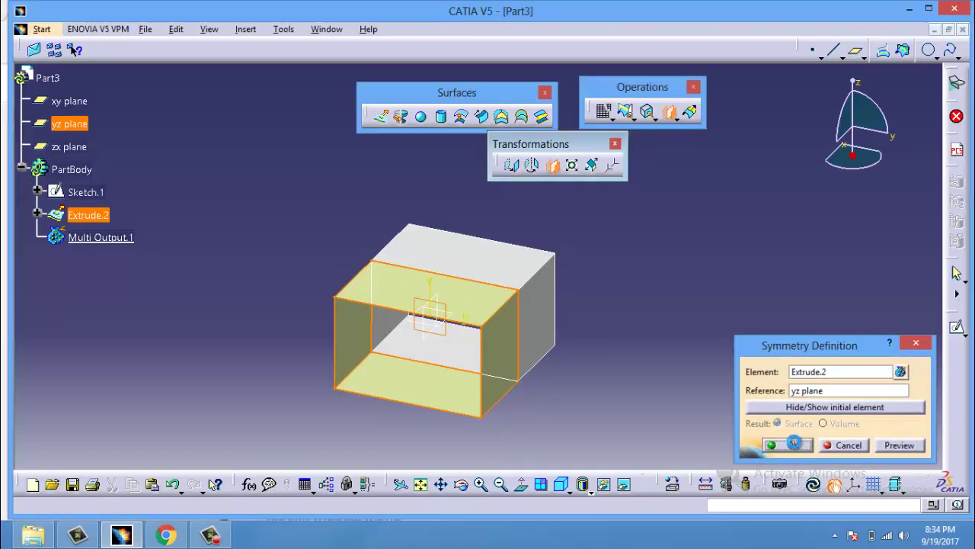
Start Scaling with Symmetry.1 as the element to scale
click(573, 166)
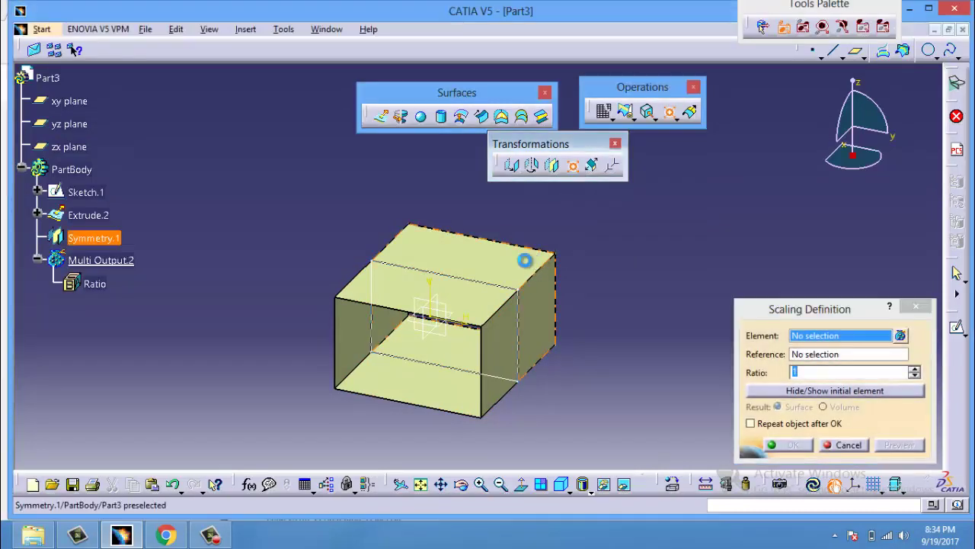
click(524, 261)
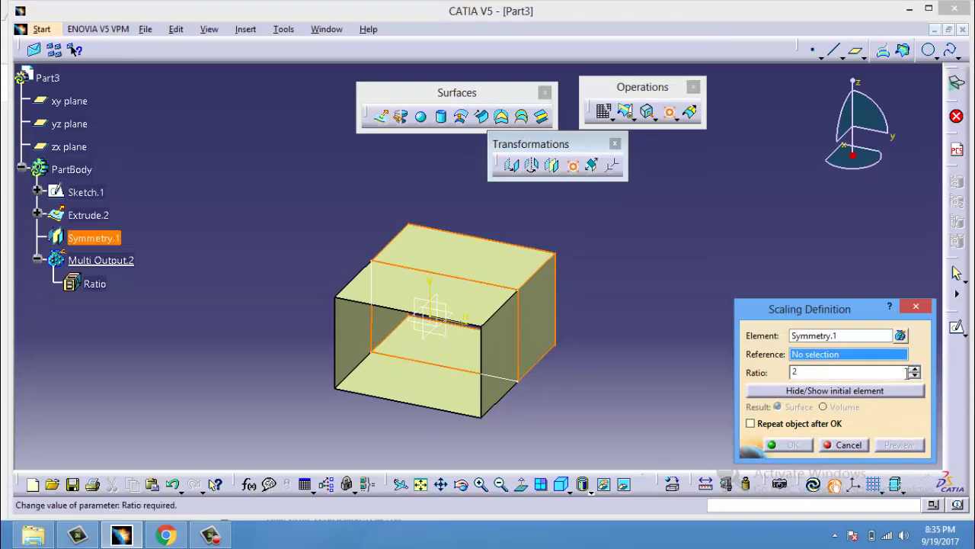
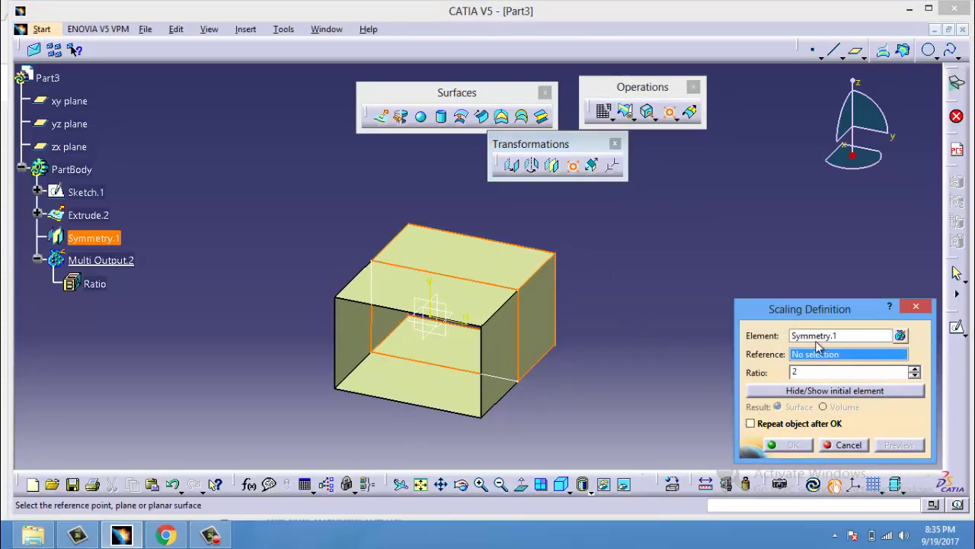
Set the Scaling reference to the yz plane, keep ratio 2, and create Scaling.1
click(448, 312)
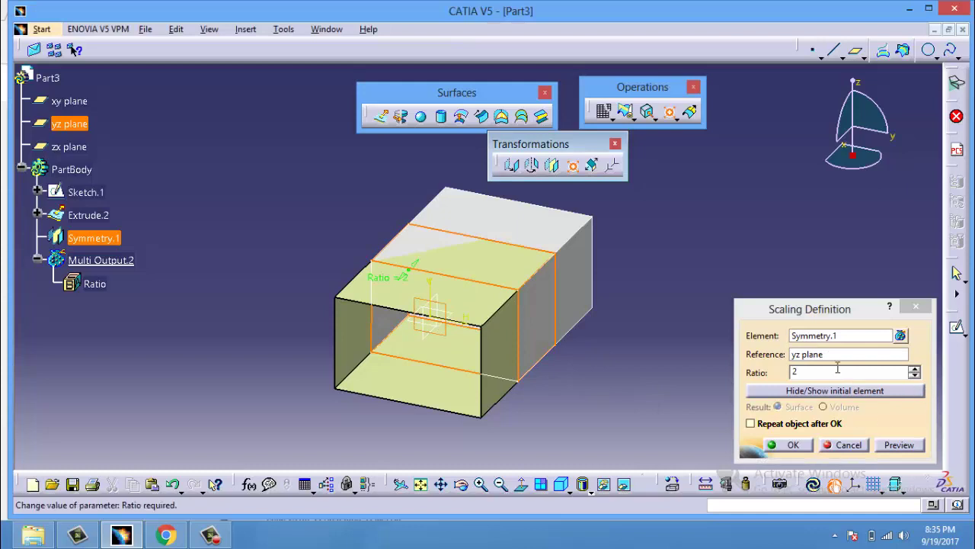
click(817, 355)
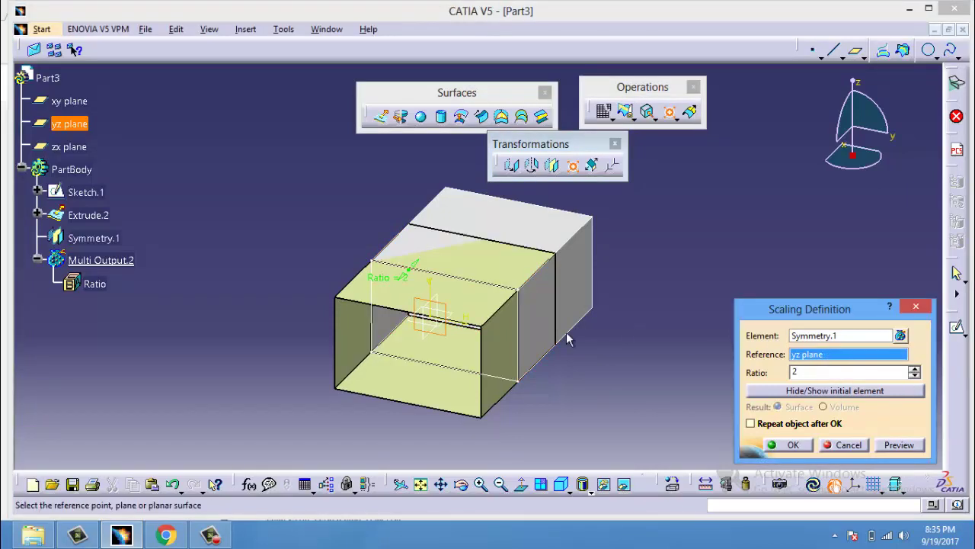
click(445, 303)
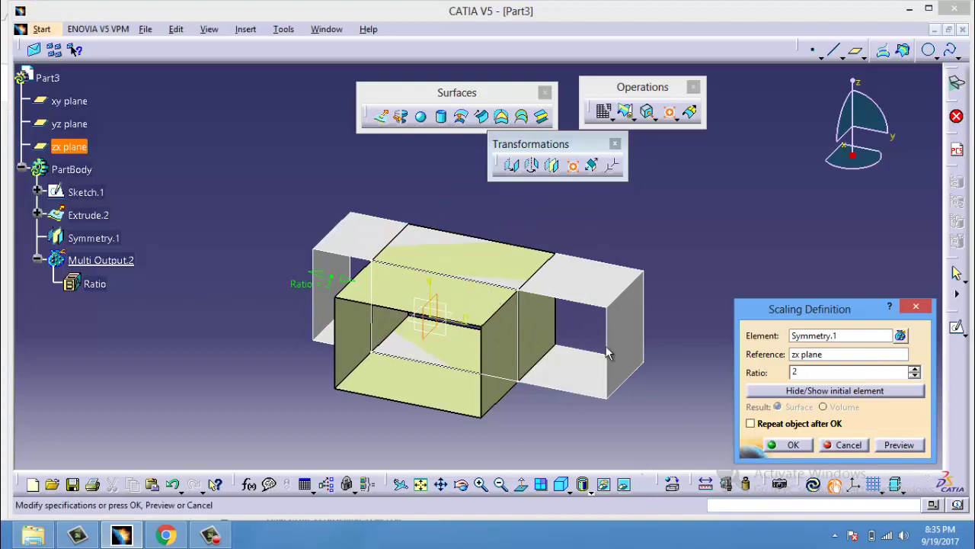
click(819, 356)
right_click(819, 355)
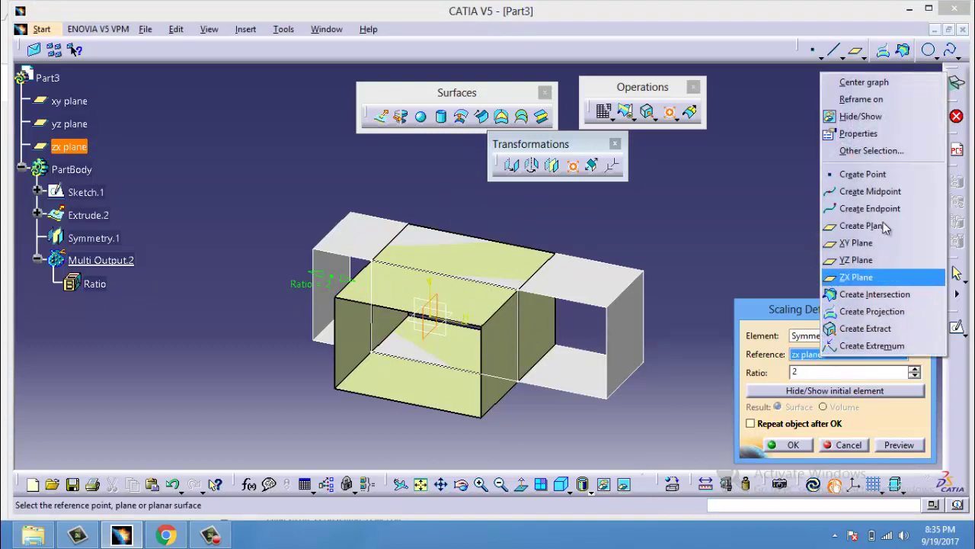
click(871, 260)
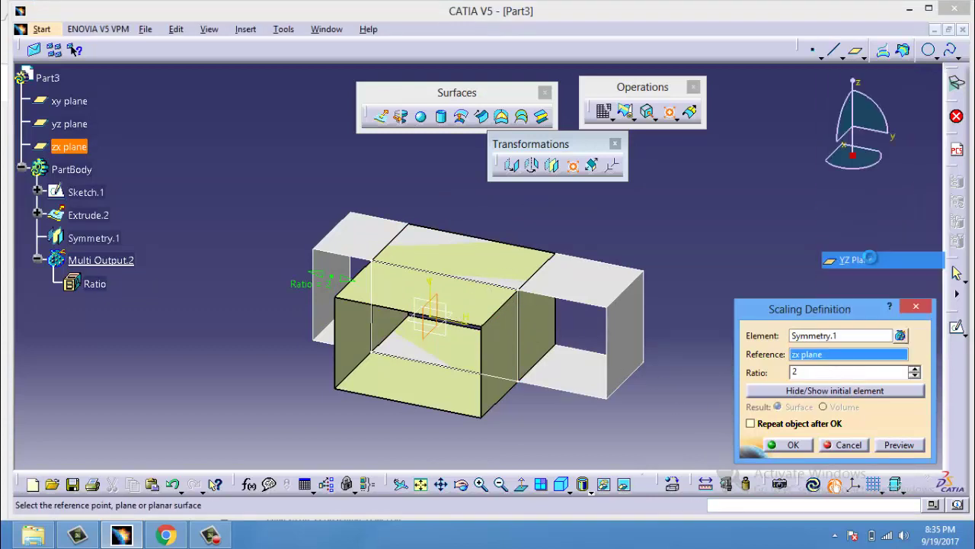
click(792, 444)
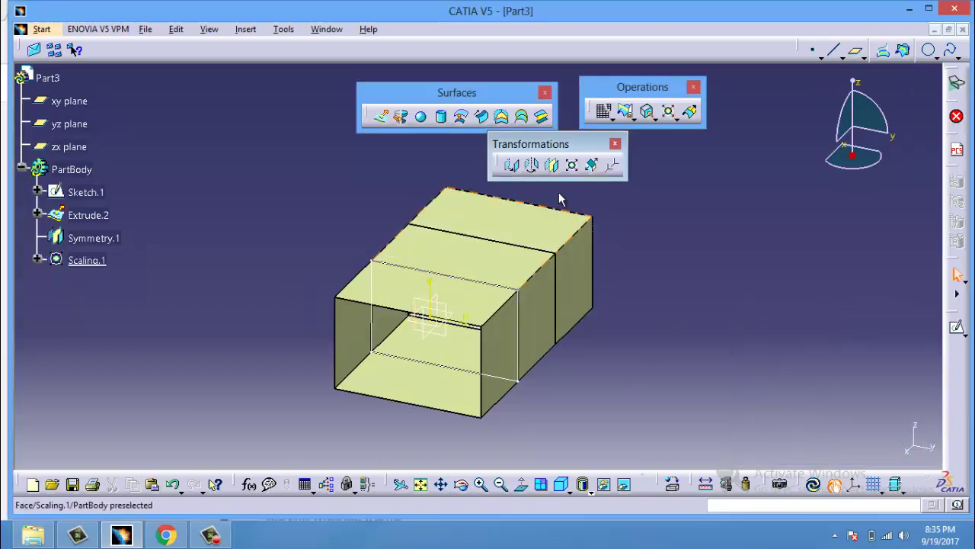
Create Affinity.1 on Scaling.1 with ratios X 2, Y 2 and Z 3
click(593, 167)
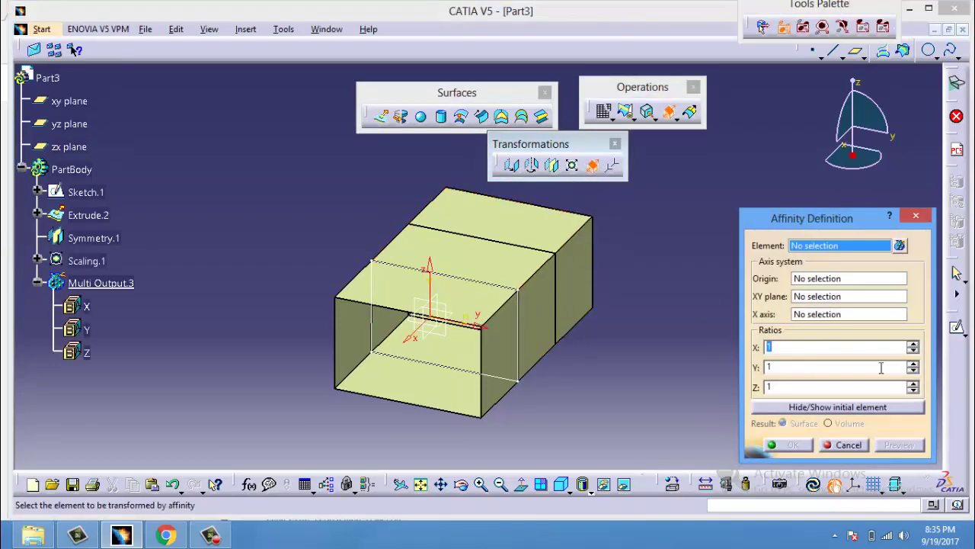
click(540, 236)
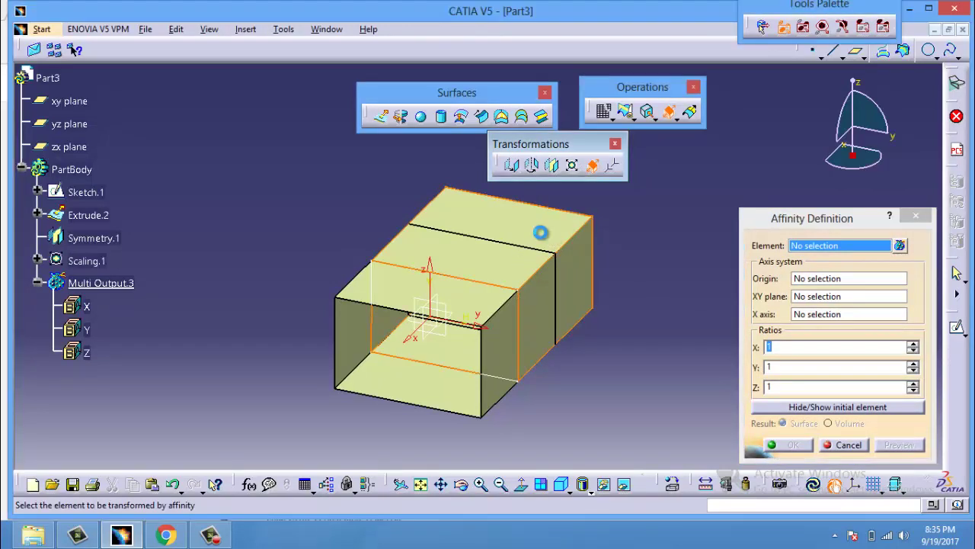
click(913, 343)
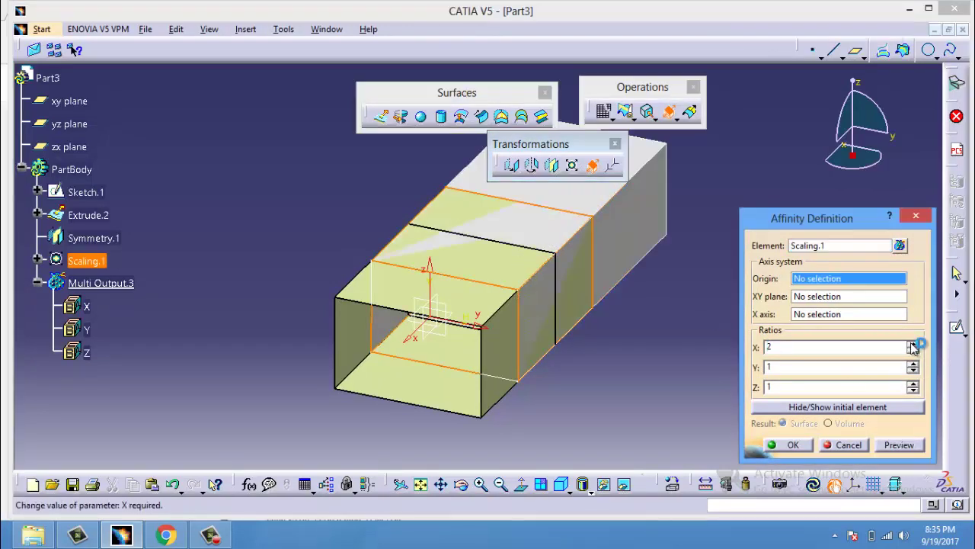
click(914, 363)
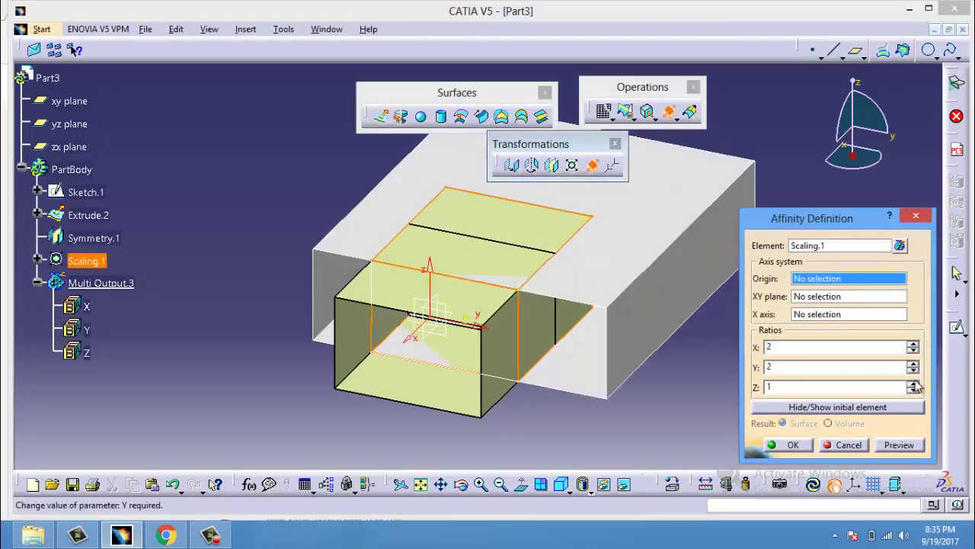
click(913, 383)
click(913, 383)
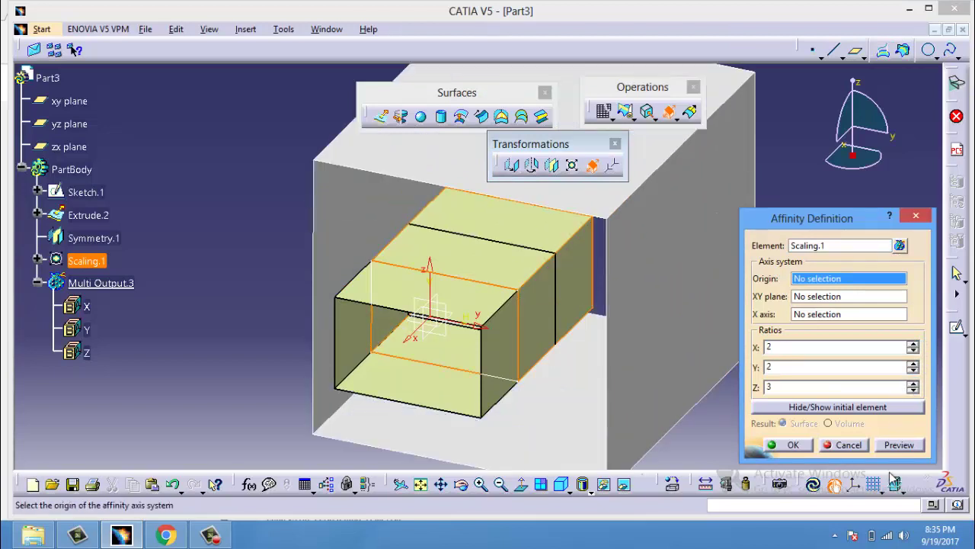
click(791, 445)
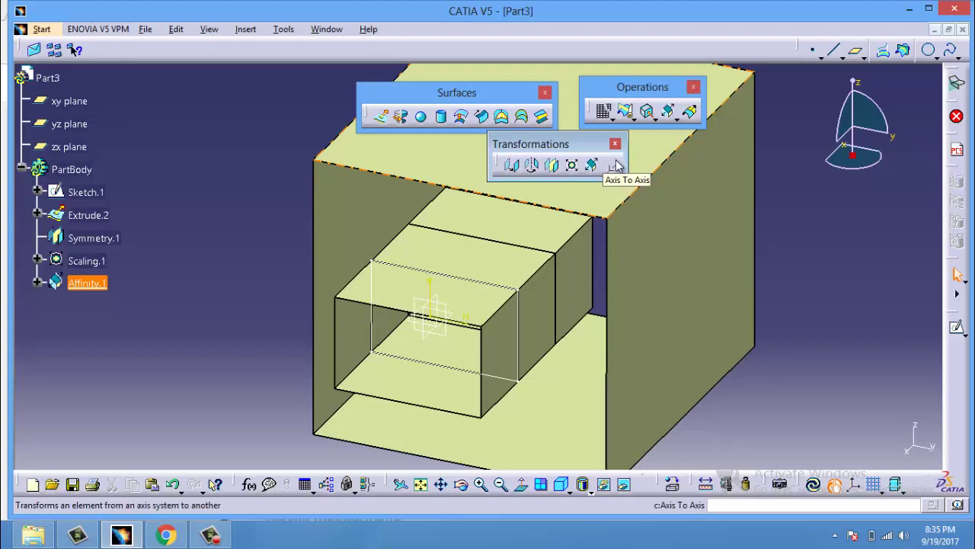
click(795, 287)
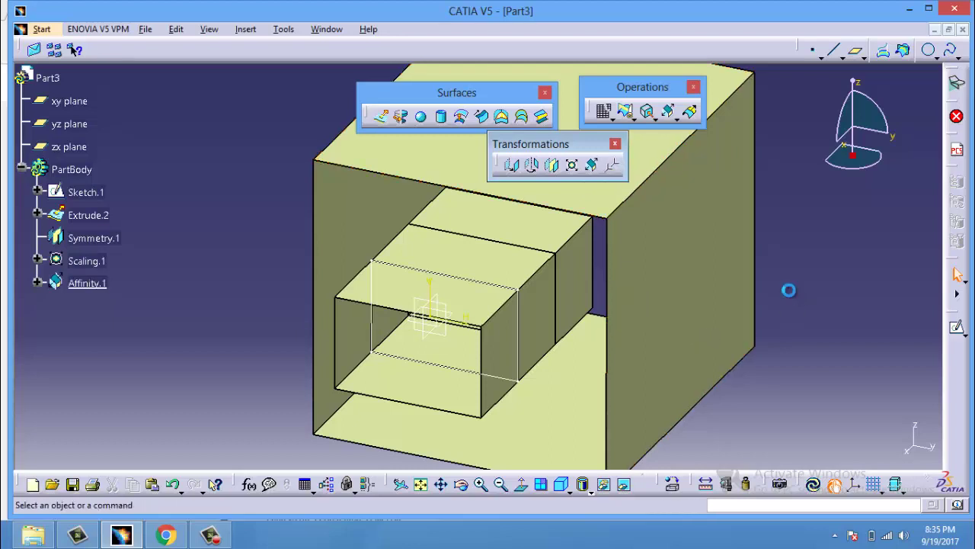
Undo the transformation and extrusion features and delete Sketch.1
key(ctrl+z)
key(ctrl+z)
key(ctrl+z)
key(ctrl+z)
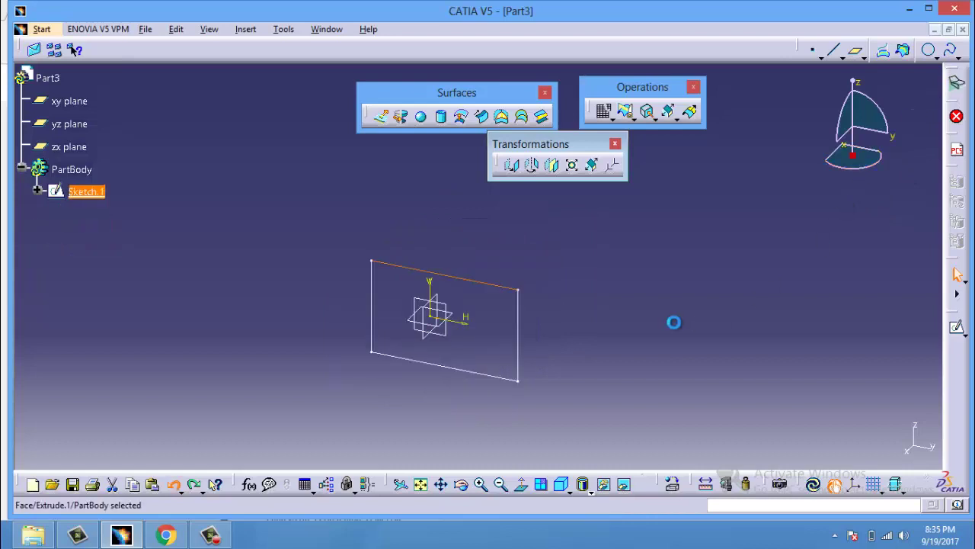
mouse_move(319, 202)
mouse_down()
mouse_move(686, 445)
mouse_move(681, 431)
mouse_up()
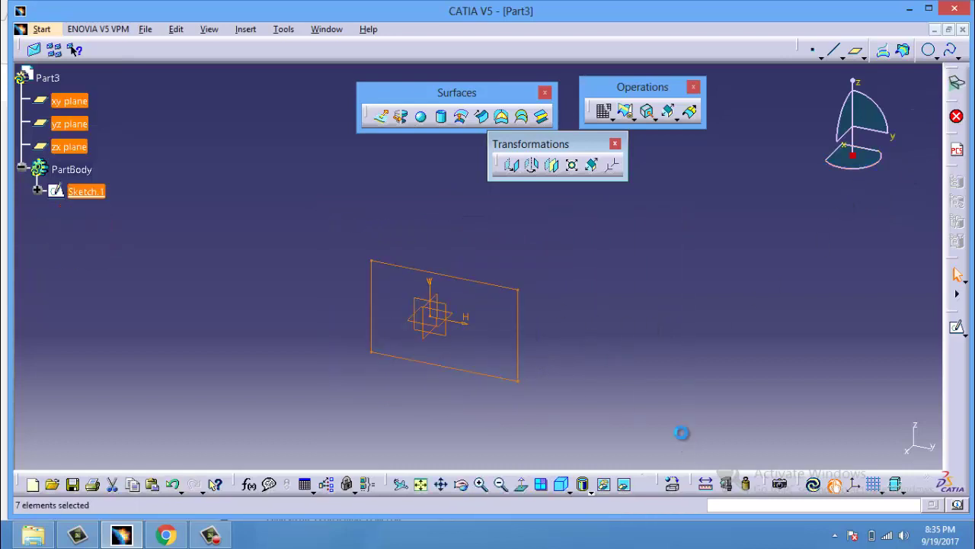
key(Delete)
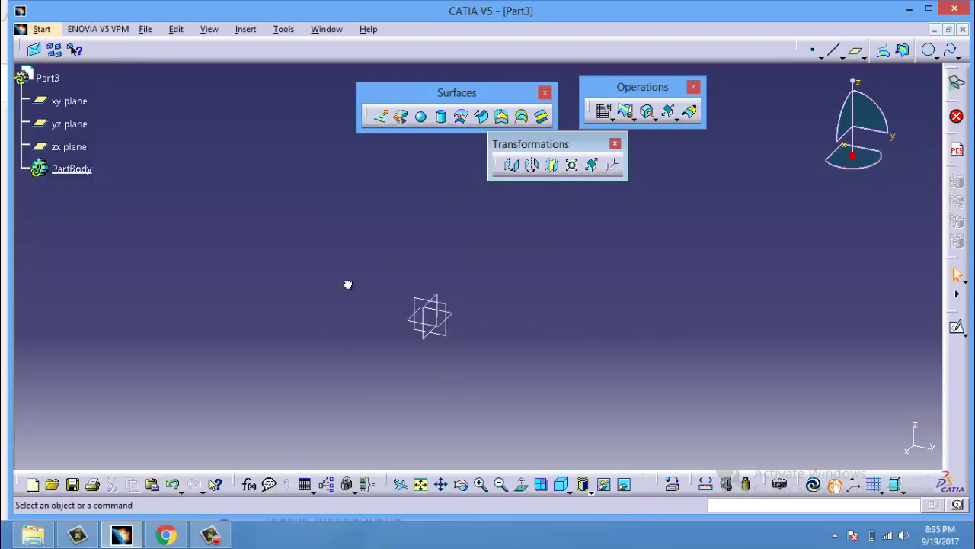
Hide the xy, yz and zx reference planes
drag(348, 279, 452, 347)
right_click(84, 108)
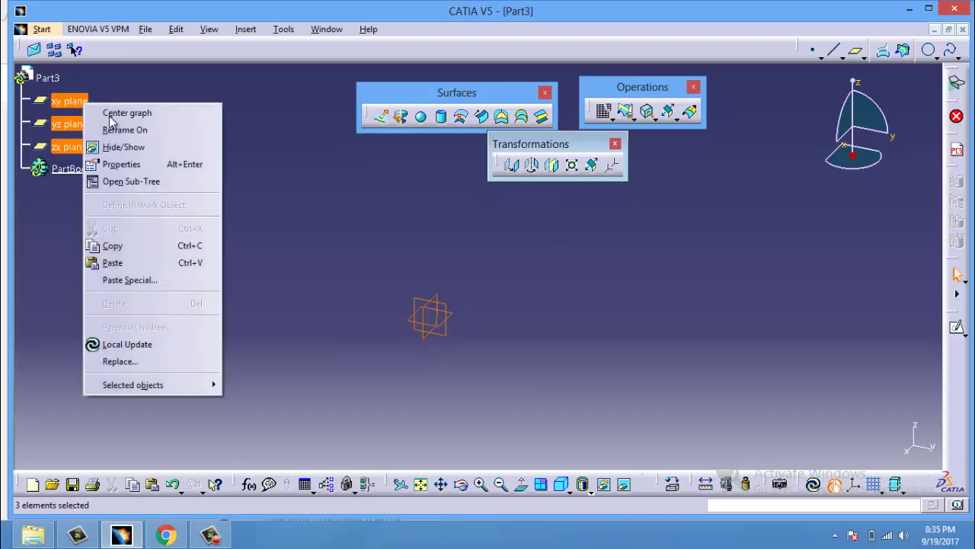
click(135, 147)
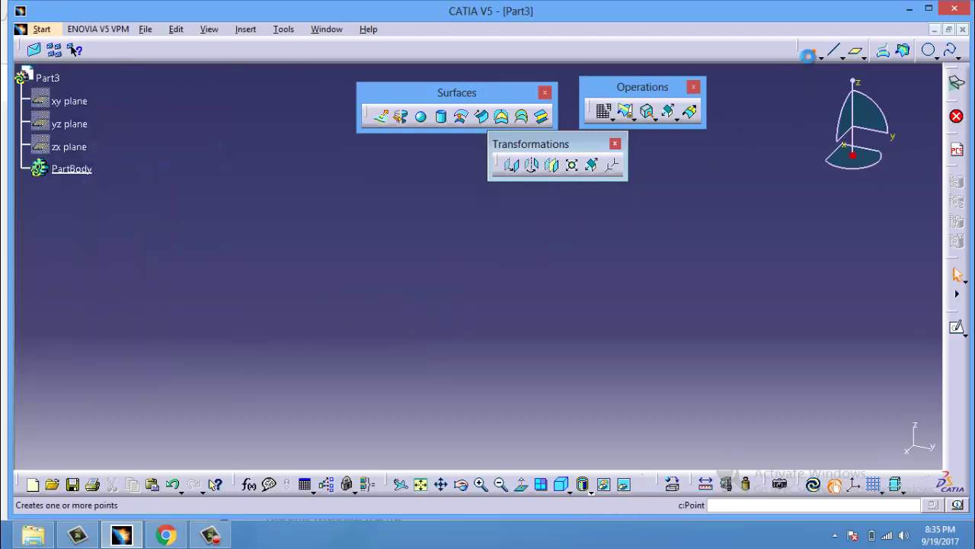
click(812, 50)
Create Point.1 at the origin and Point.2 at X, Y, Z = 55mm
click(621, 328)
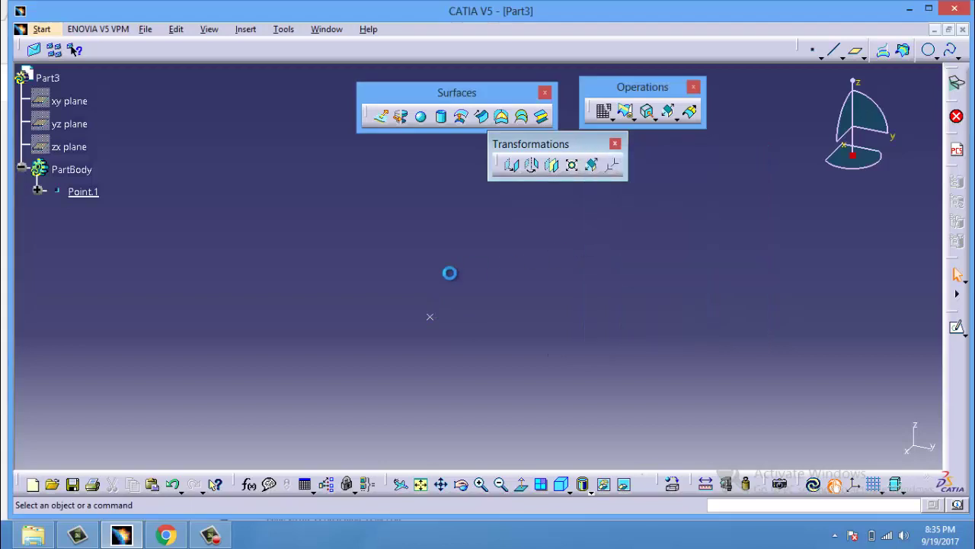
click(812, 50)
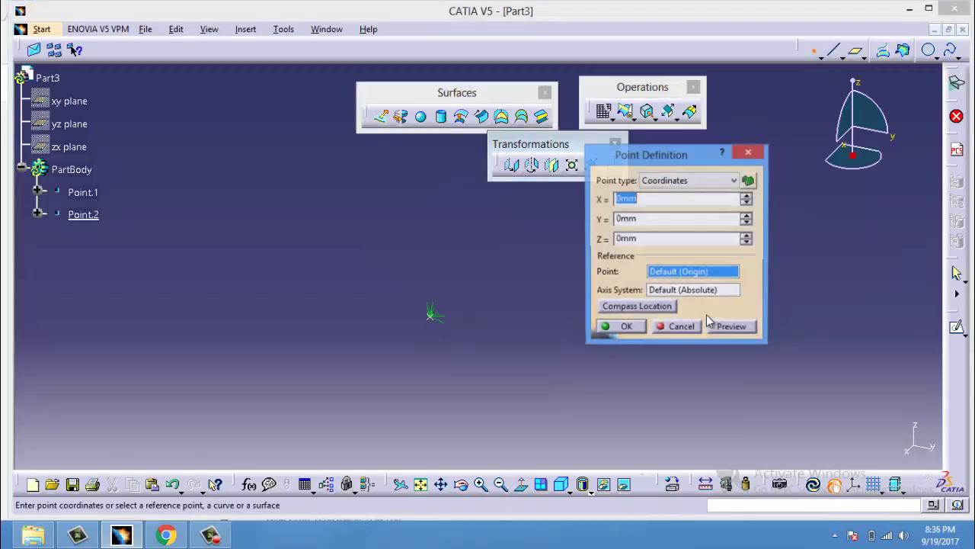
text(55)
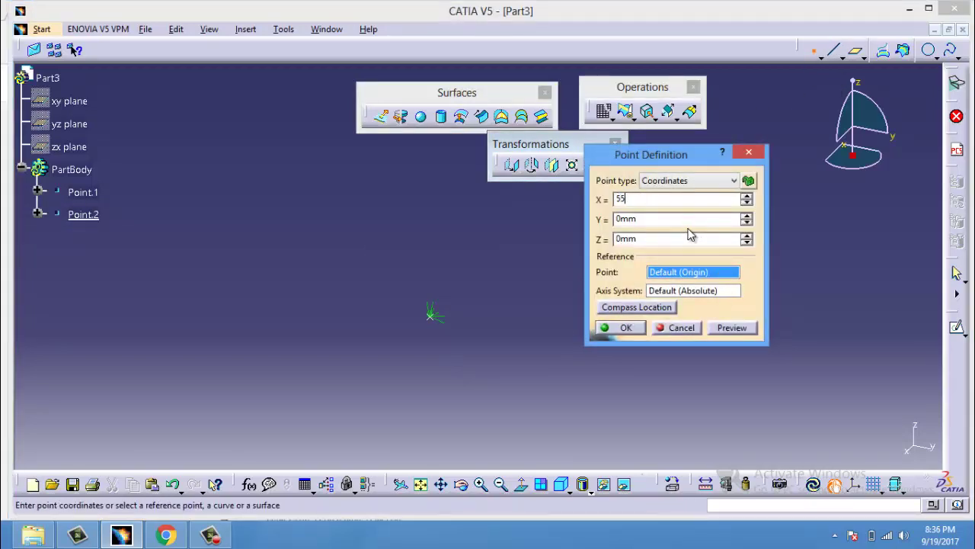
click(647, 220)
text(55)
click(648, 239)
text(5)
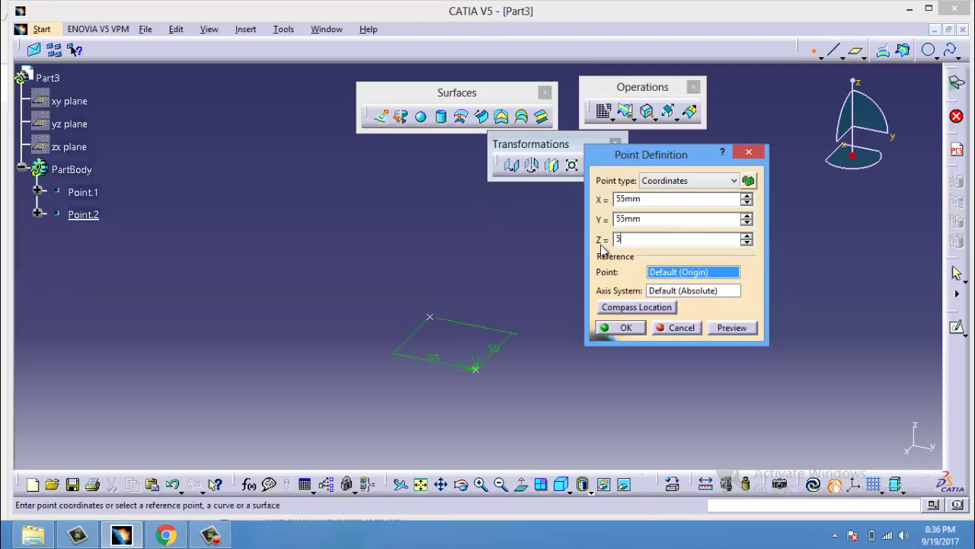
text(5)
click(669, 217)
click(633, 331)
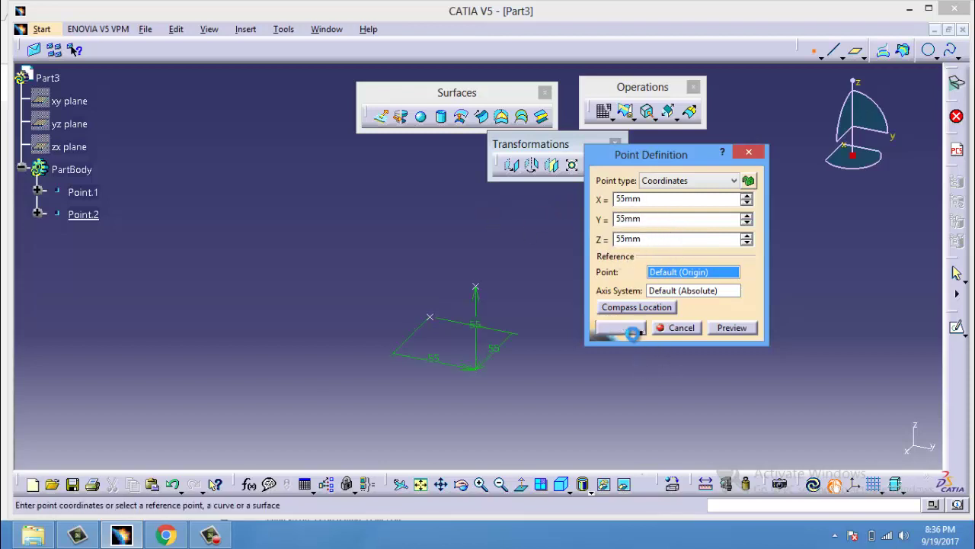
Start a new axis system from the origin point via Insert > Axis System
click(430, 317)
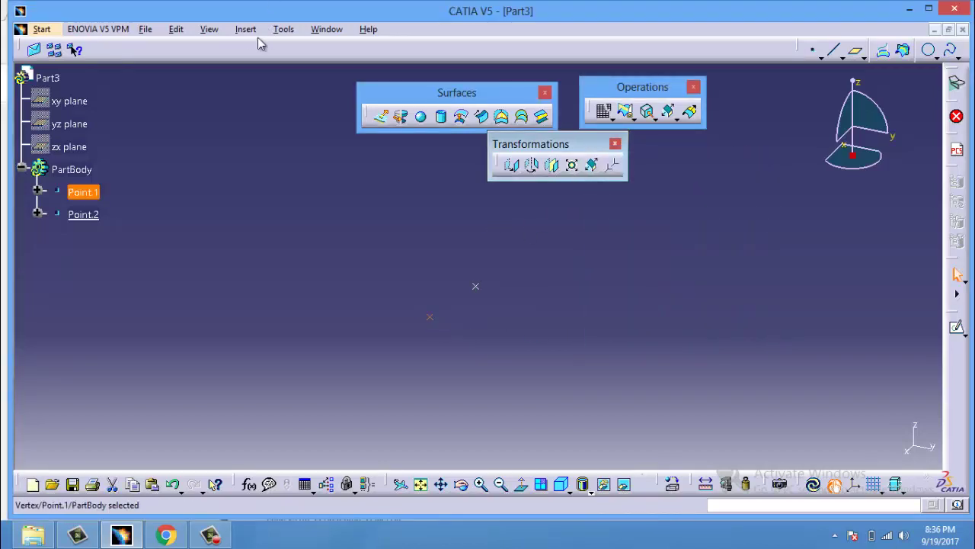
click(245, 29)
click(263, 161)
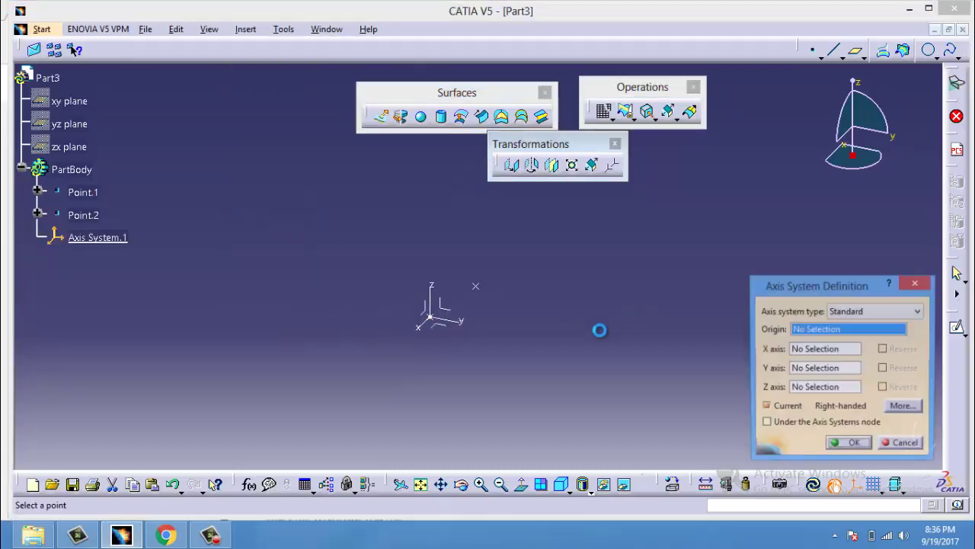
Finish Axis System.1 and create Axis System.2
click(852, 442)
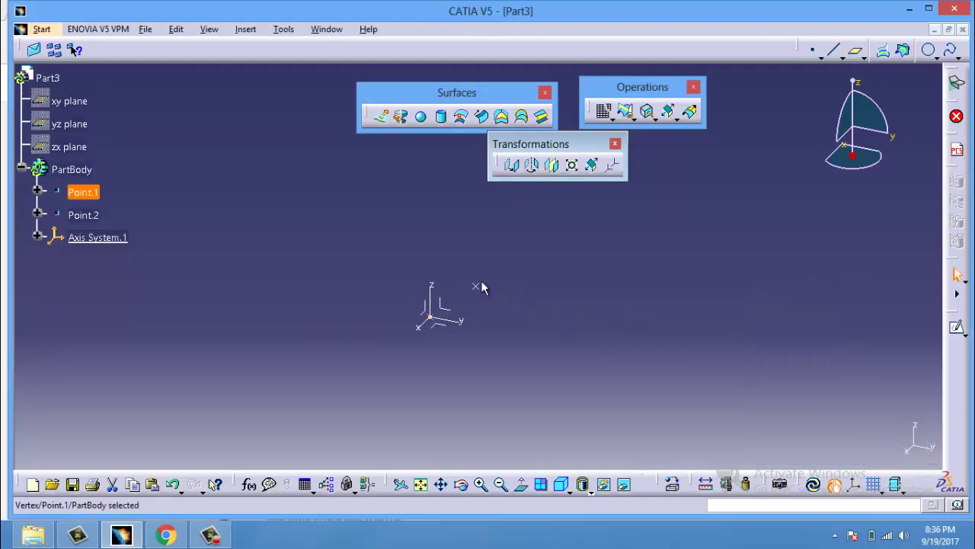
click(476, 286)
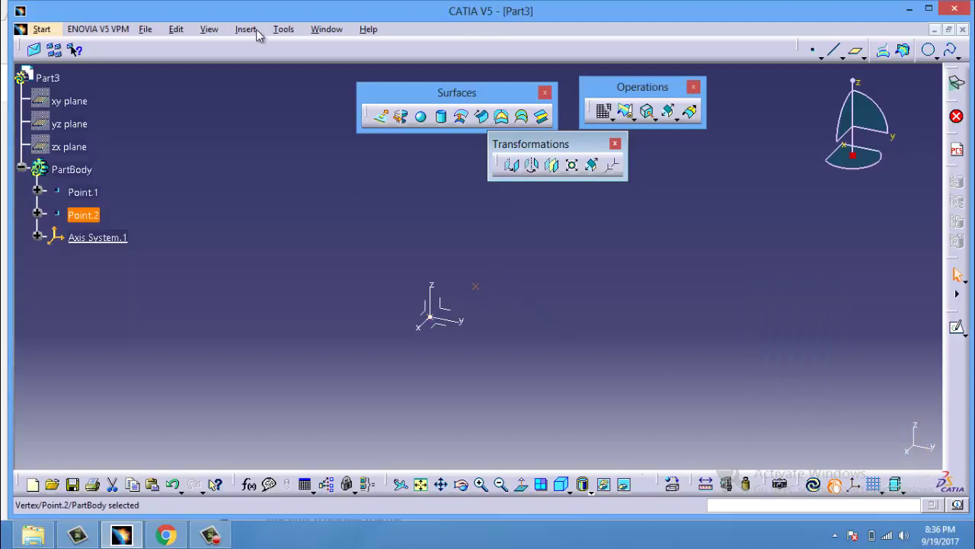
click(236, 33)
click(307, 163)
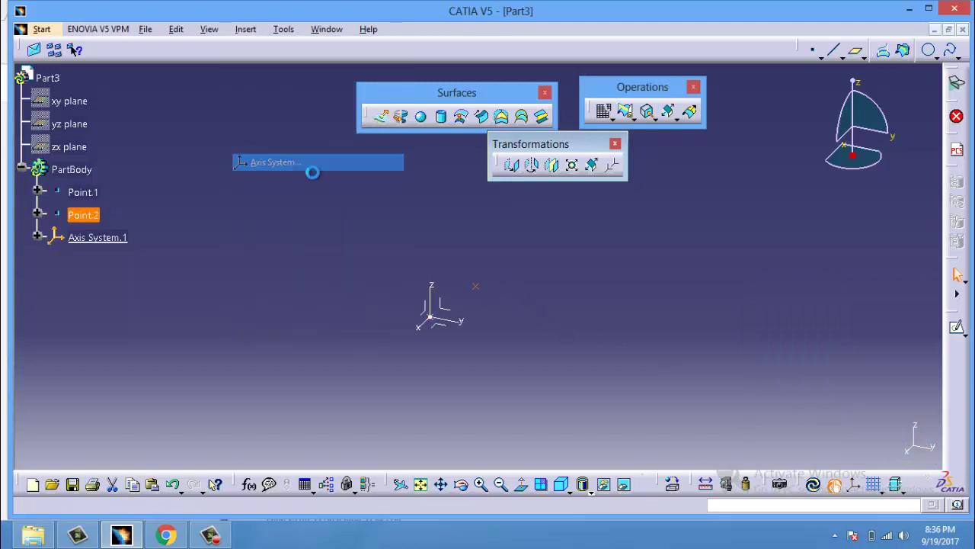
click(844, 445)
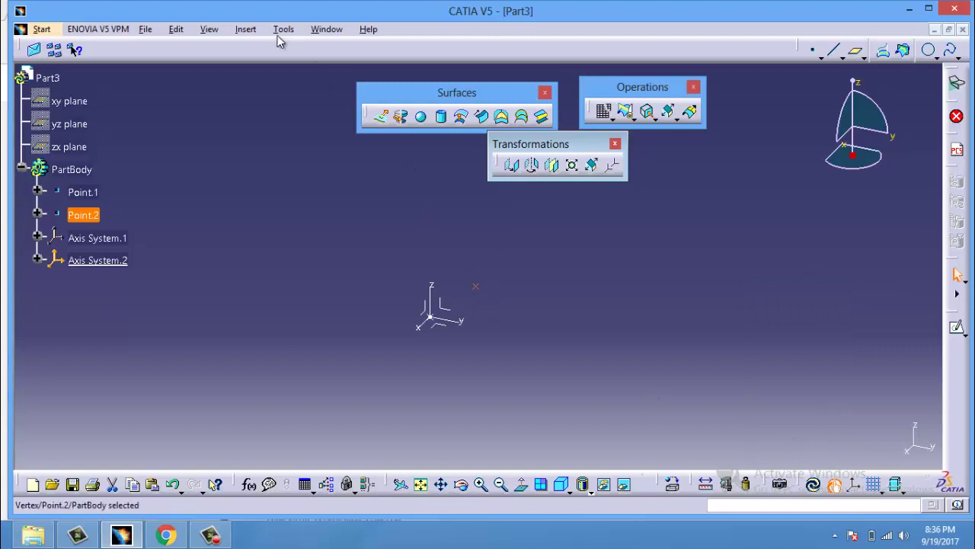
Create Axis System.3 with its origin at Point.2
click(250, 32)
click(278, 162)
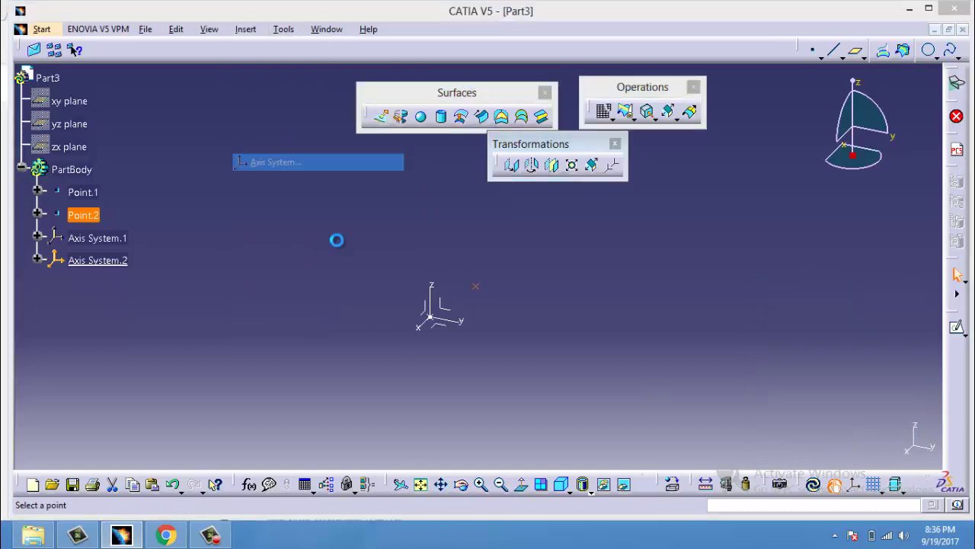
click(476, 287)
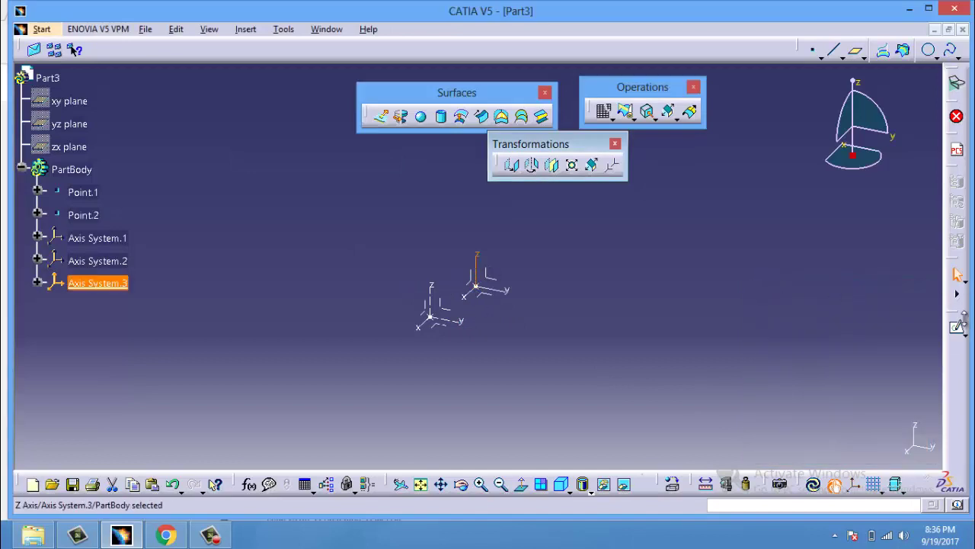
click(74, 49)
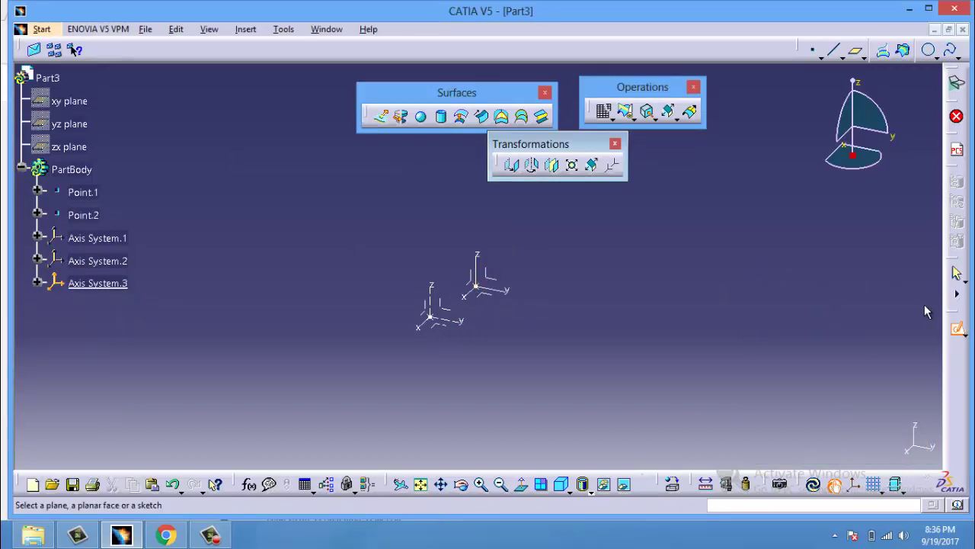
Sketch a small circle on Axis System.3's YZ plane and extrude it into surface Extrude.1
click(492, 276)
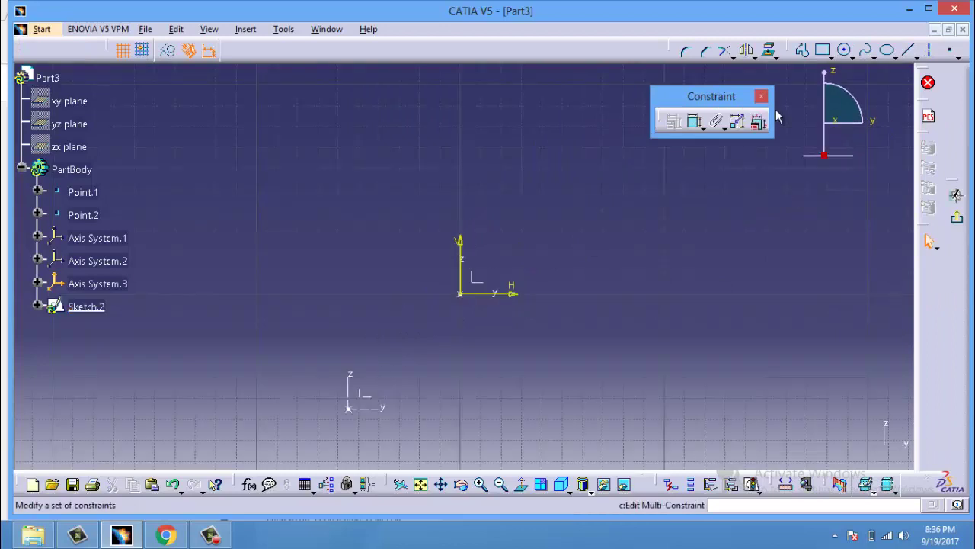
click(844, 49)
click(497, 245)
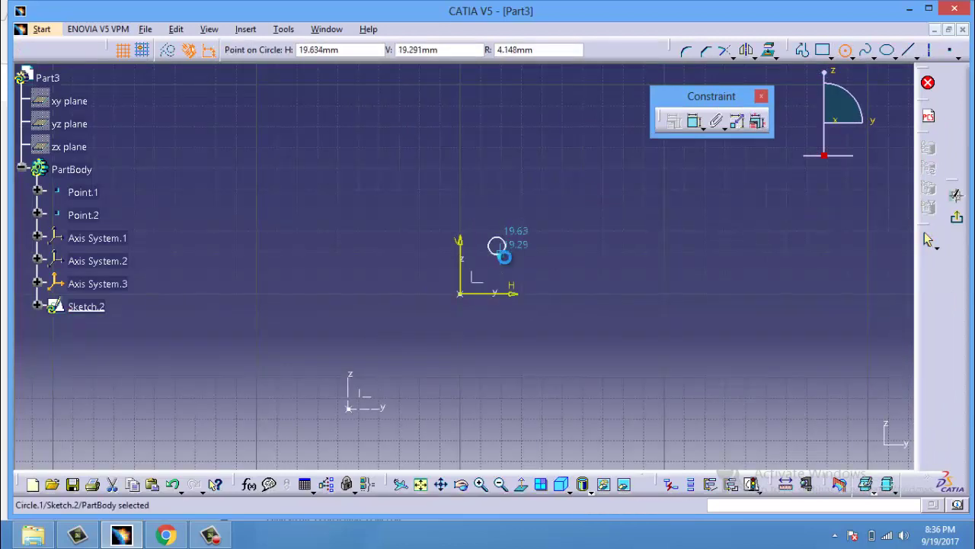
click(504, 257)
click(957, 217)
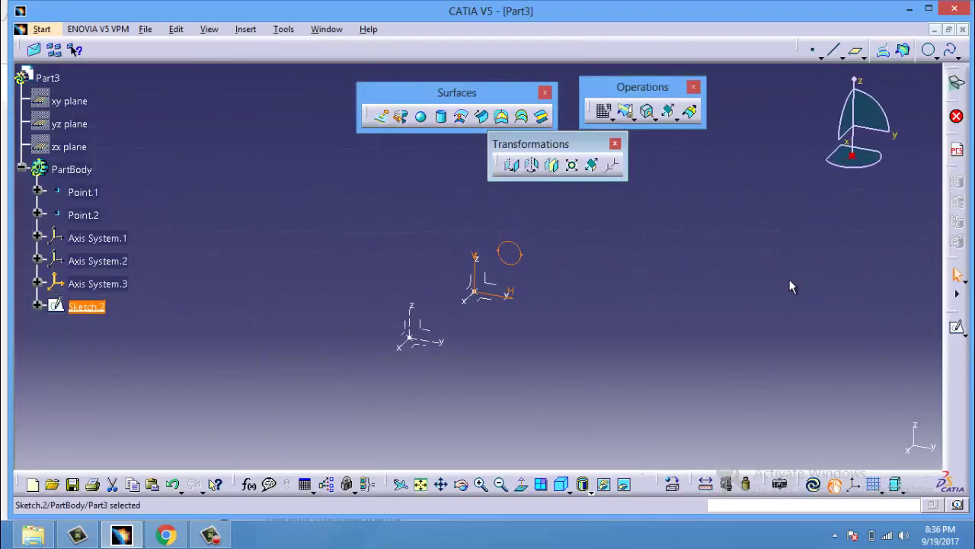
click(380, 116)
click(788, 445)
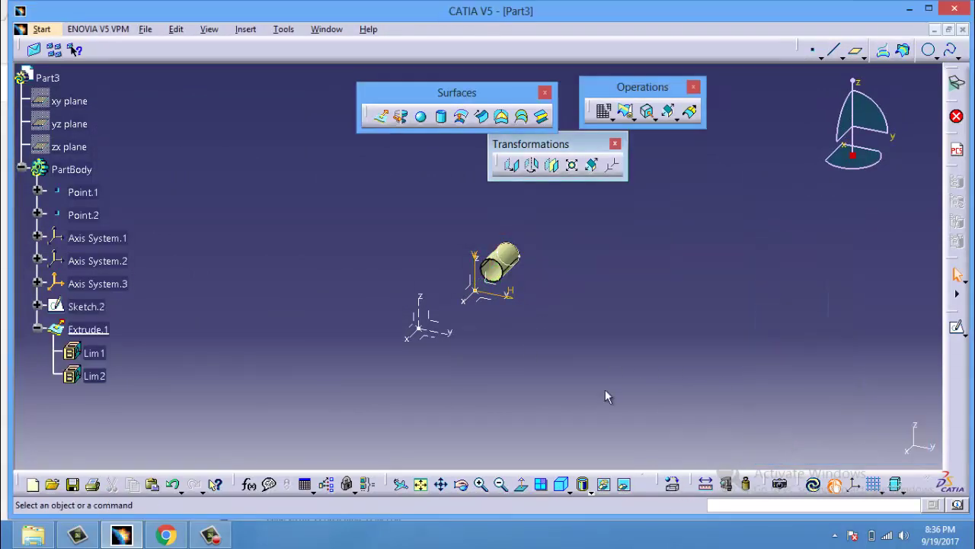
Copy Extrude.1 from reference Axis System.3 to target Axis System.2 with Axis To Axis
click(612, 166)
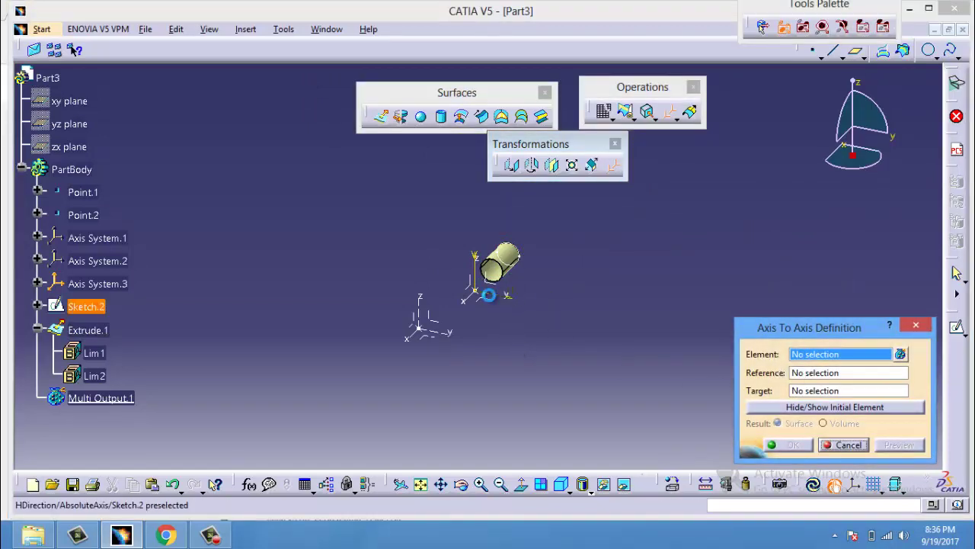
click(490, 296)
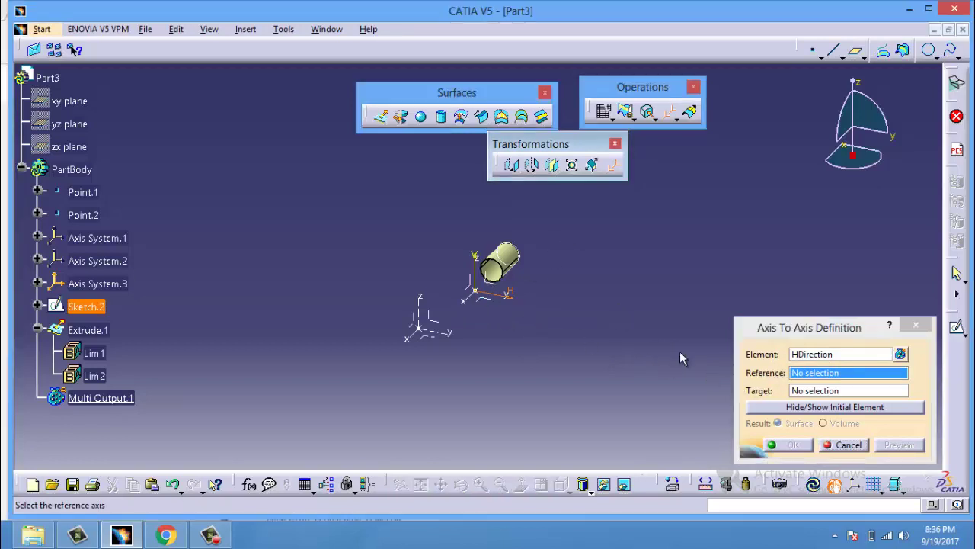
click(844, 444)
click(610, 165)
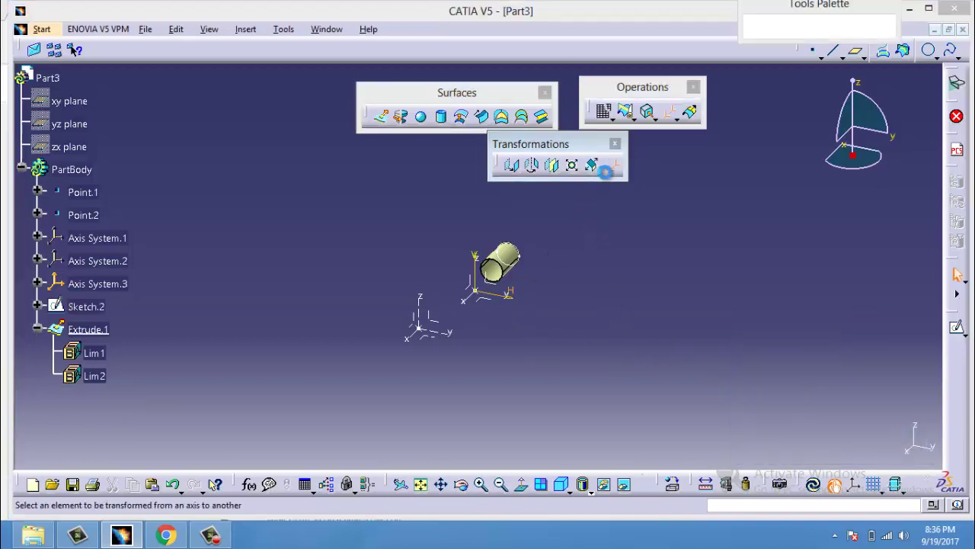
click(507, 274)
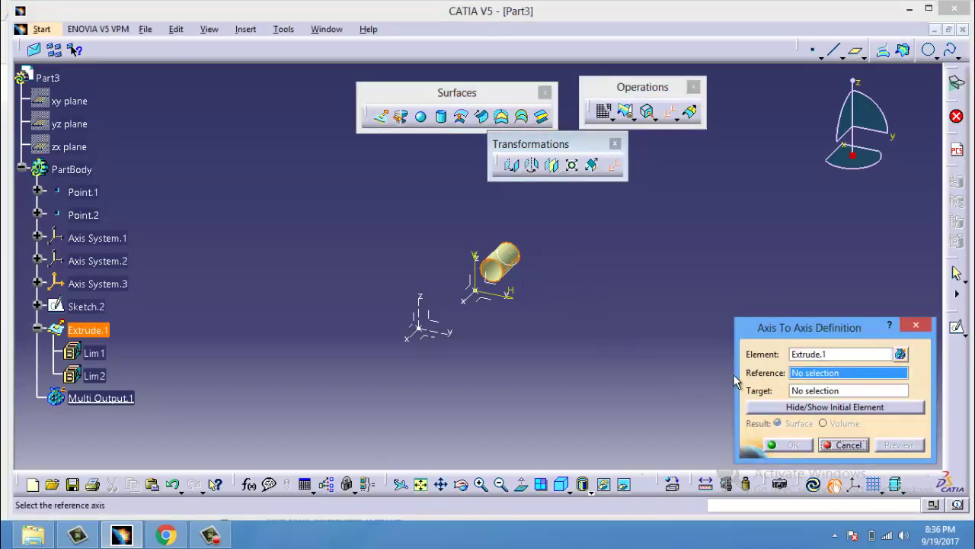
click(504, 294)
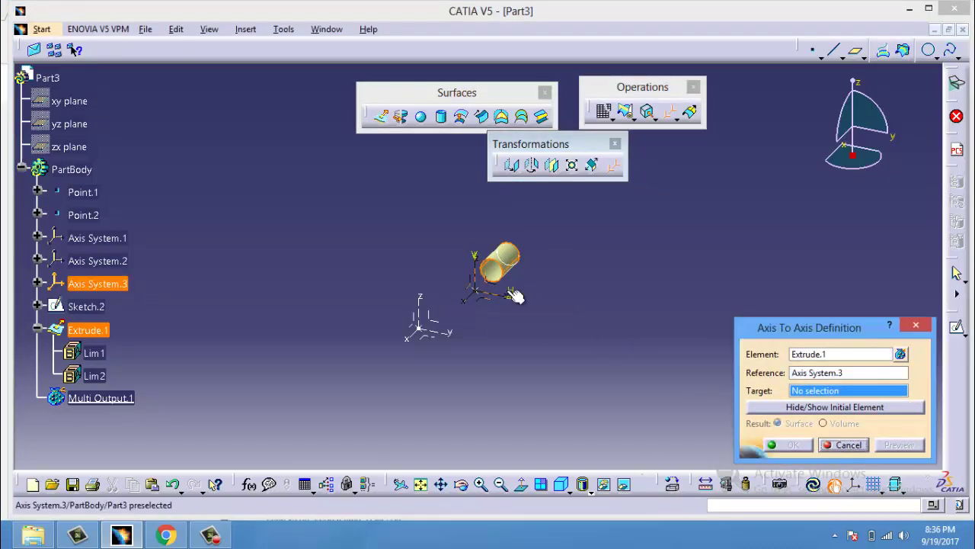
click(450, 338)
click(791, 448)
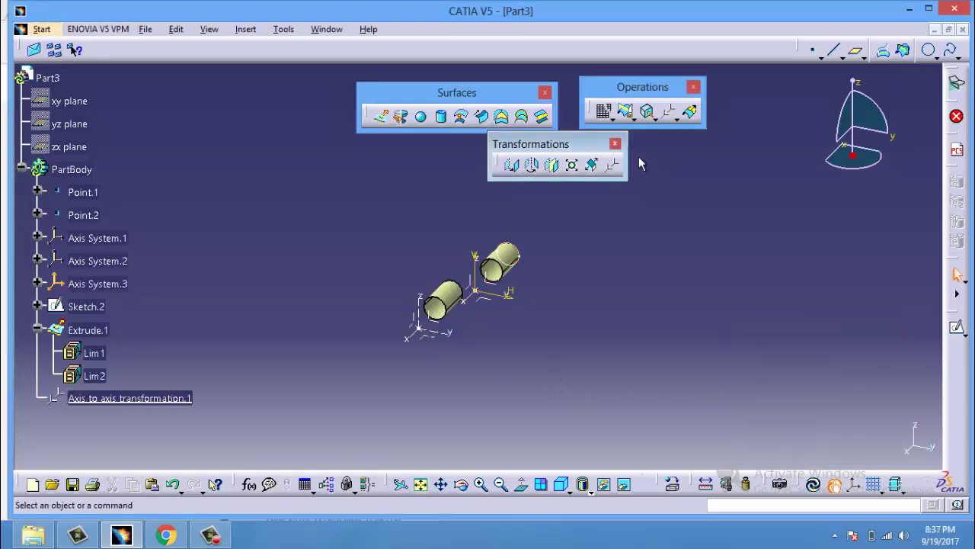
click(615, 144)
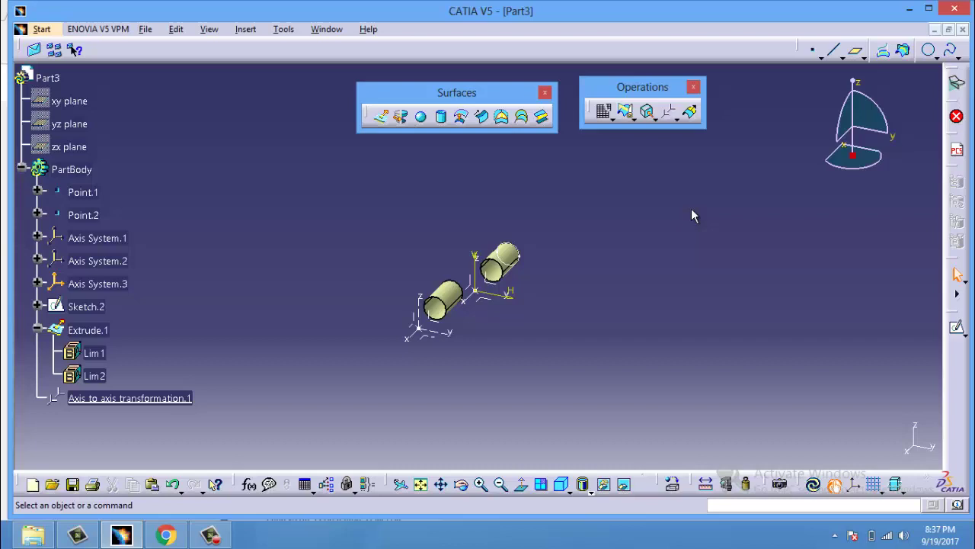
Extrapolate Extrude.1 by 18mm from its Sketch.2 boundary, creating Extrapol.1
click(692, 113)
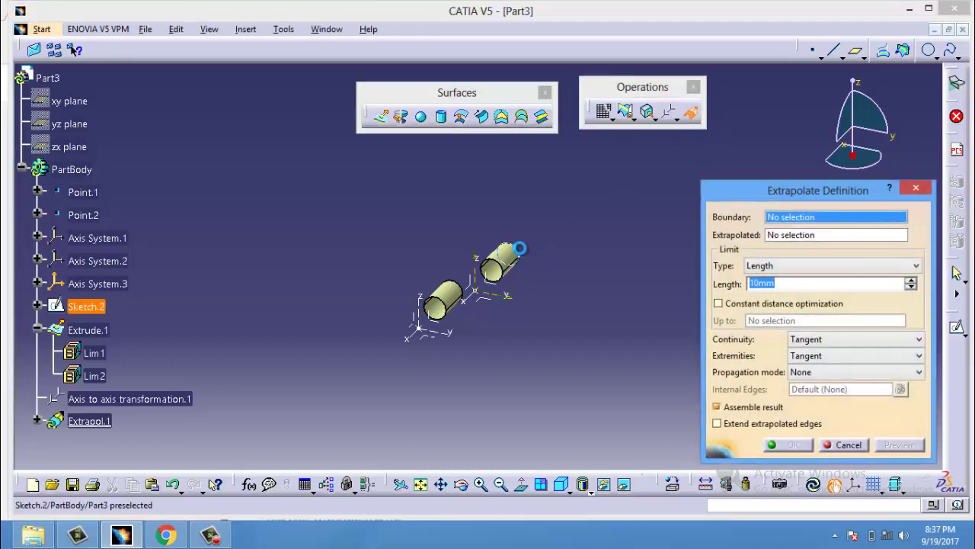
click(516, 256)
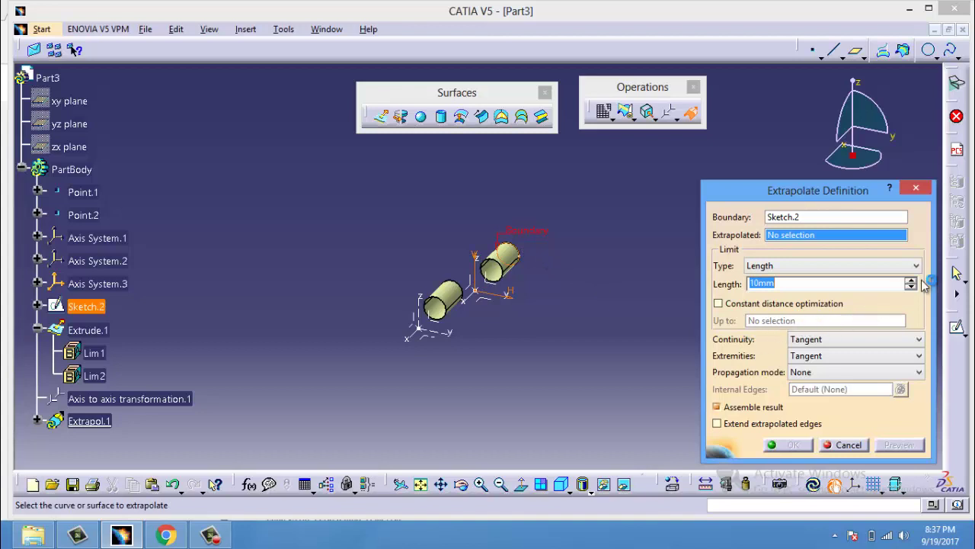
click(912, 279)
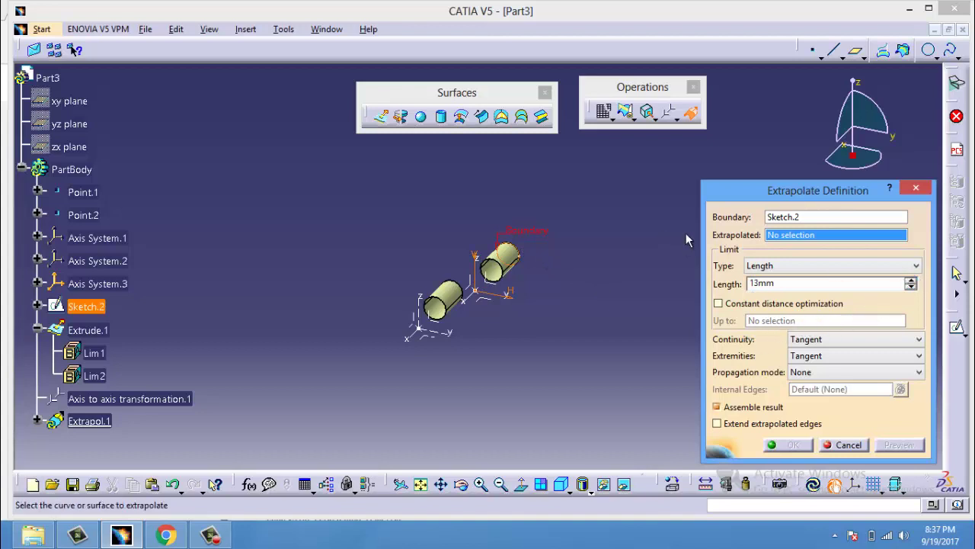
click(512, 259)
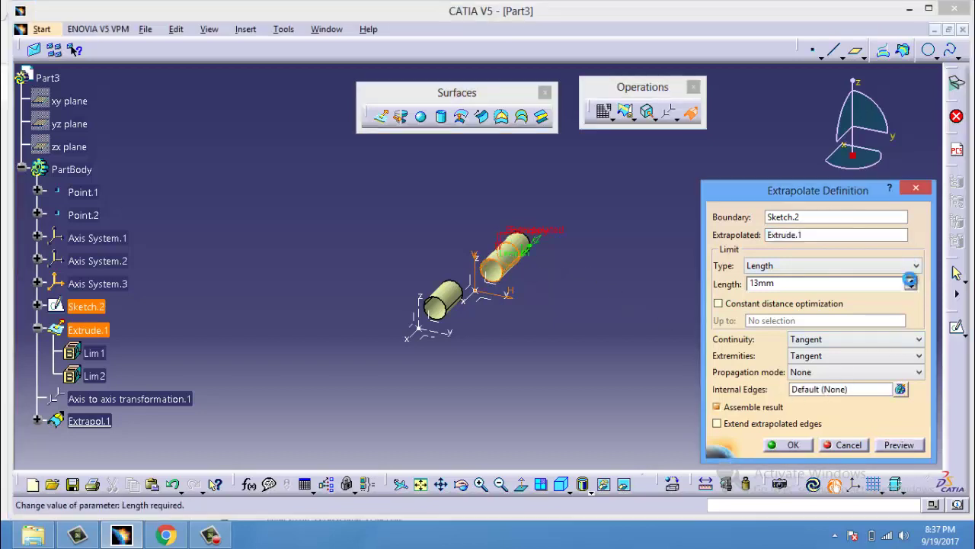
click(911, 279)
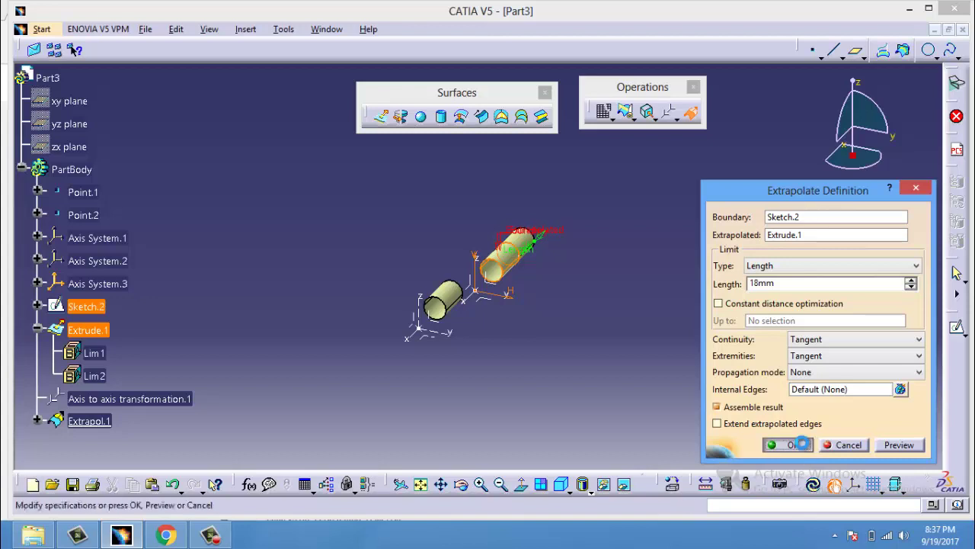
click(788, 444)
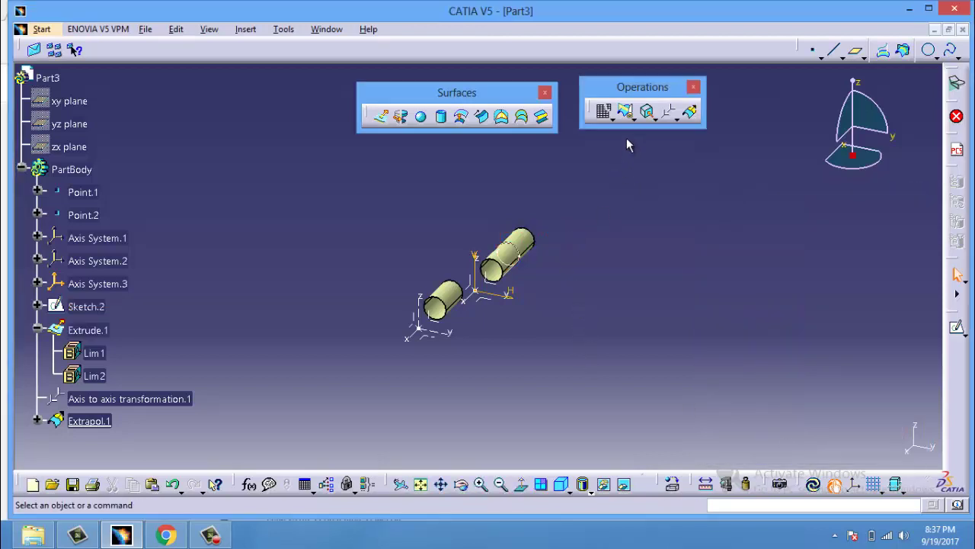